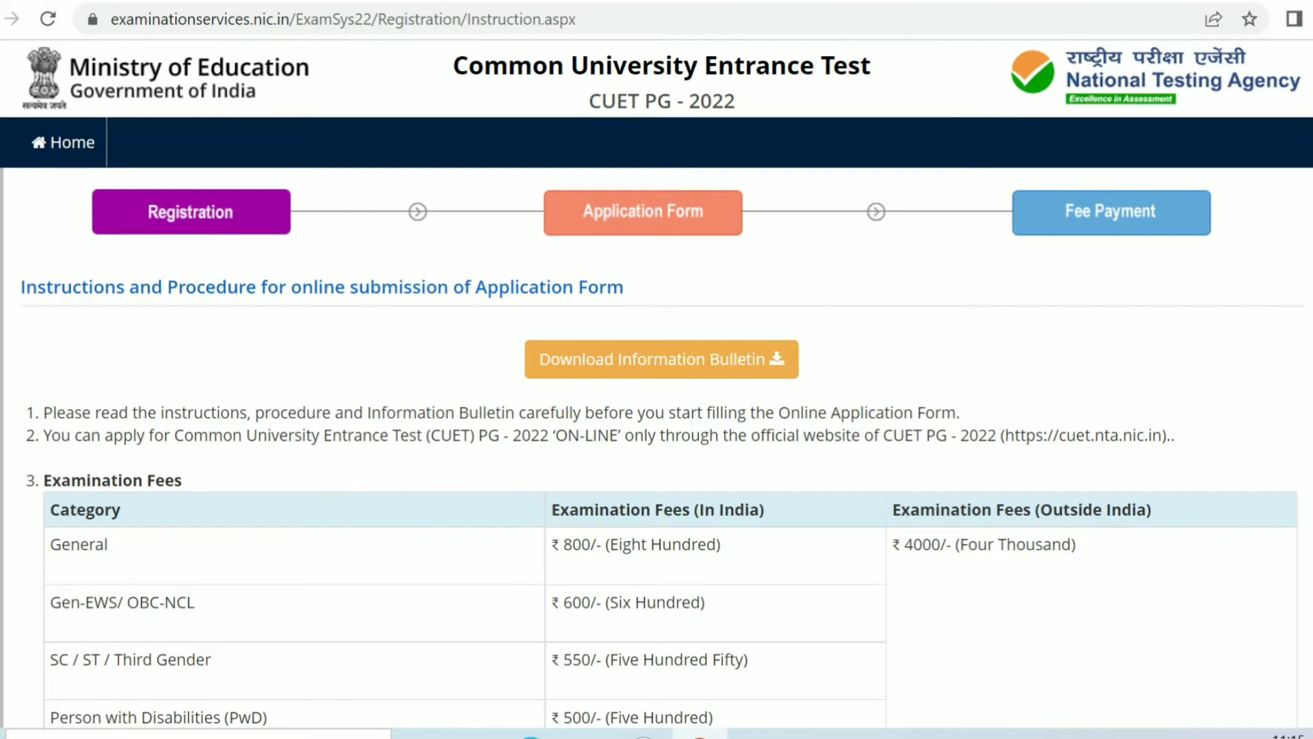
Step: Read through the application instructions and fee details, then accept the declaration to open the registration form
{"action": "scroll", "coordinate": [656, 384], "scroll_direction": "down", "scroll_amount": 6}
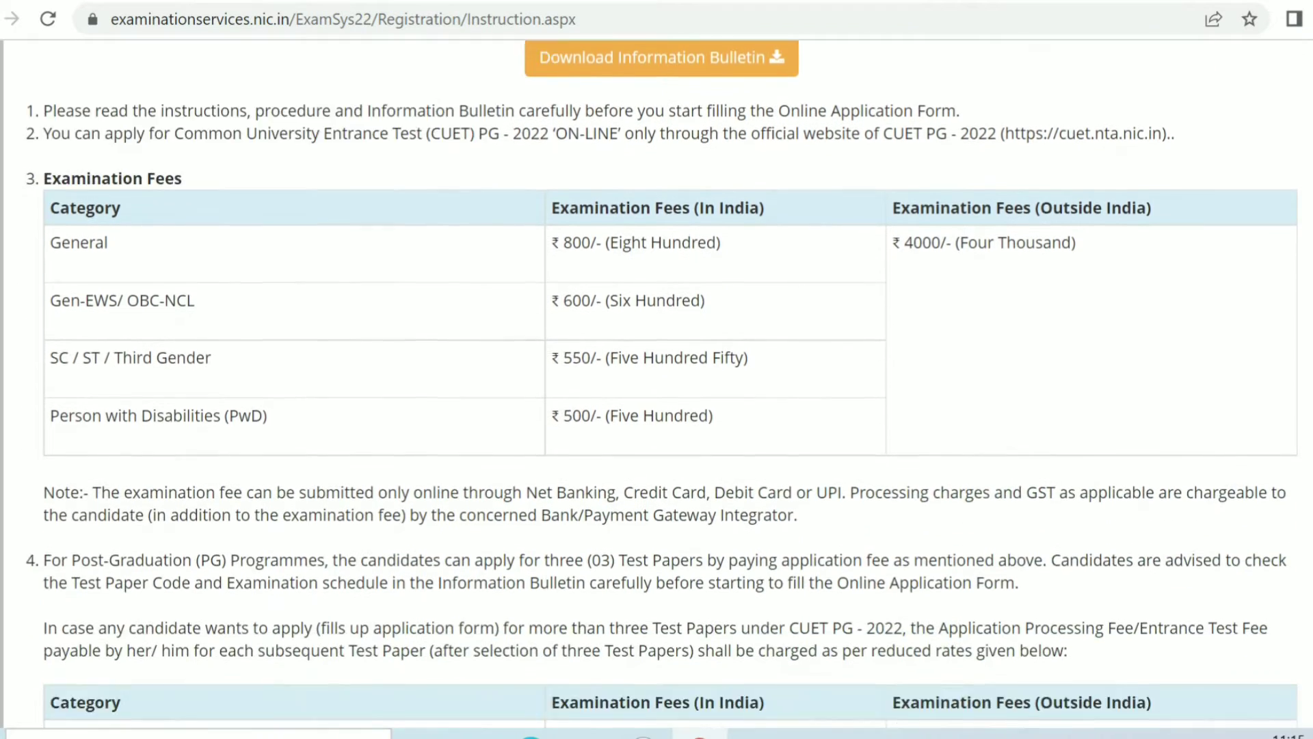
{"action": "scroll", "coordinate": [657, 383], "scroll_direction": "down", "scroll_amount": 6}
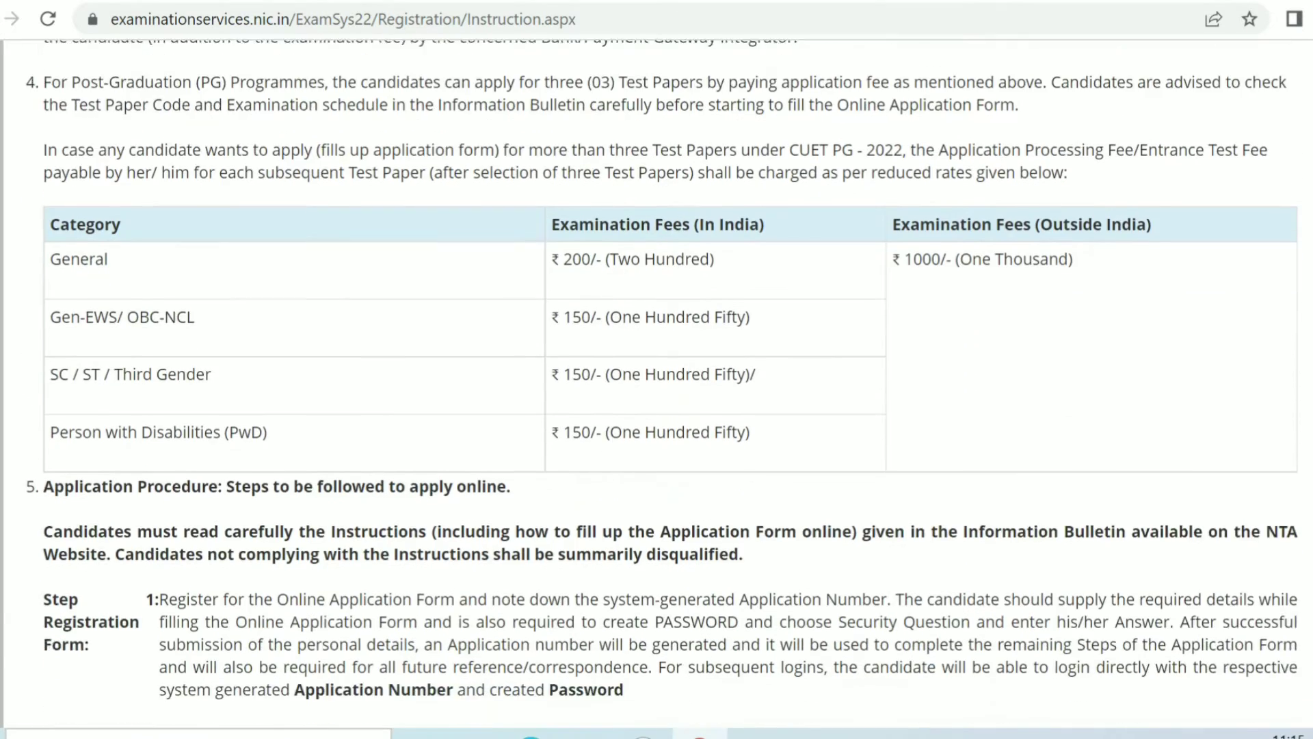
{"action": "scroll", "coordinate": [656, 384], "scroll_direction": "down", "scroll_amount": 1}
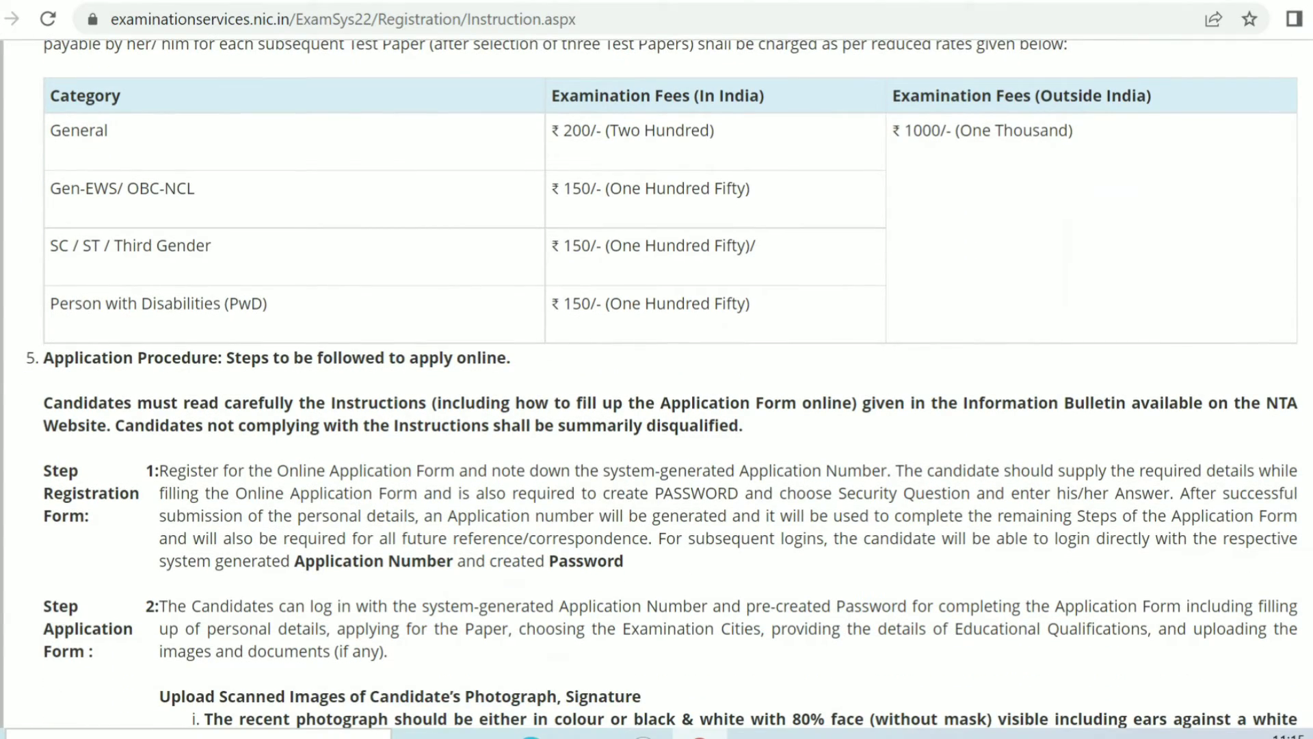
{"action": "scroll", "coordinate": [656, 383], "scroll_direction": "down", "scroll_amount": 6}
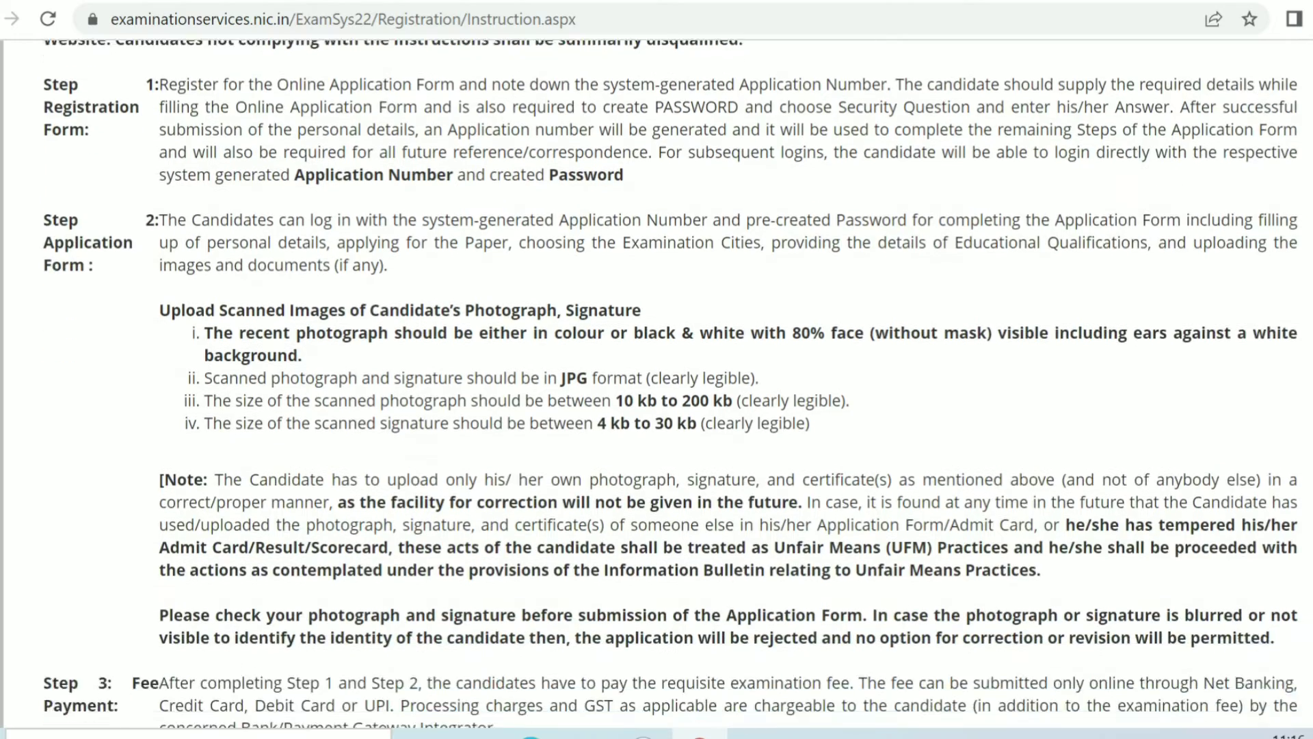
{"action": "scroll", "coordinate": [656, 383], "scroll_direction": "down", "scroll_amount": 2}
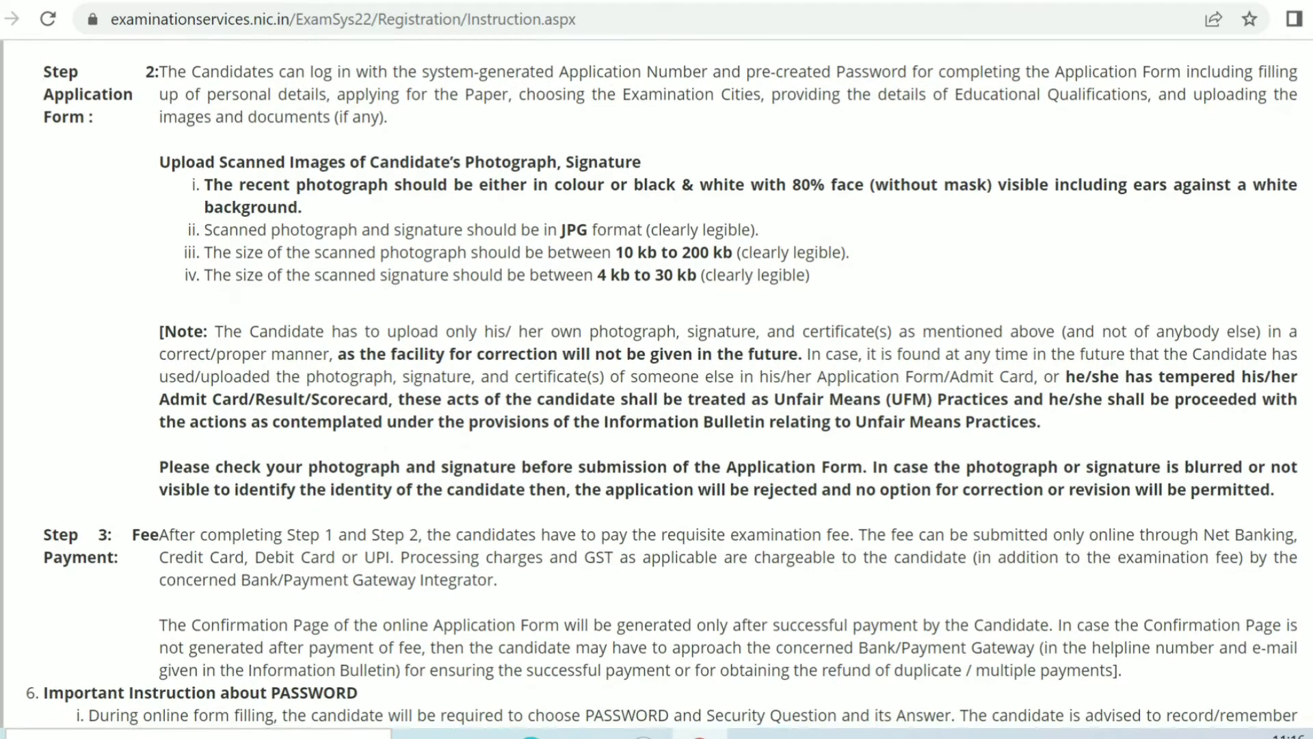
{"action": "scroll", "coordinate": [656, 383], "scroll_direction": "down", "scroll_amount": 1}
{"action": "scroll", "coordinate": [656, 383], "scroll_direction": "down", "scroll_amount": 6}
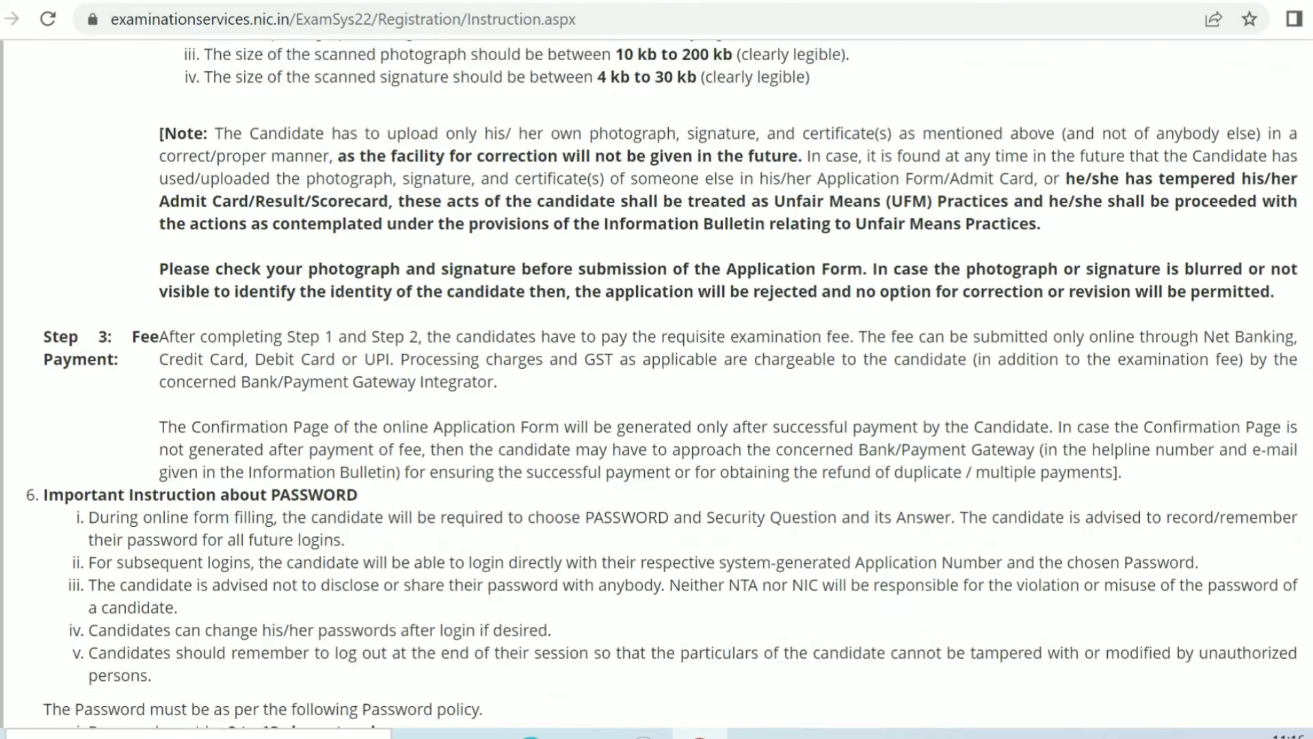
{"action": "scroll", "coordinate": [657, 383], "scroll_direction": "down", "scroll_amount": 4}
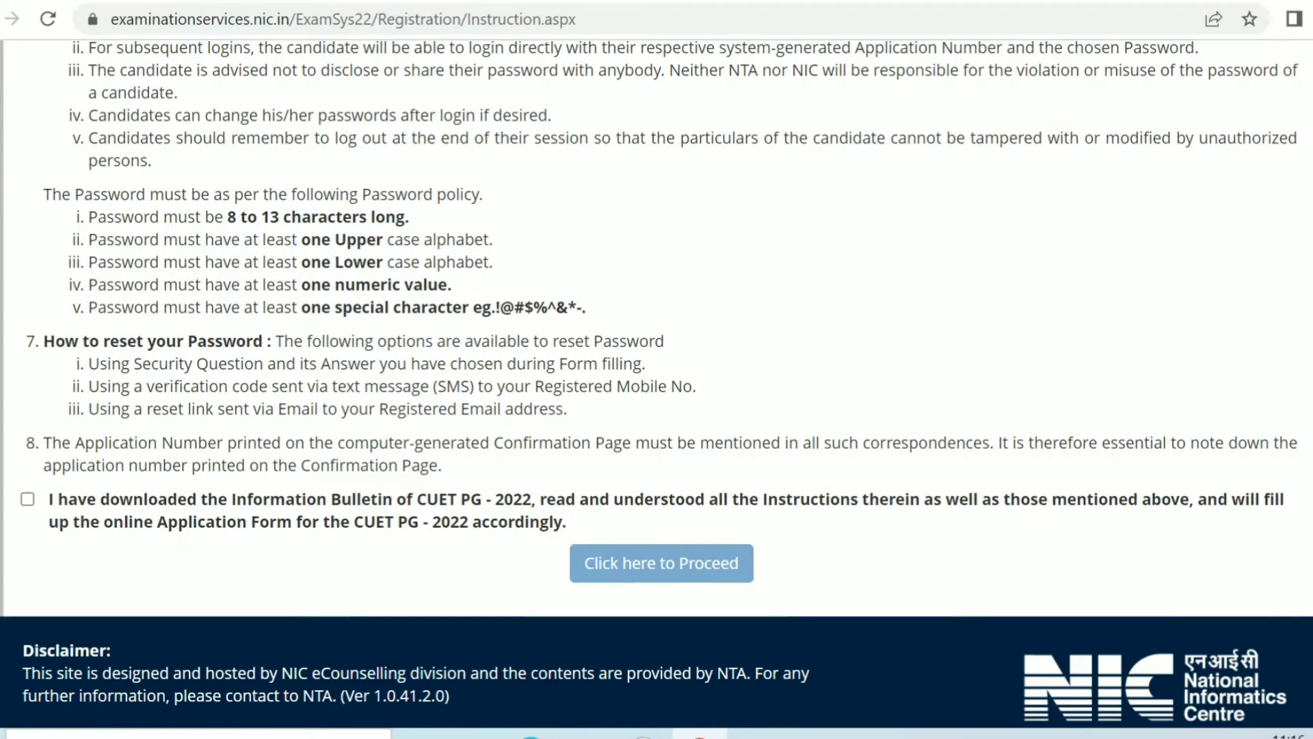
{"action": "left_click", "coordinate": [27, 499]}
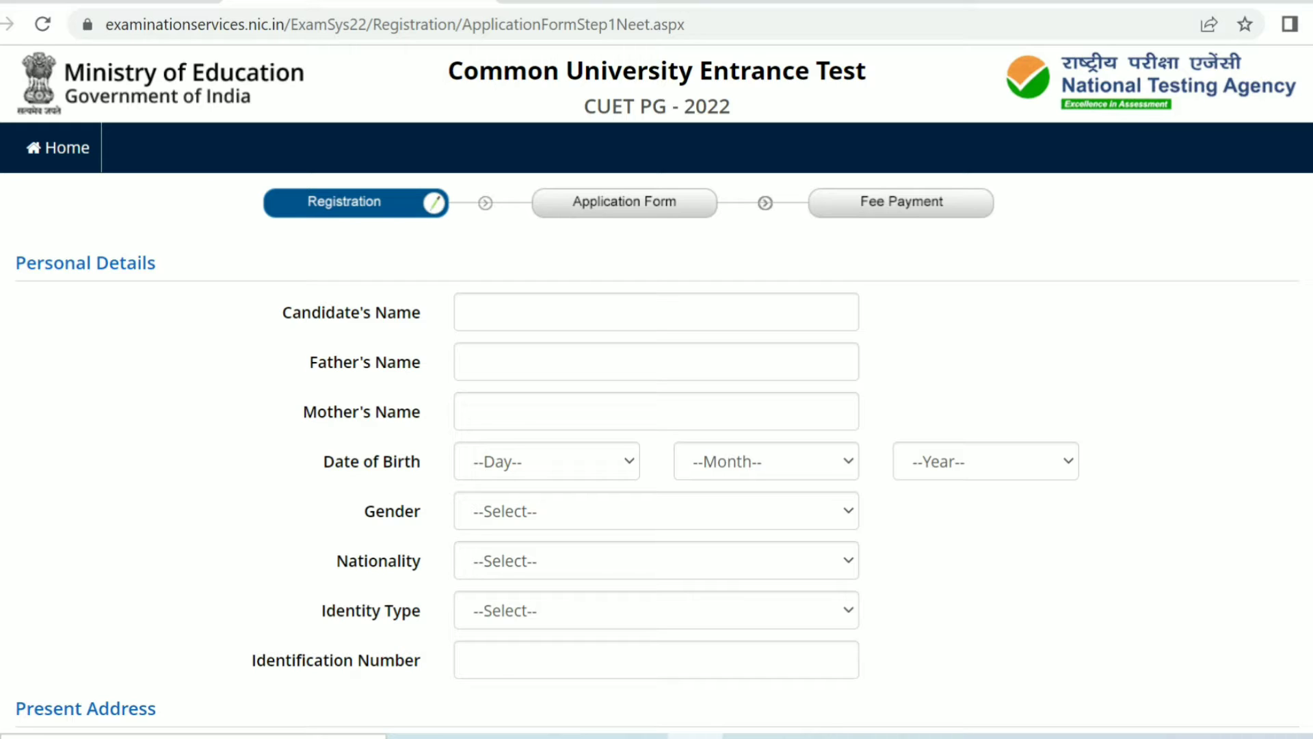
Step: Enter the candidate's full name in the personal details
{"action": "left_click", "coordinate": [656, 313]}
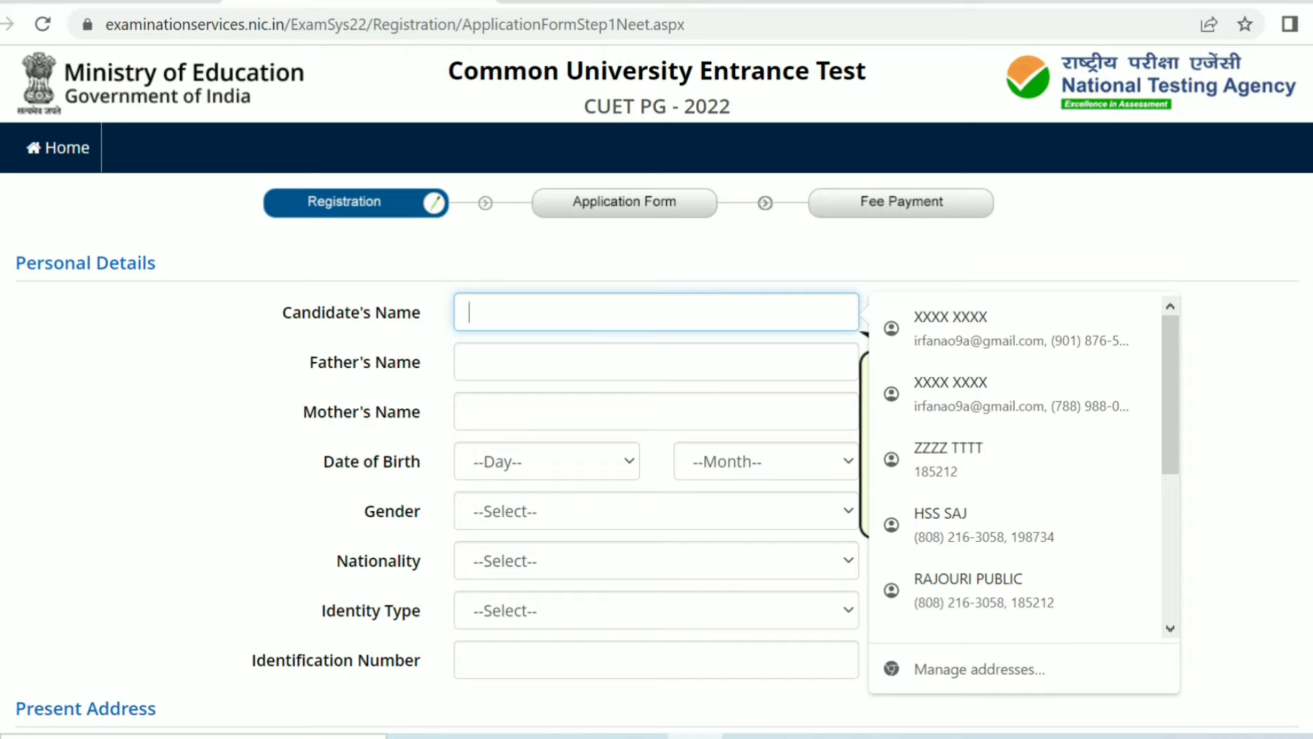
{"action": "type", "text": "XXXX"}
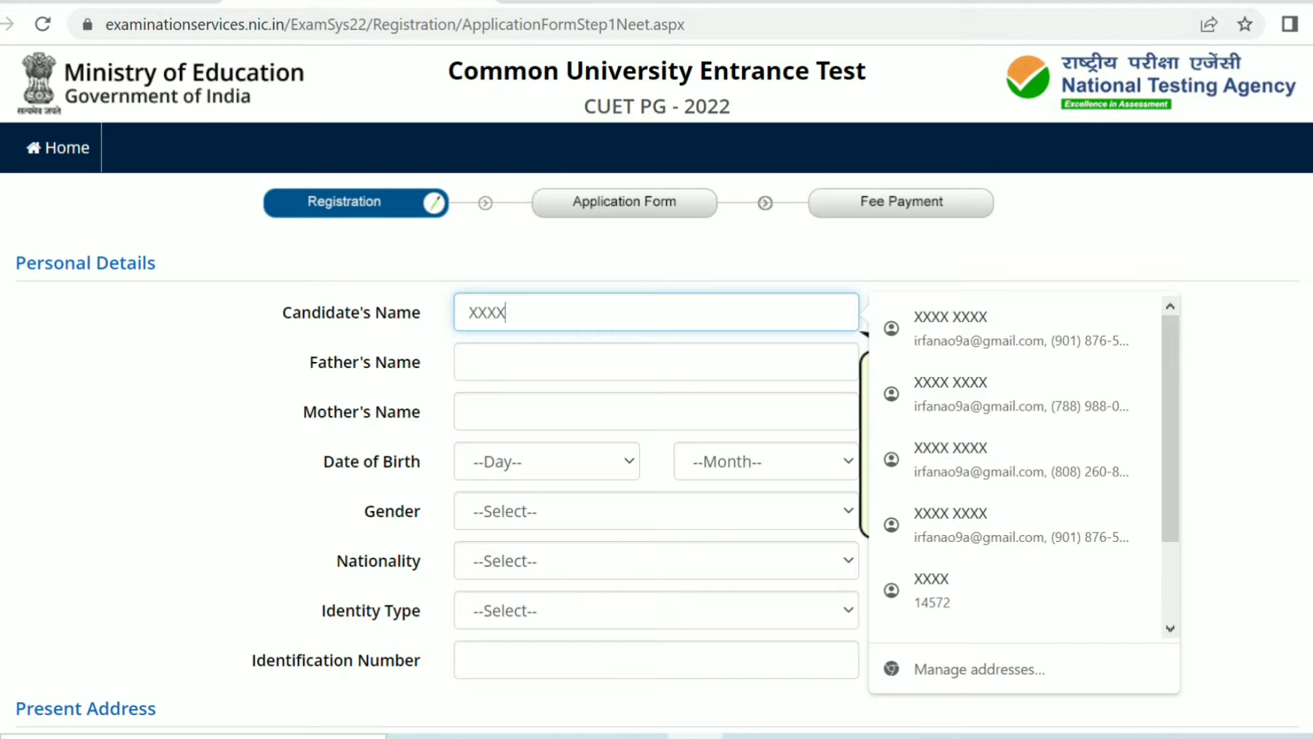
{"action": "type", "text": " X"}
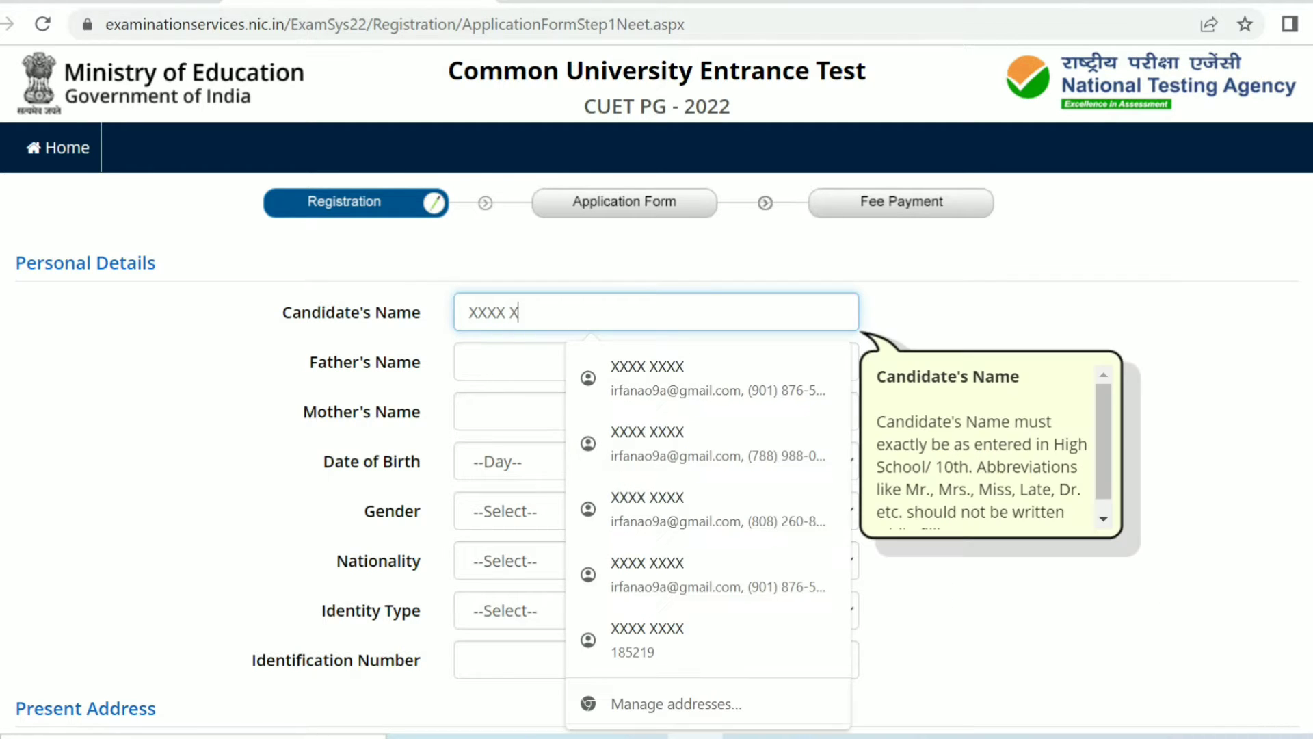
{"action": "type", "text": "XXX"}
{"action": "key", "text": "Tab"}
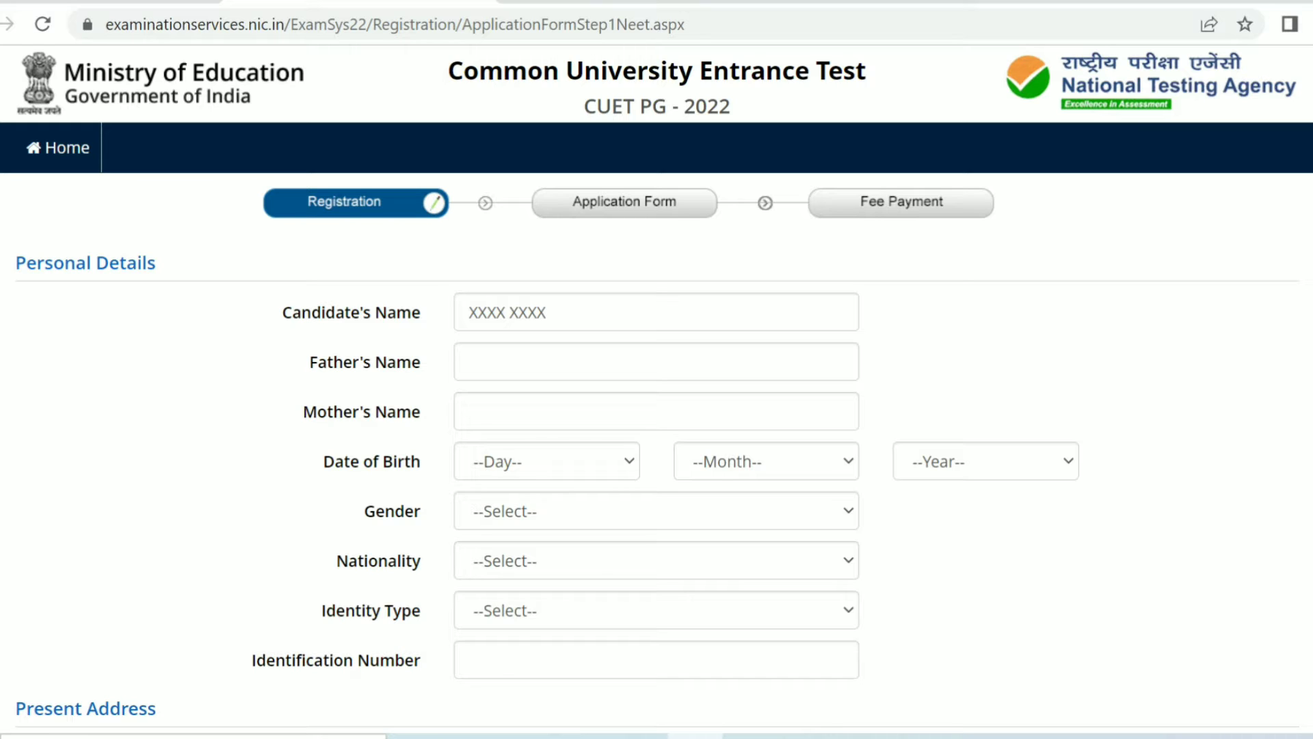
Step: Select Male as the gender and Indian as the nationality
{"action": "left_click", "coordinate": [657, 511]}
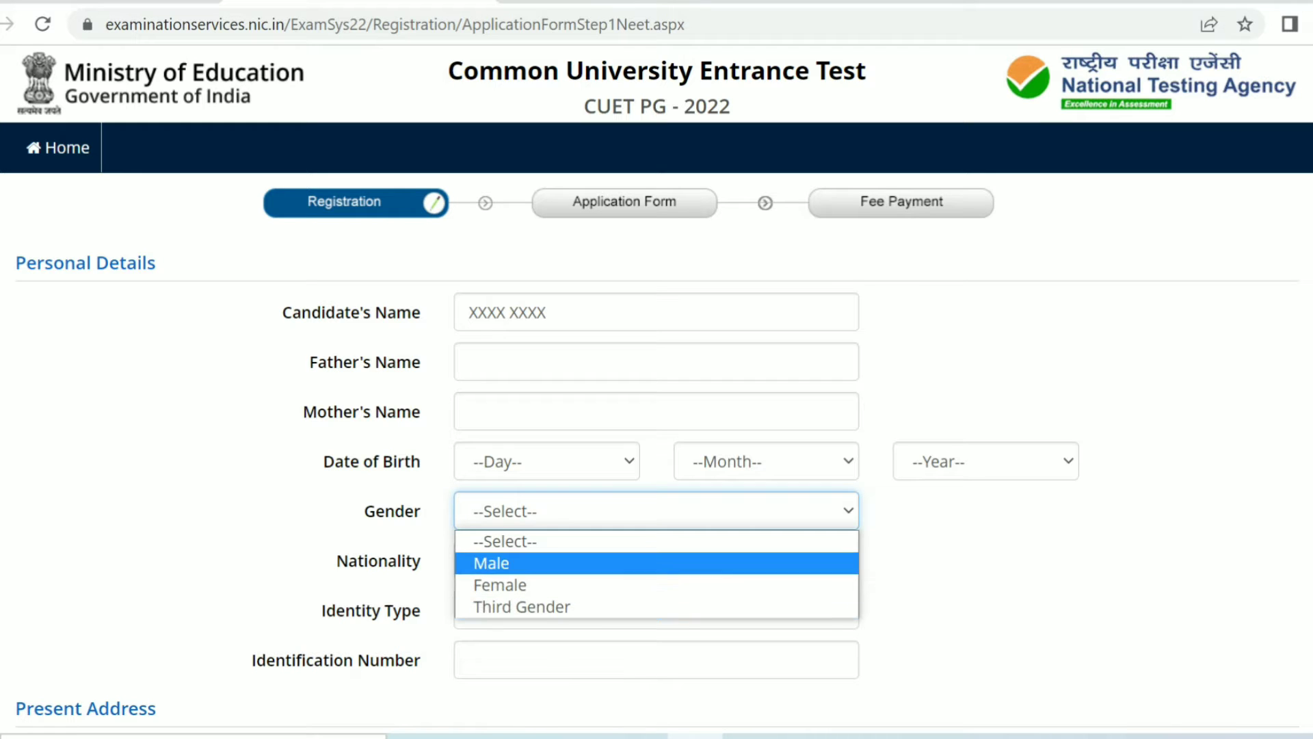
{"action": "left_click", "coordinate": [657, 563]}
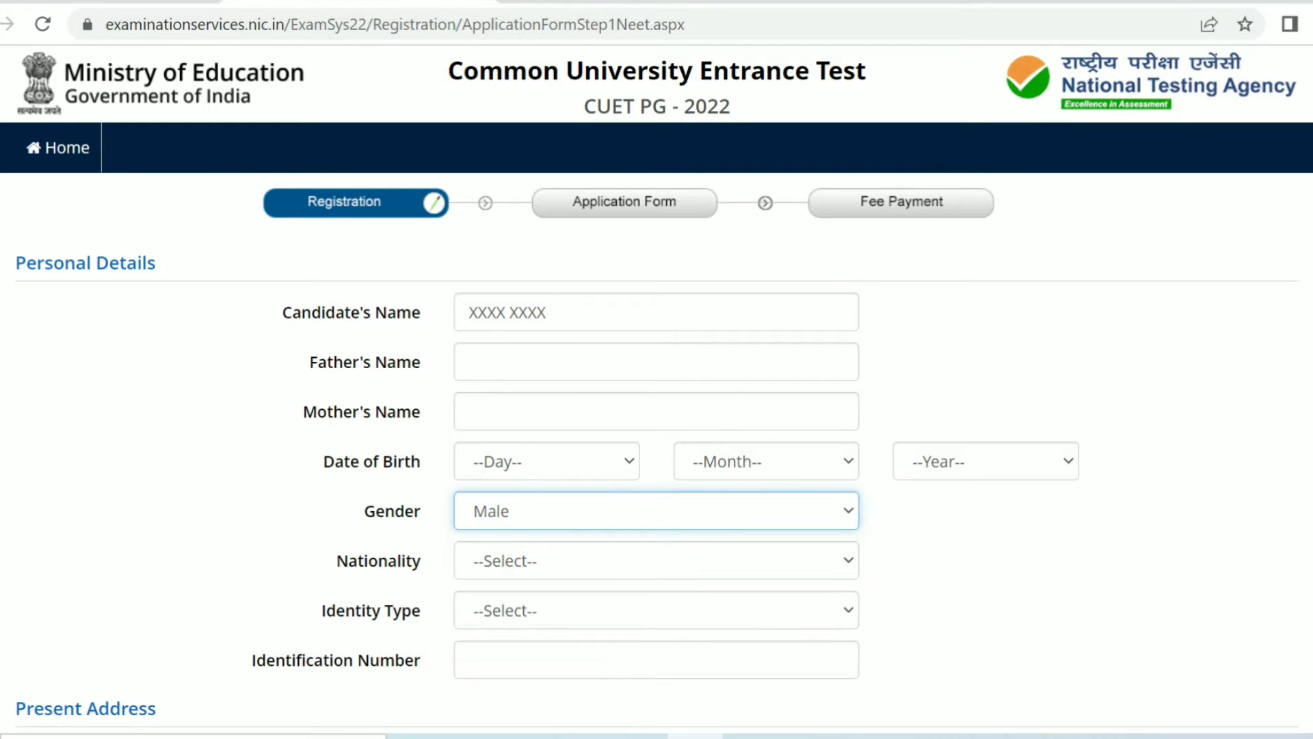
{"action": "left_click", "coordinate": [657, 560]}
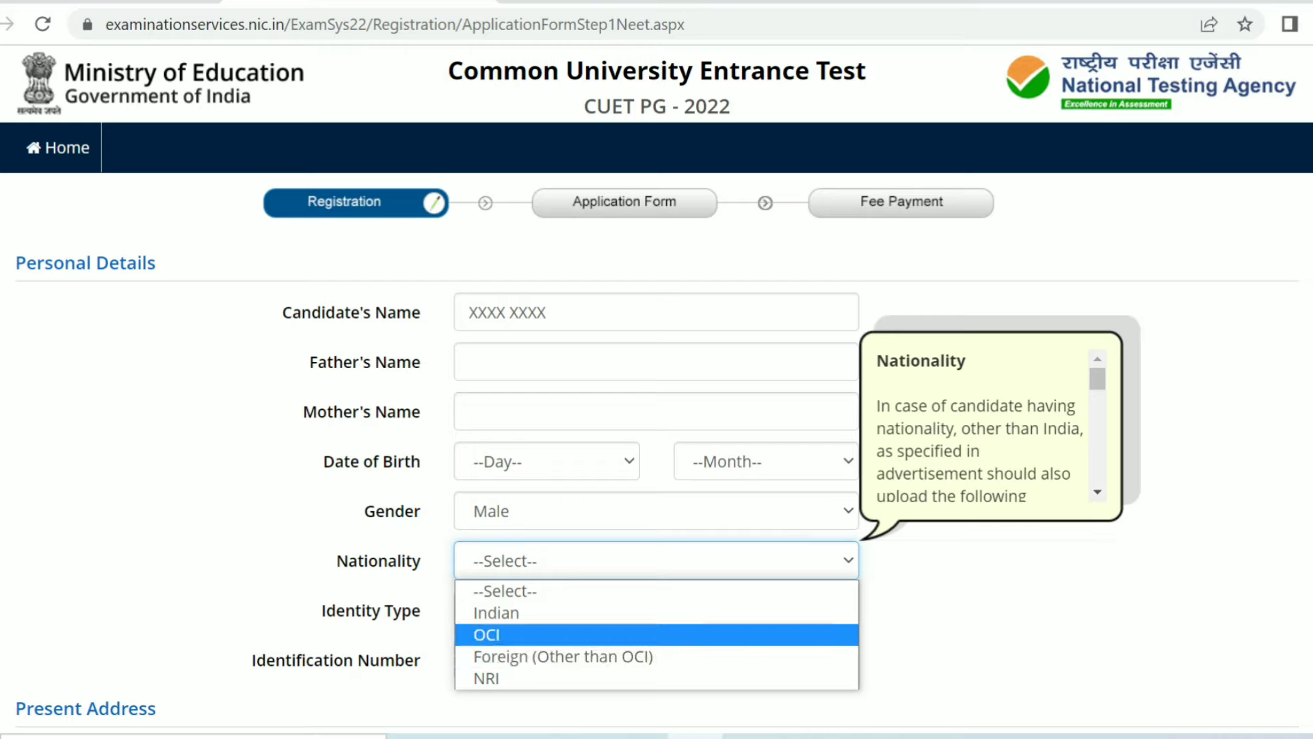
{"action": "key", "text": "Return"}
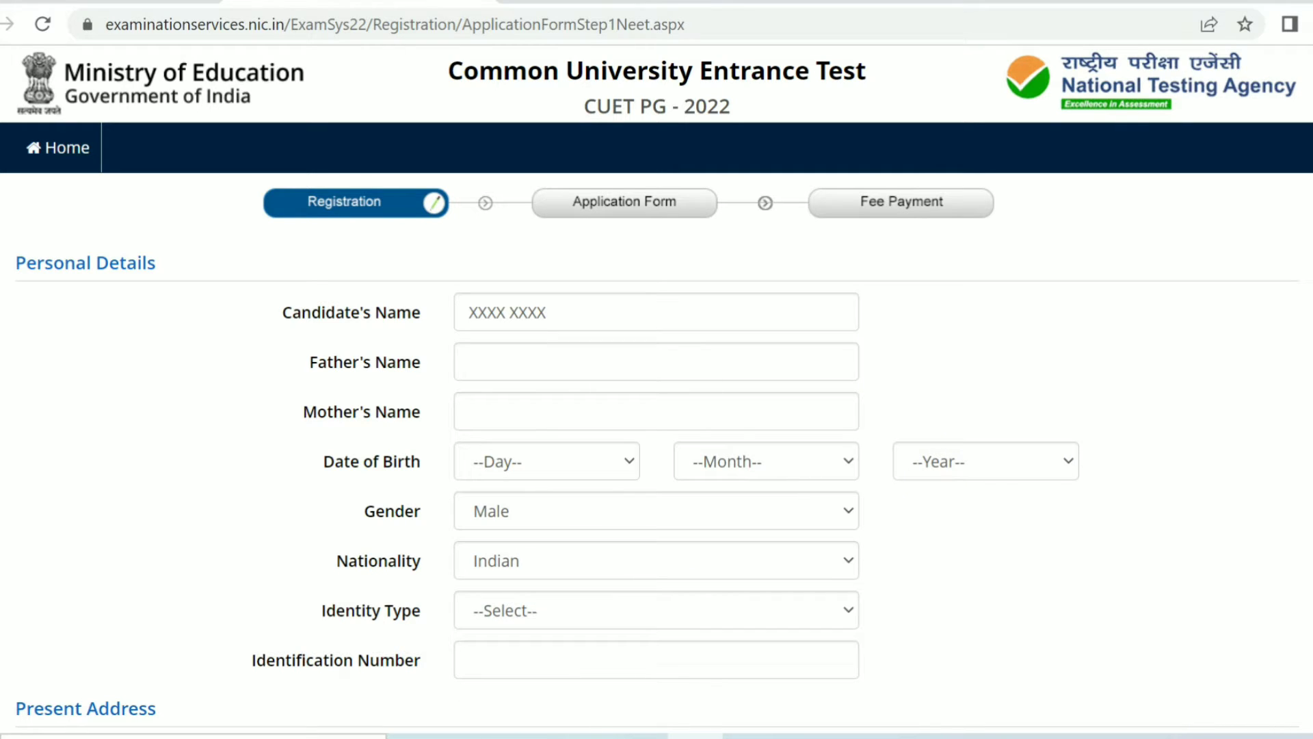
Step: Choose Any Other Valid Govt Identity with photograph as the identity type
{"action": "left_click", "coordinate": [657, 610]}
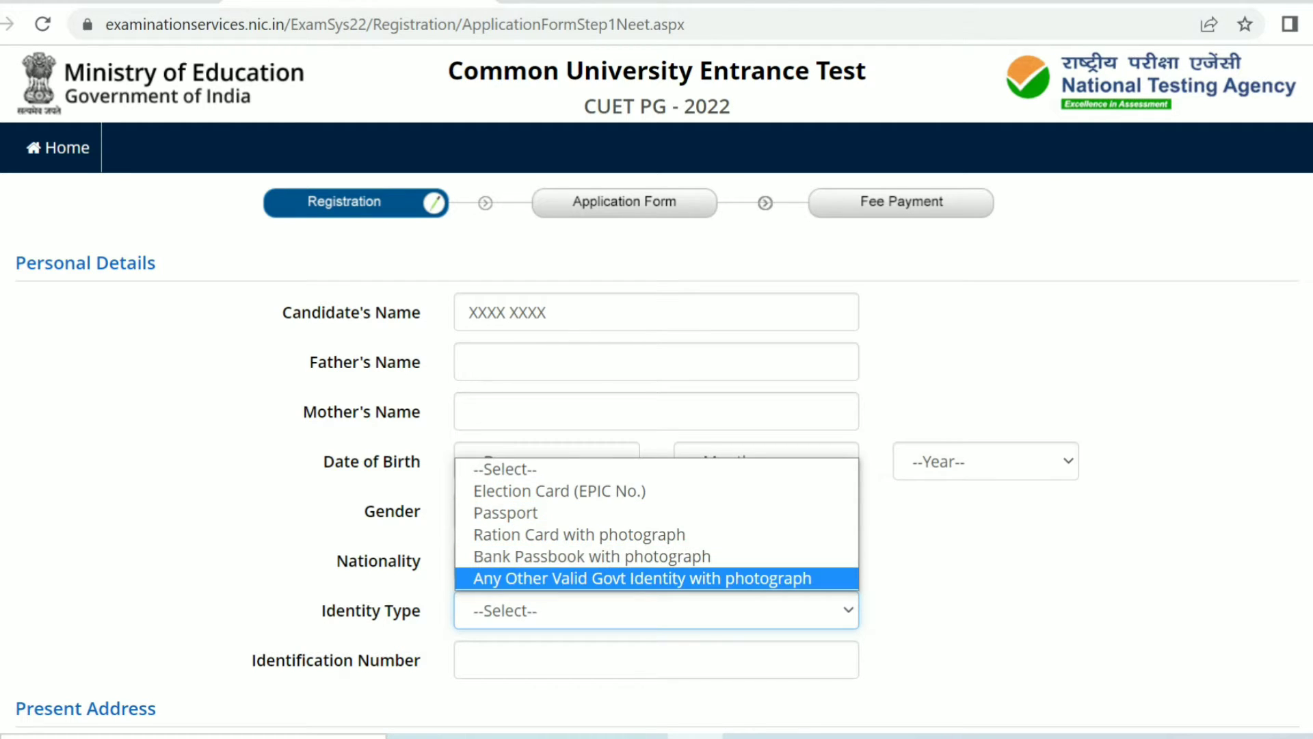
{"action": "key", "text": "Return"}
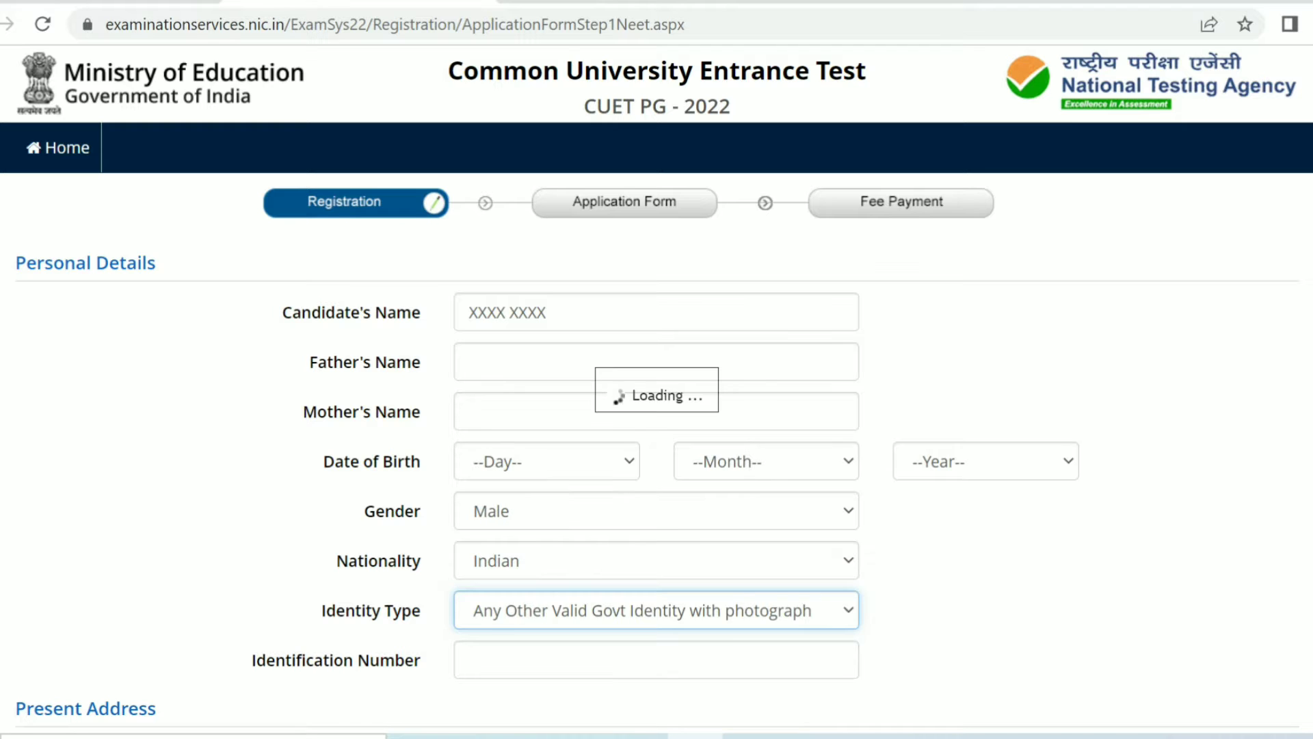
Step: Enter the account password in the Choose Password section
{"action": "scroll", "coordinate": [656, 411], "scroll_direction": "down", "scroll_amount": 8}
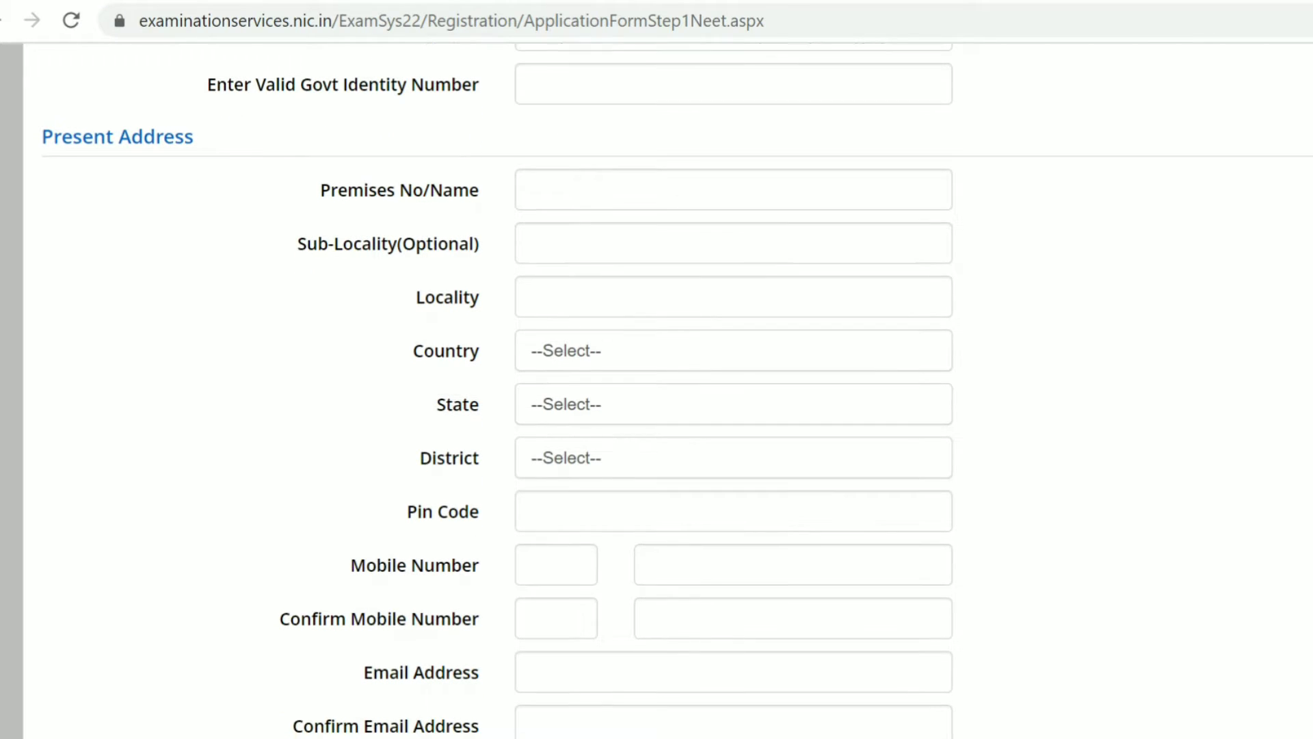
{"action": "scroll", "coordinate": [677, 397], "scroll_direction": "down", "scroll_amount": 2}
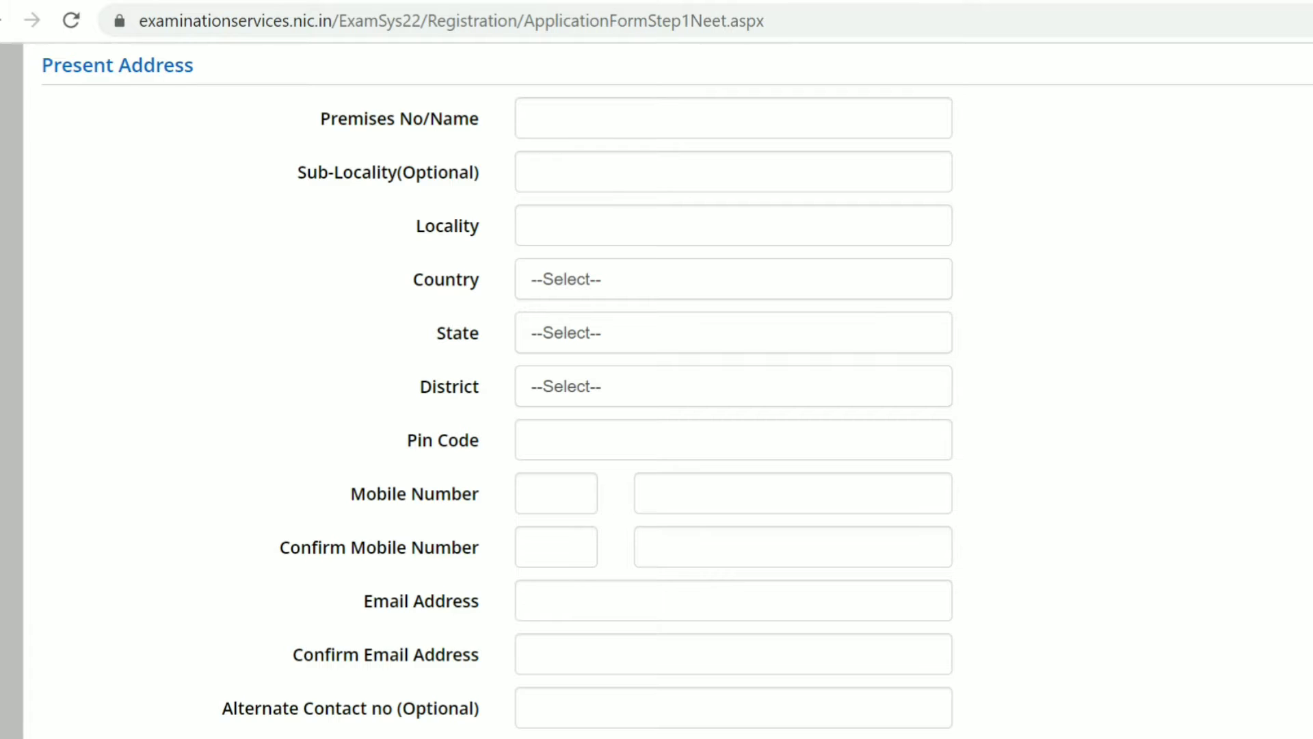
{"action": "scroll", "coordinate": [677, 390], "scroll_direction": "down", "scroll_amount": 3}
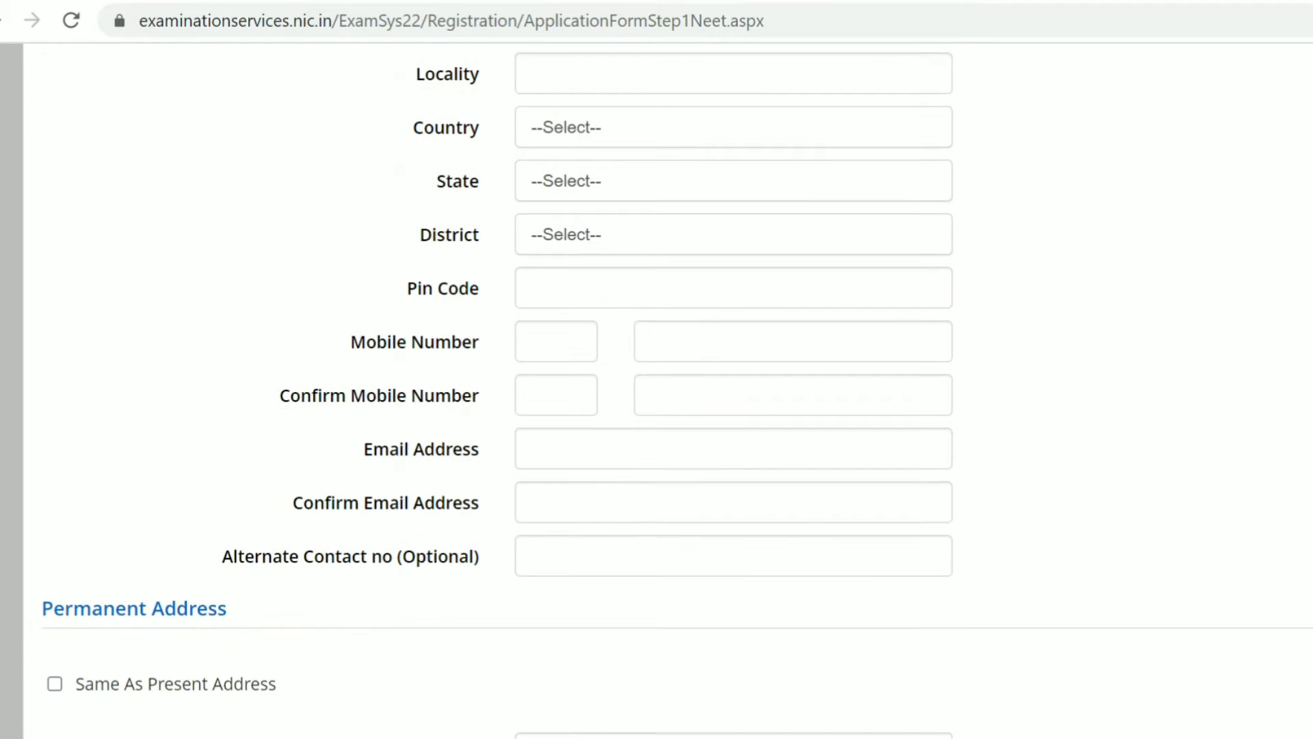
{"action": "scroll", "coordinate": [677, 390], "scroll_direction": "down", "scroll_amount": 2}
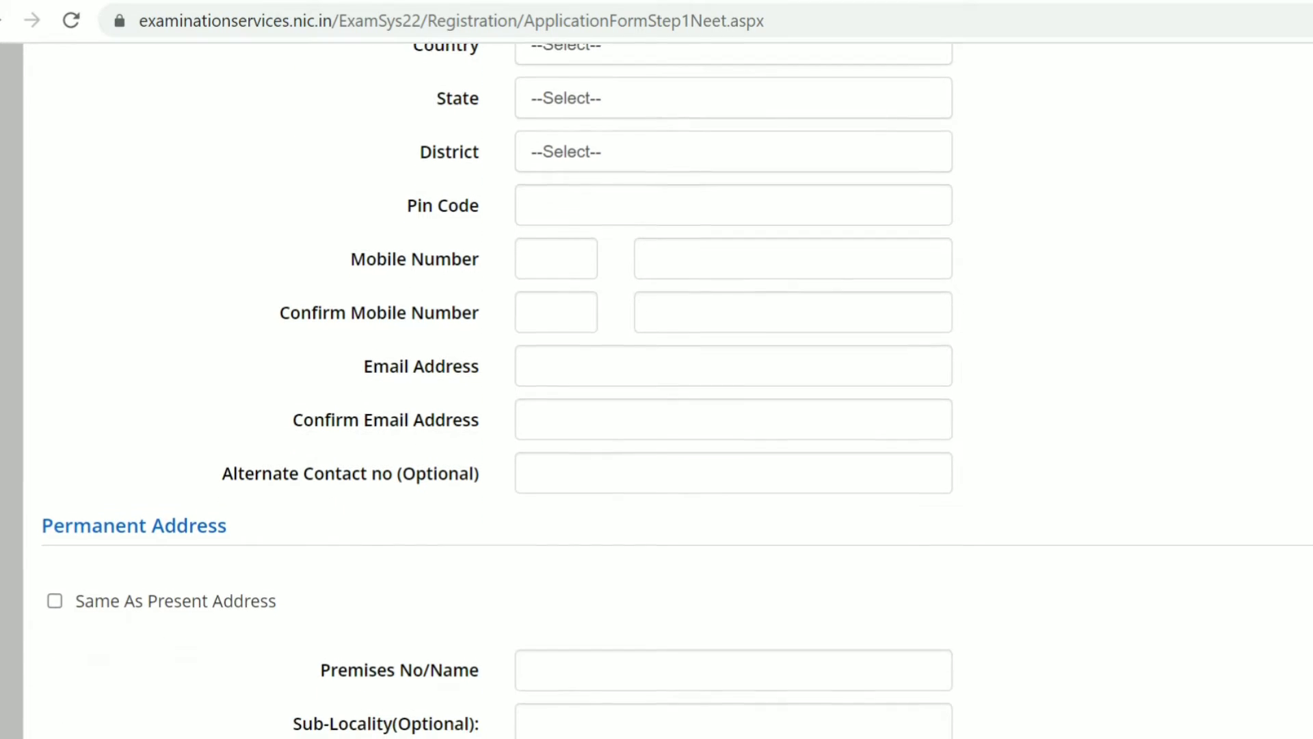
{"action": "scroll", "coordinate": [677, 390], "scroll_direction": "down", "scroll_amount": 1}
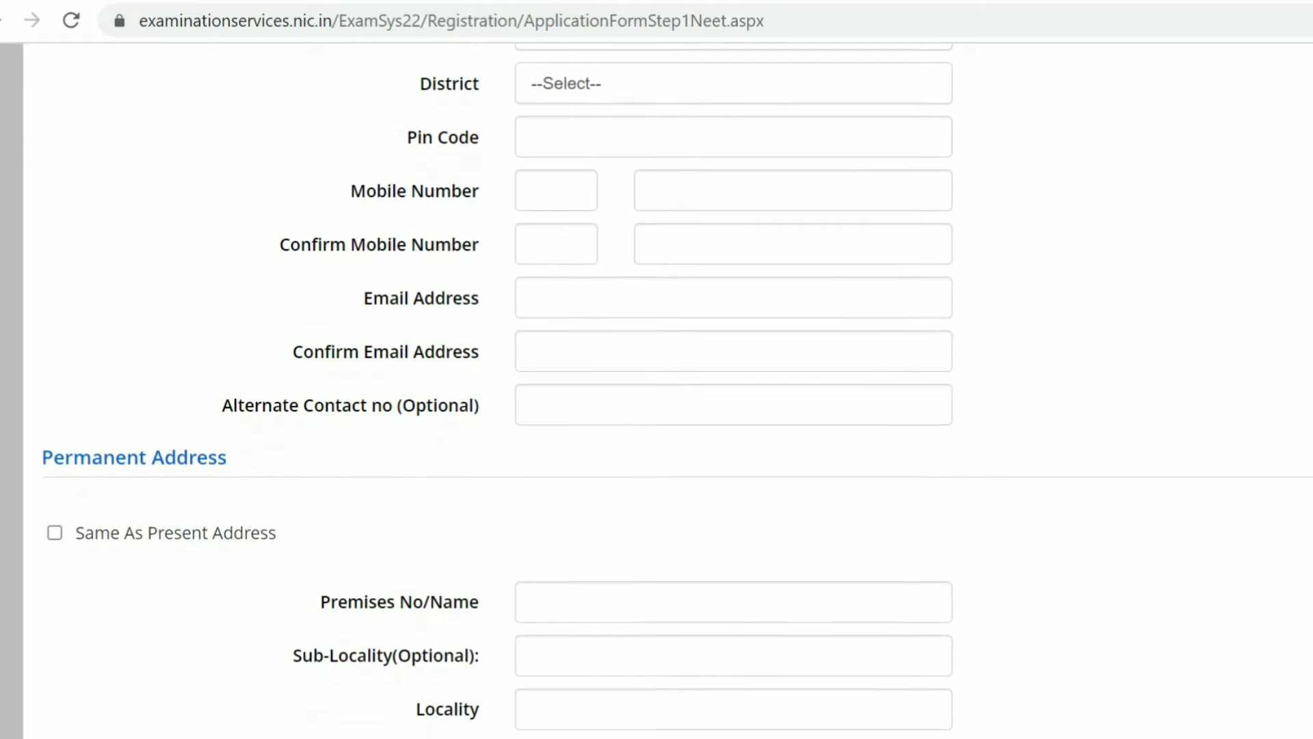
{"action": "scroll", "coordinate": [677, 390], "scroll_direction": "down", "scroll_amount": 1}
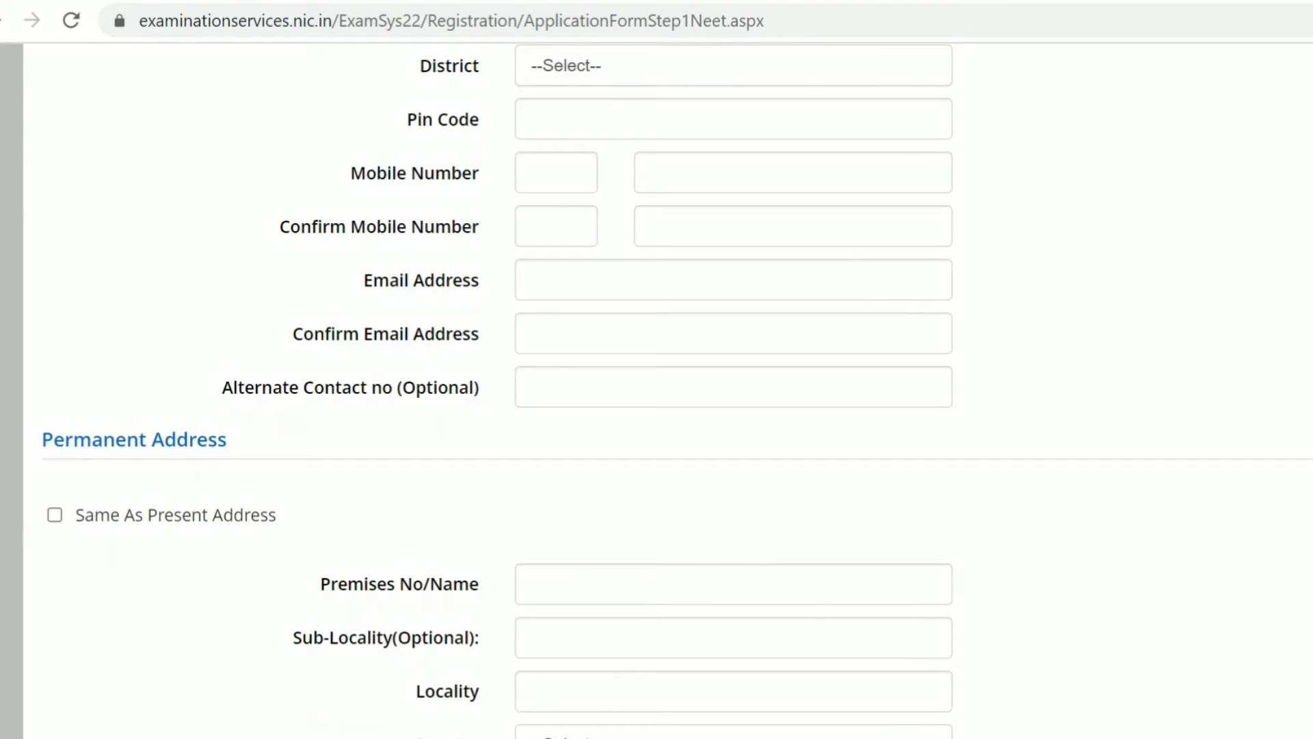
{"action": "scroll", "coordinate": [677, 390], "scroll_direction": "down", "scroll_amount": 1}
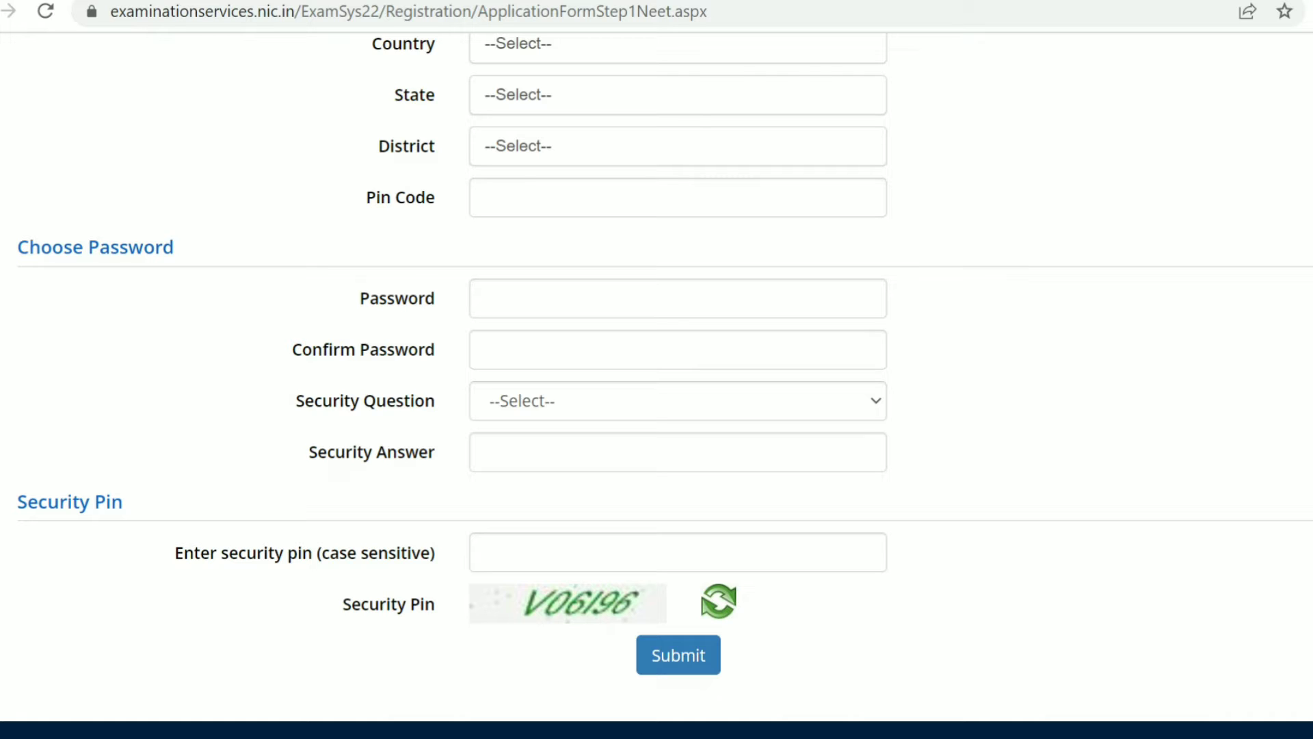
{"action": "left_click", "coordinate": [677, 298]}
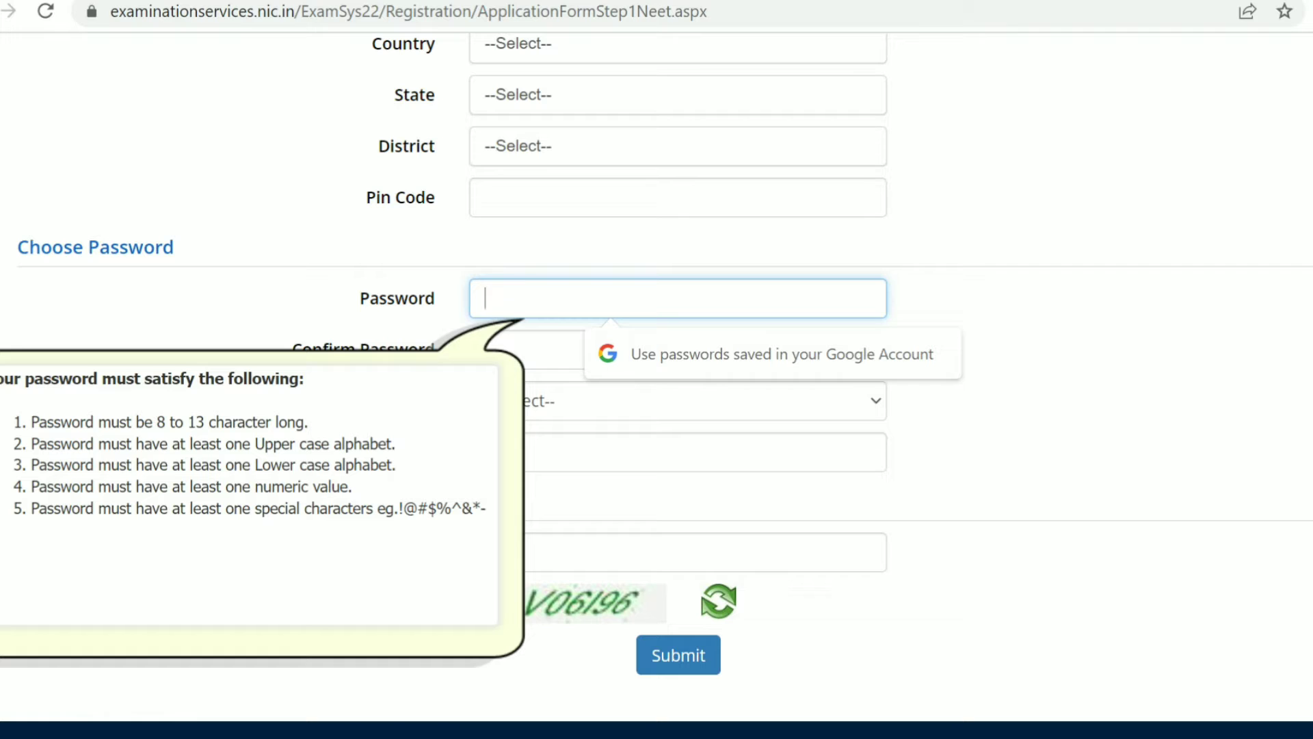
{"action": "type", "text": "••"}
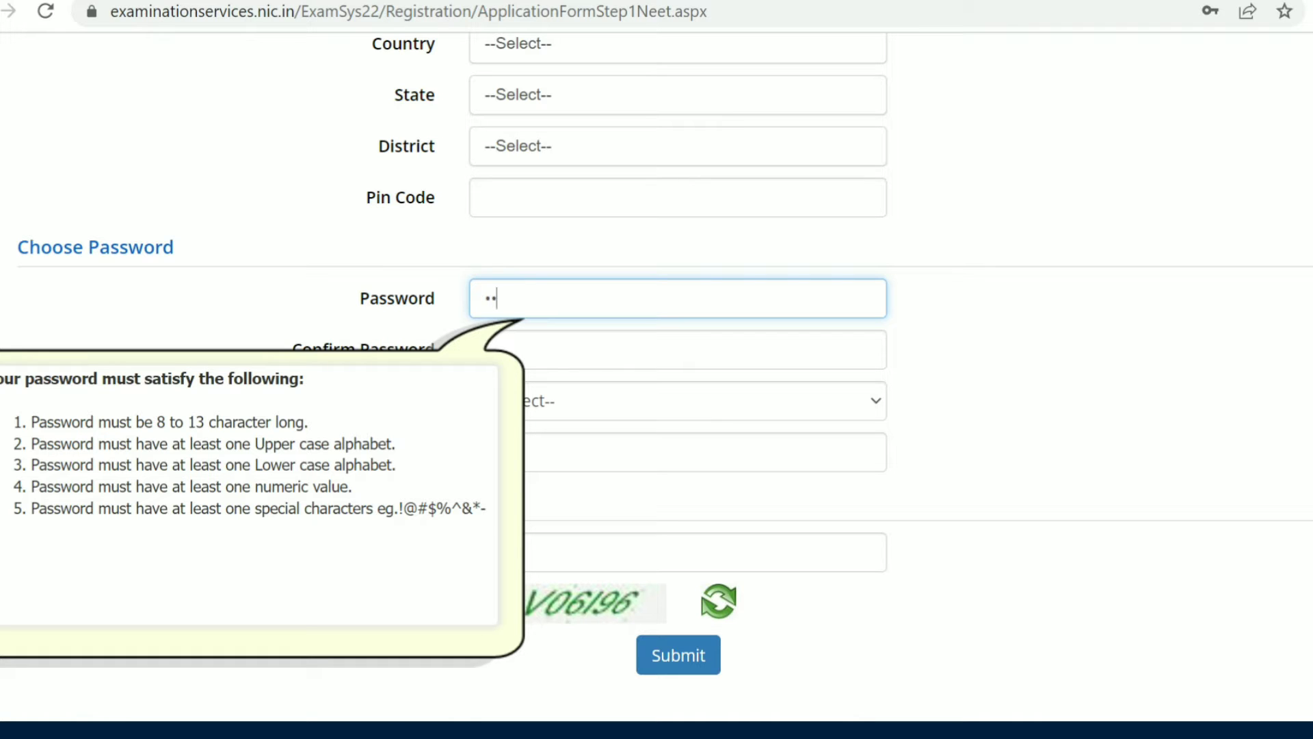
{"action": "type", "text": "••••••"}
{"action": "triple_click", "coordinate": [70, 502]}
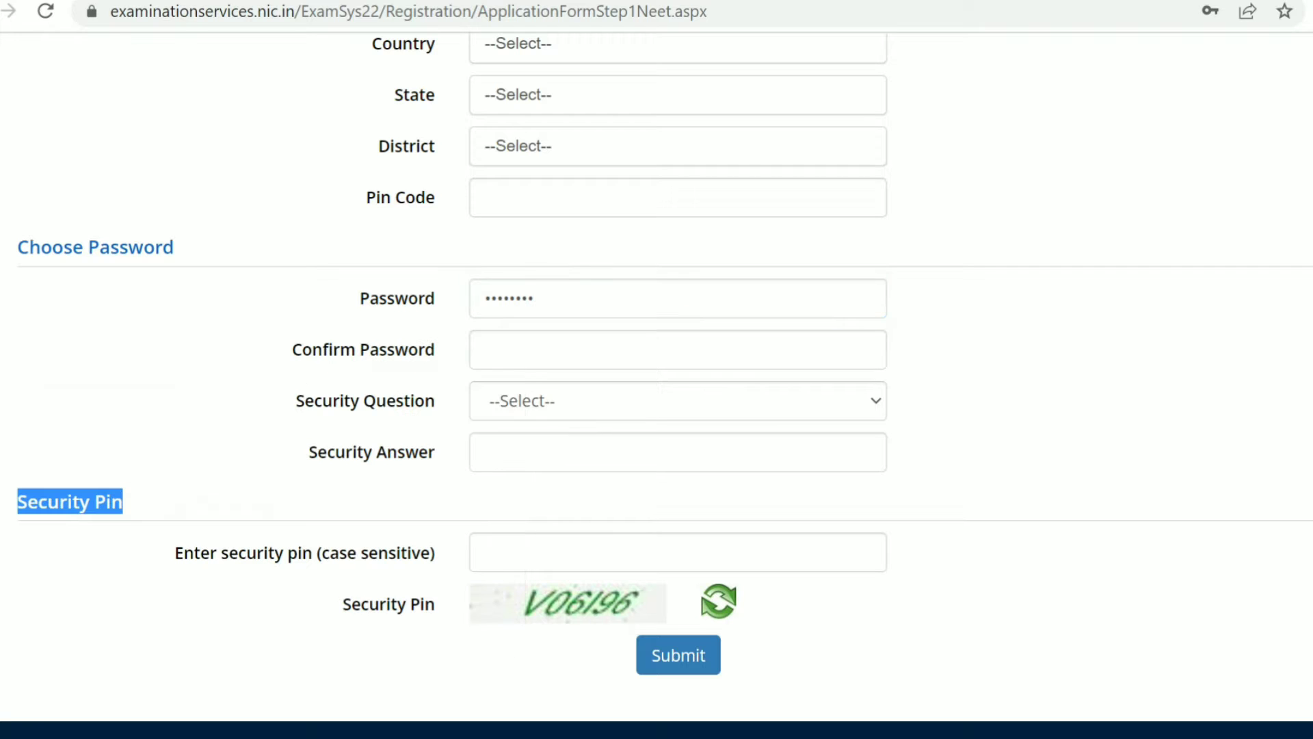
Step: Re-enter the same account password in the confirmation field
{"action": "left_click", "coordinate": [677, 349]}
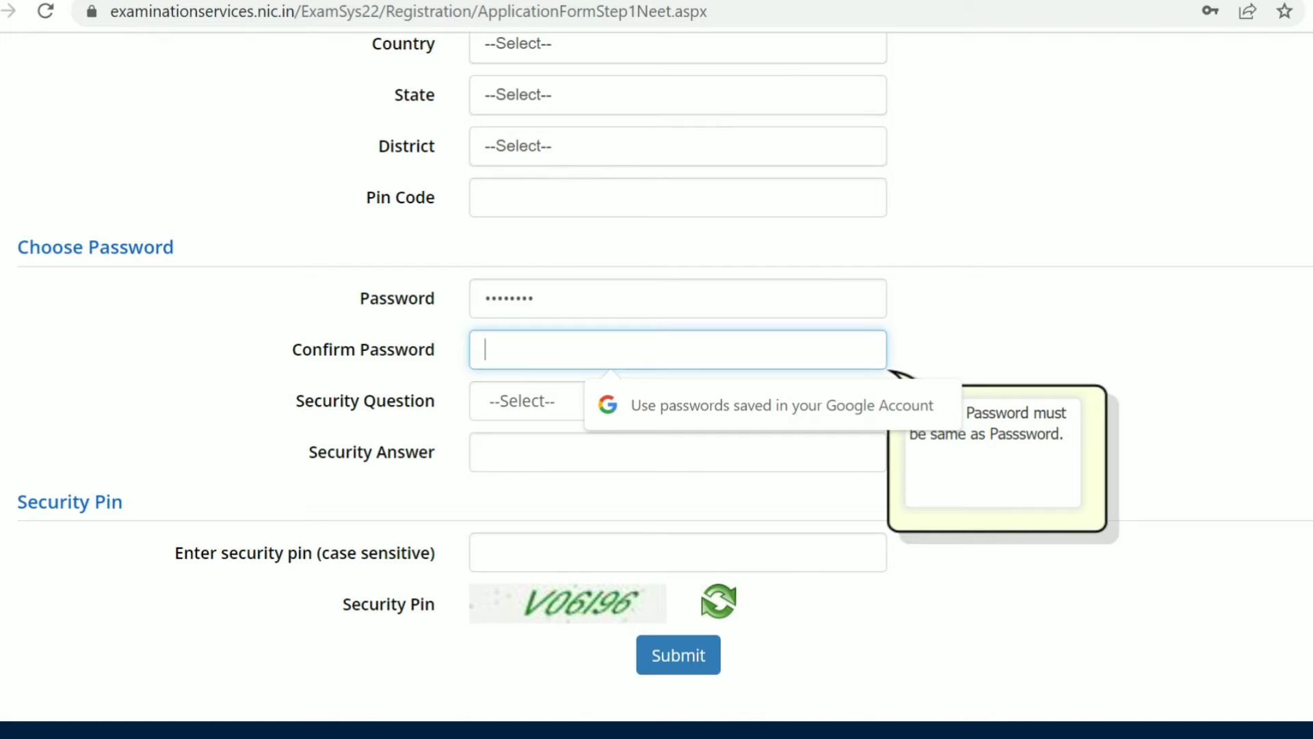
{"action": "type", "text": "•••••"}
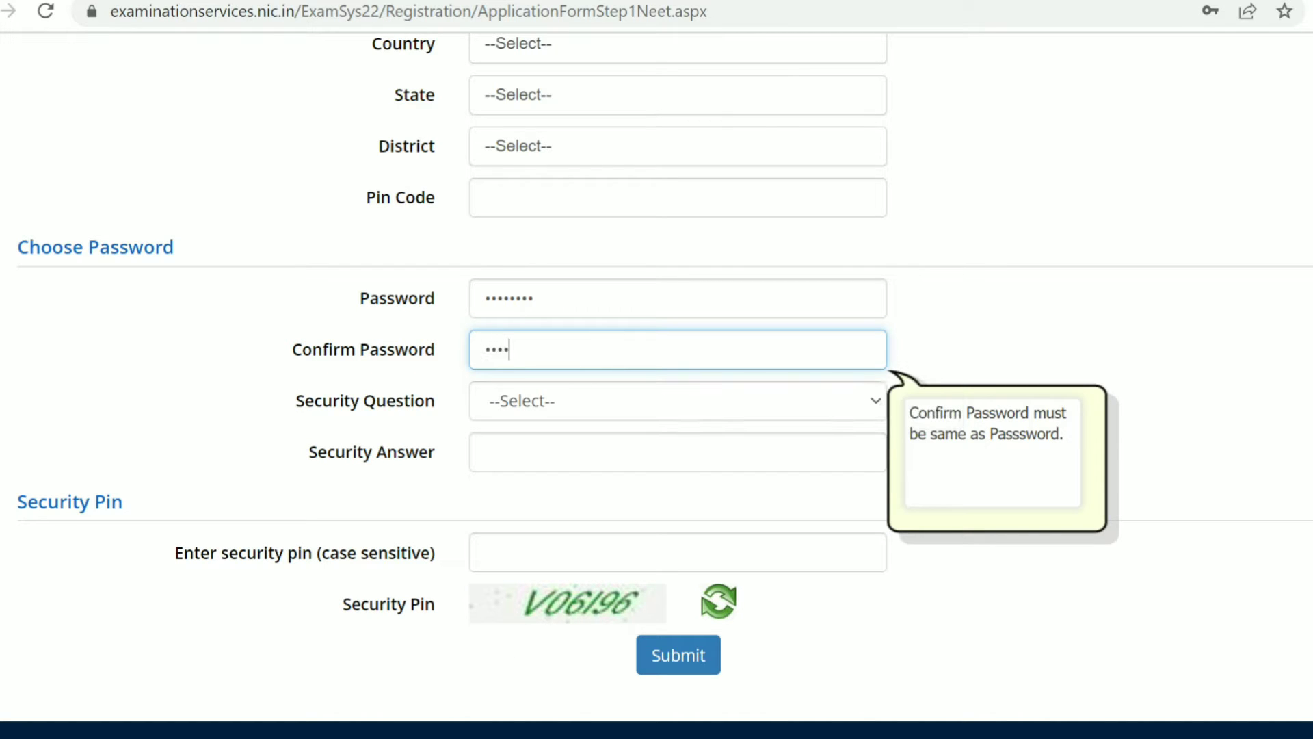
{"action": "type", "text": "••••"}
Step: Choose 'What is the name of your first school?' as the security question and enter its answer
{"action": "left_click", "coordinate": [678, 401]}
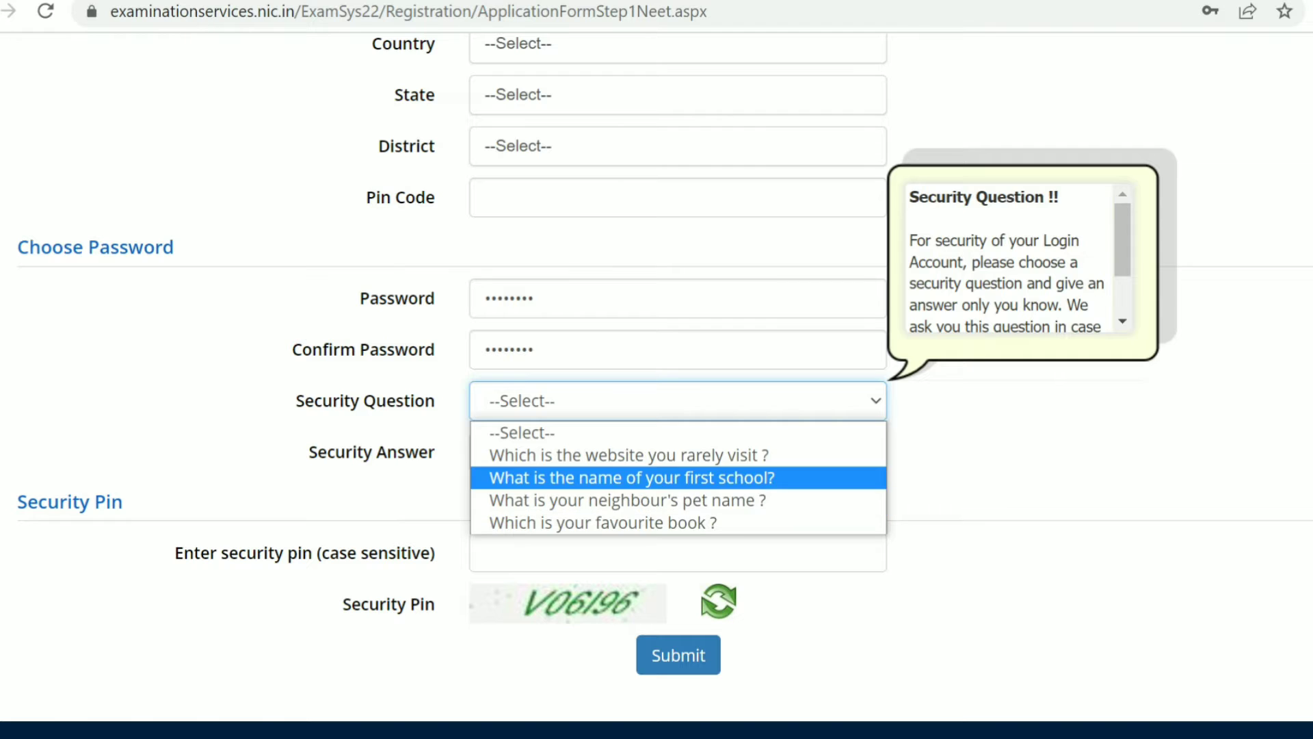
{"action": "left_click", "coordinate": [678, 478]}
{"action": "left_click", "coordinate": [678, 452]}
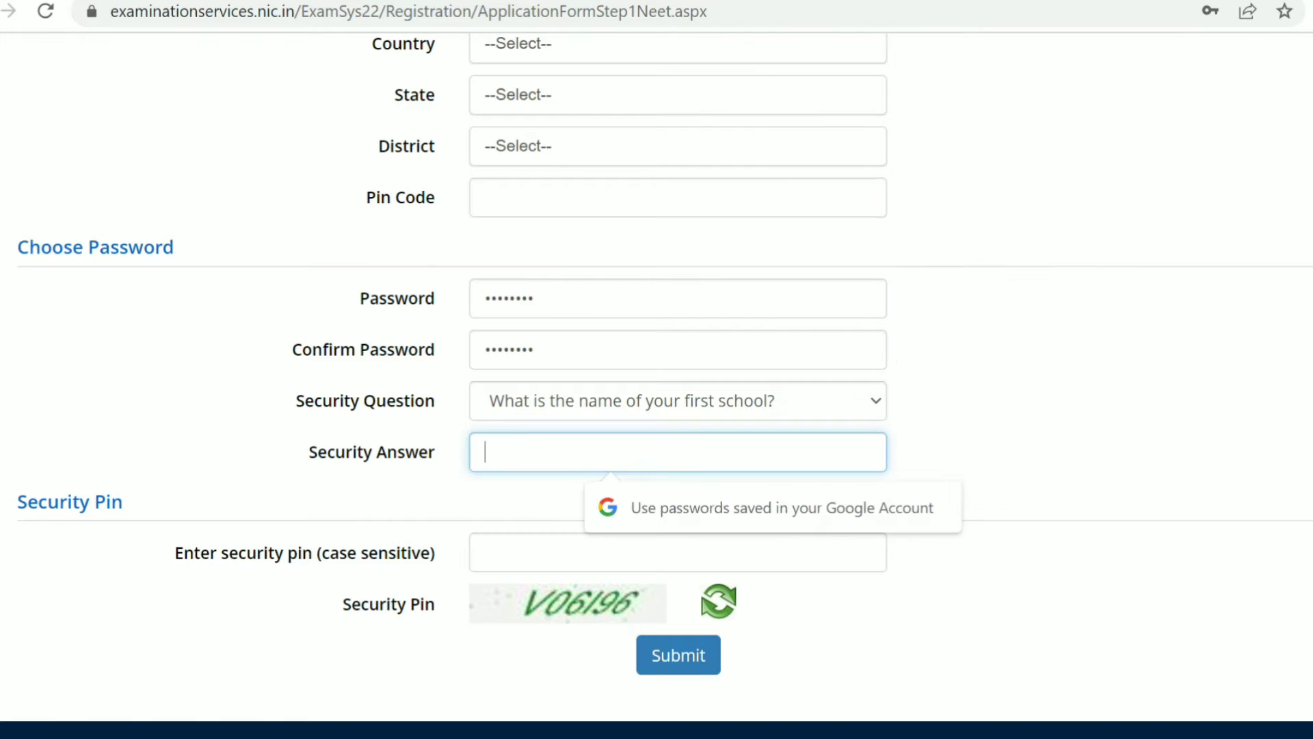
{"action": "type", "text": "••••"}
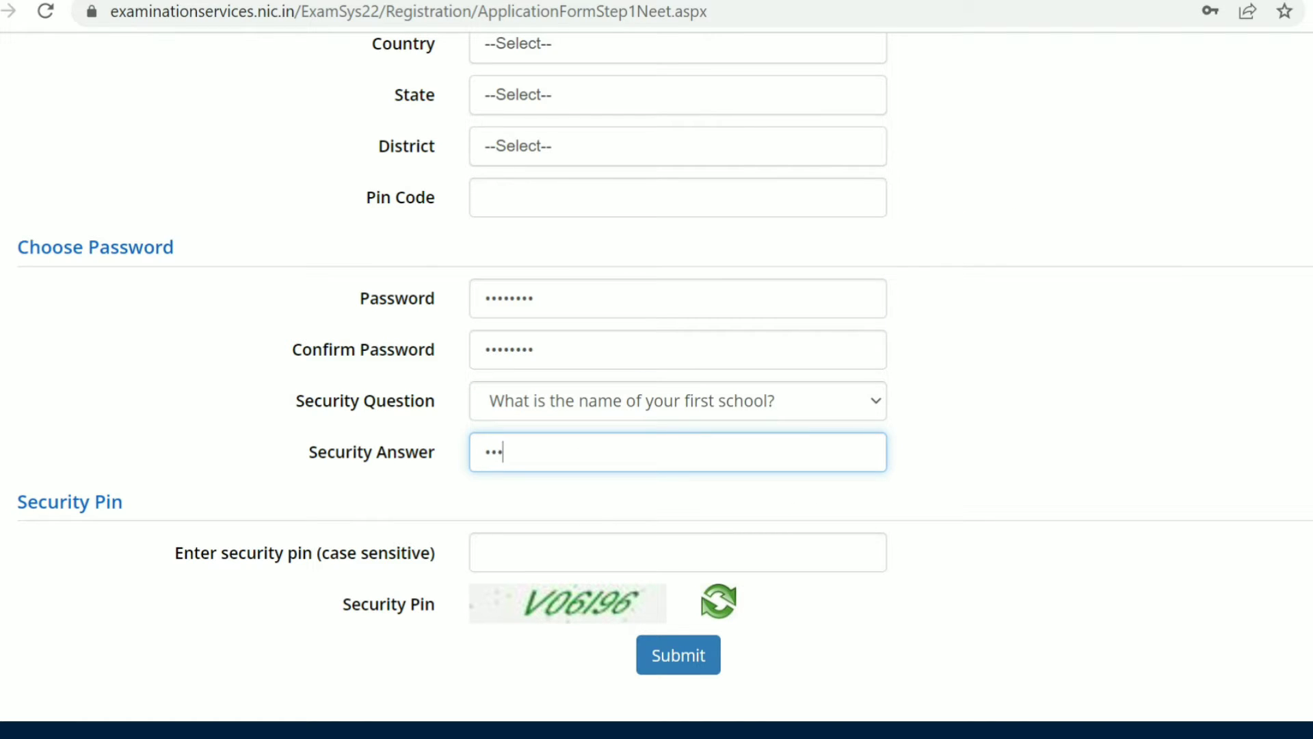
Step: Enter the security pin shown in the image and submit the registration form
{"action": "left_click", "coordinate": [678, 553]}
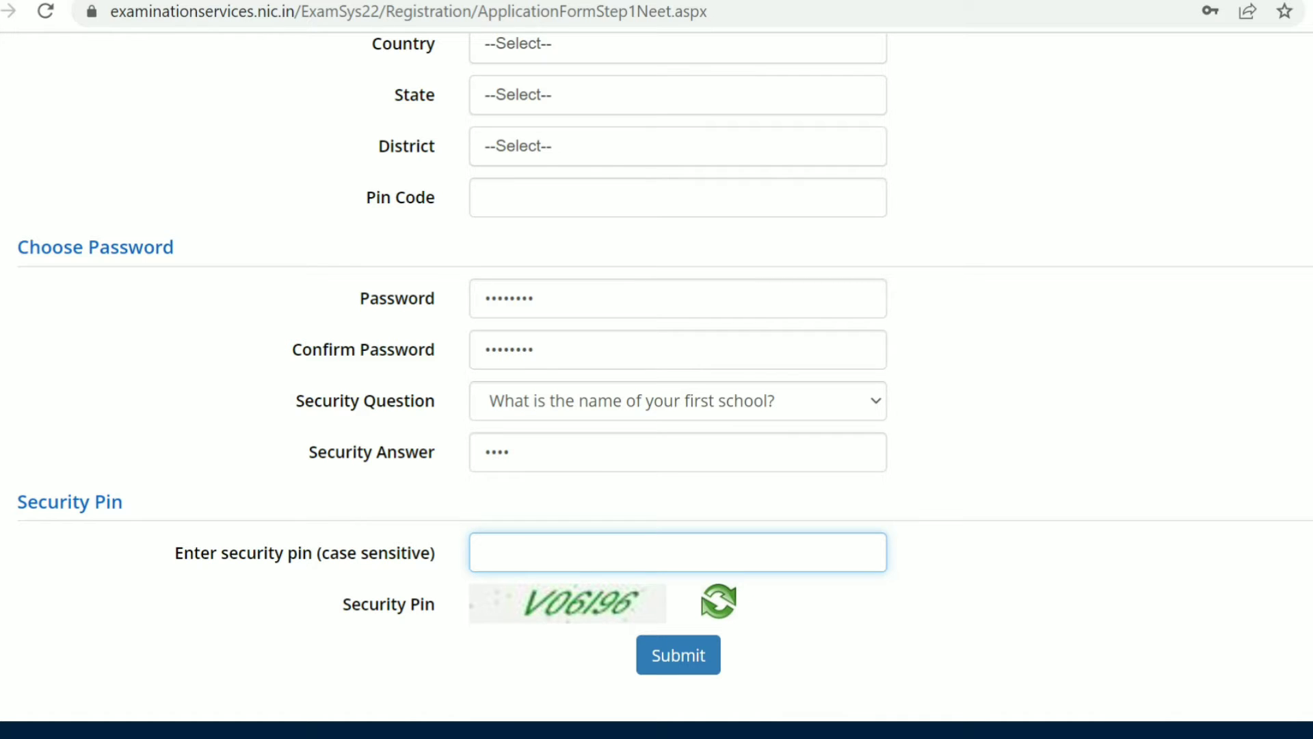
{"action": "type", "text": "V0619"}
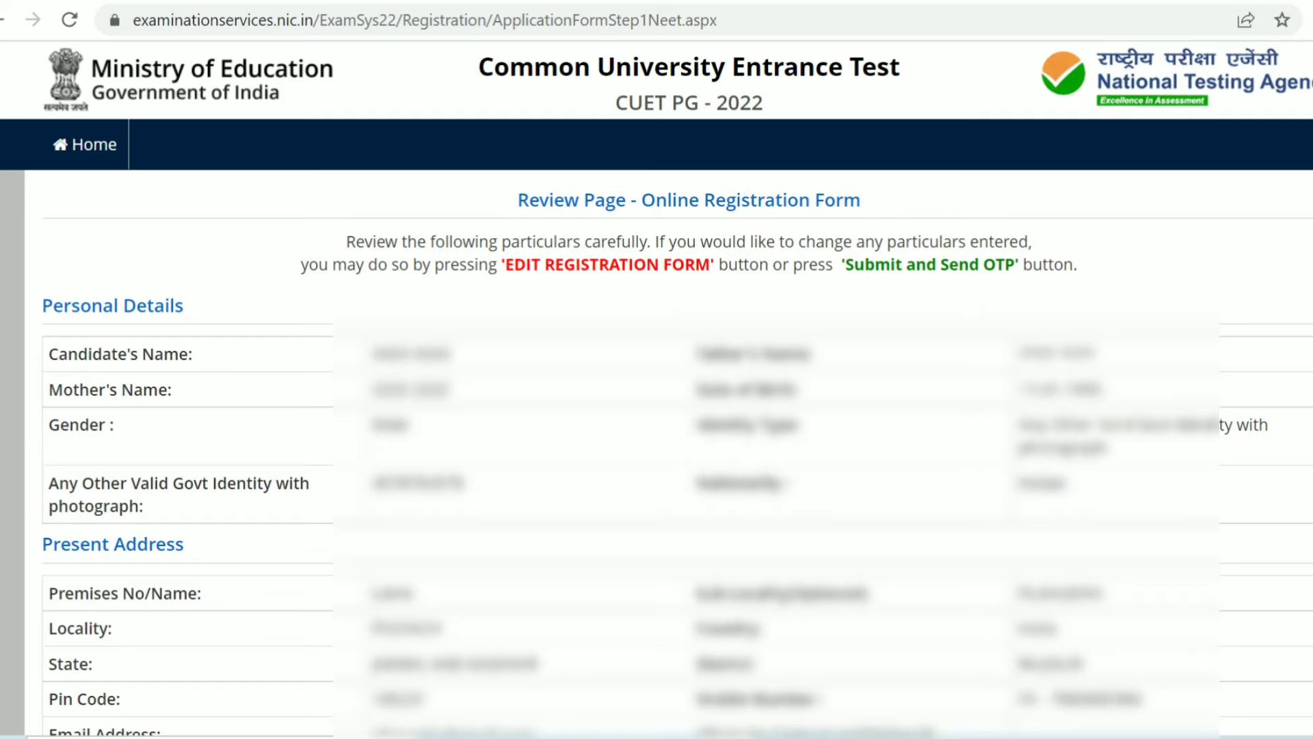
Step: Review the registration details and tick all eight items in the particulars checklist
{"action": "scroll", "coordinate": [656, 390], "scroll_direction": "down", "scroll_amount": 2}
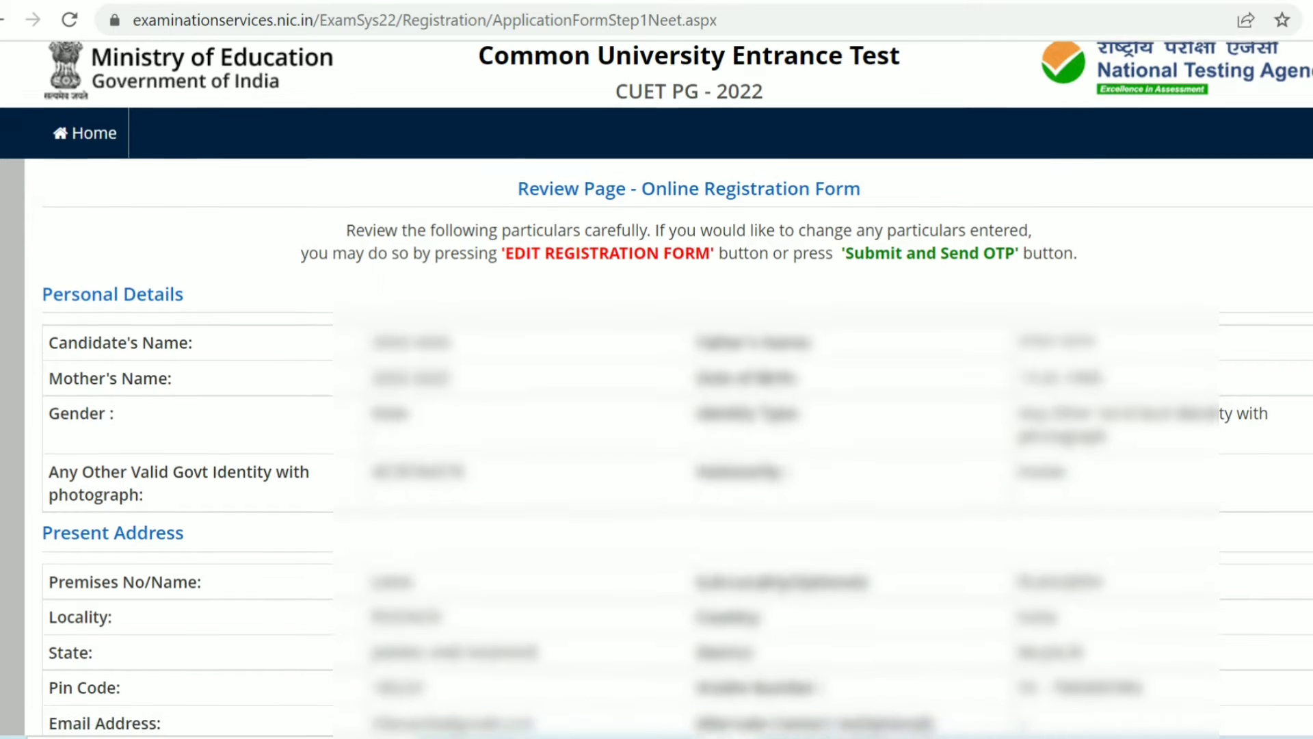
{"action": "scroll", "coordinate": [657, 390], "scroll_direction": "down", "scroll_amount": 3}
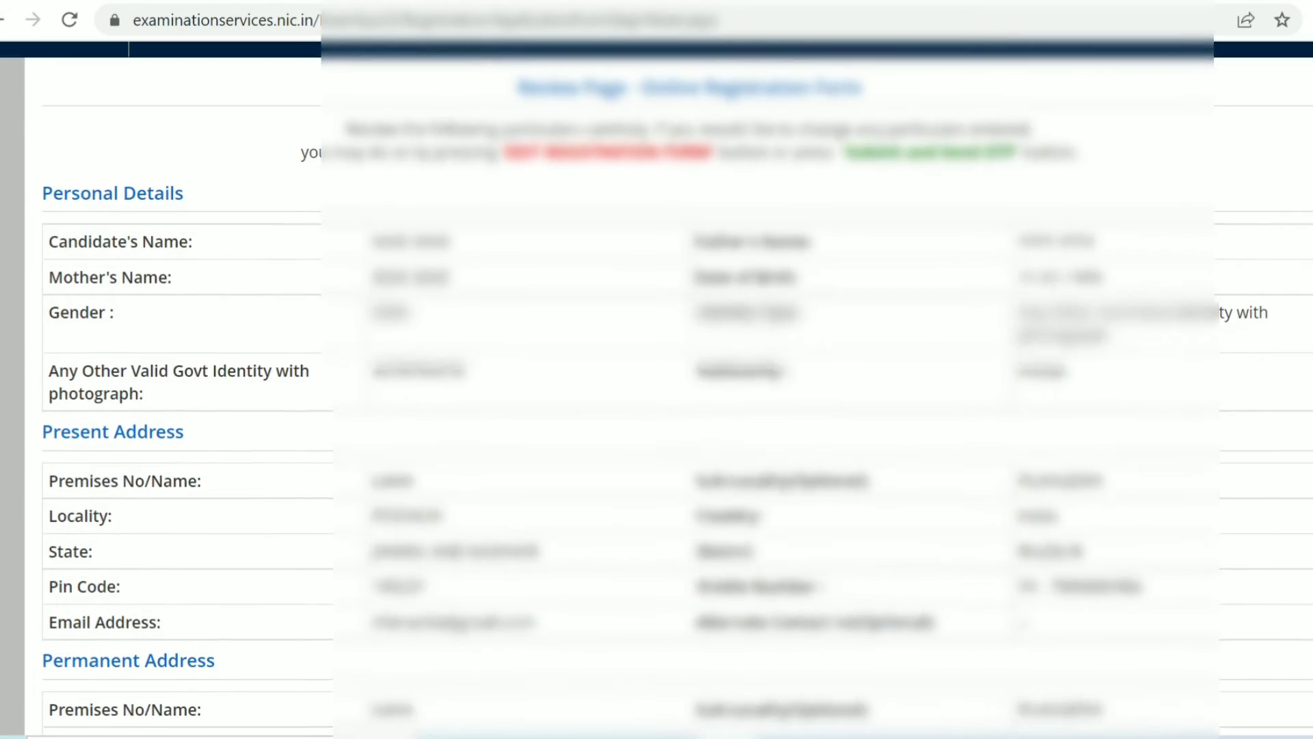
{"action": "scroll", "coordinate": [657, 390], "scroll_direction": "down", "scroll_amount": 3}
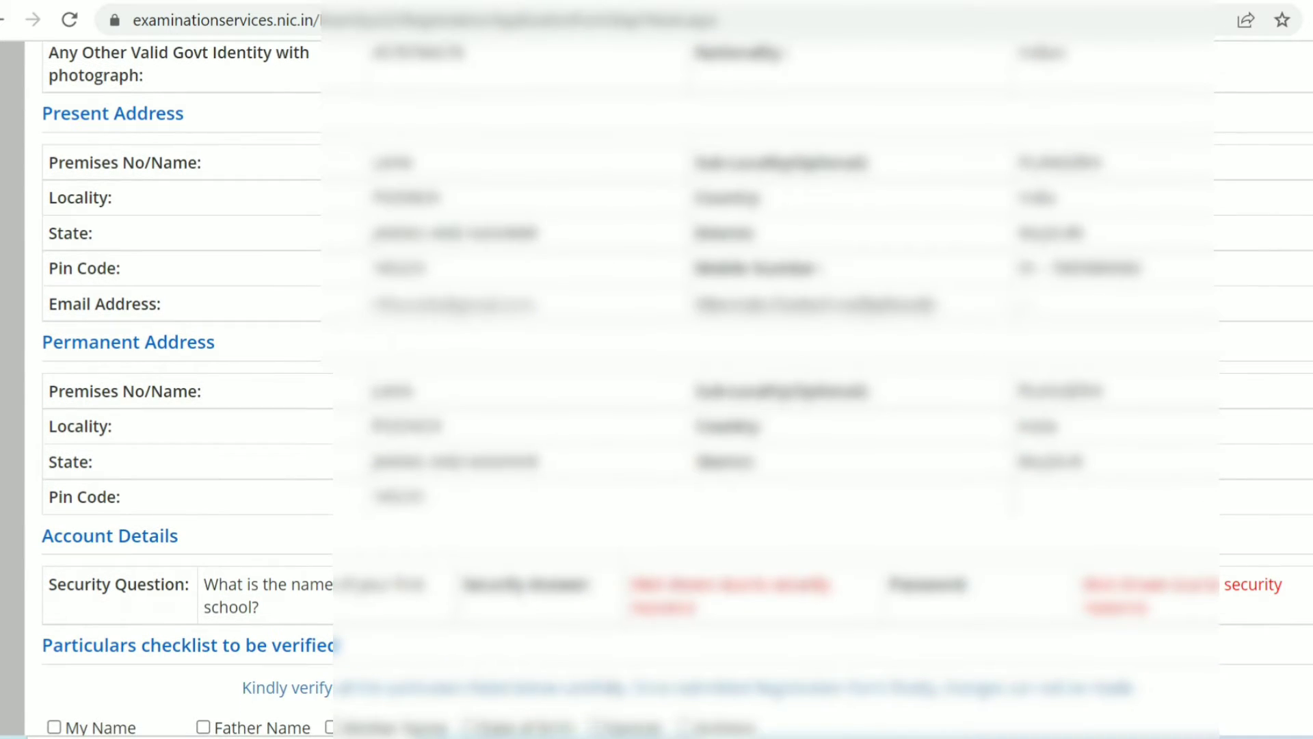
{"action": "scroll", "coordinate": [656, 390], "scroll_direction": "down", "scroll_amount": 3}
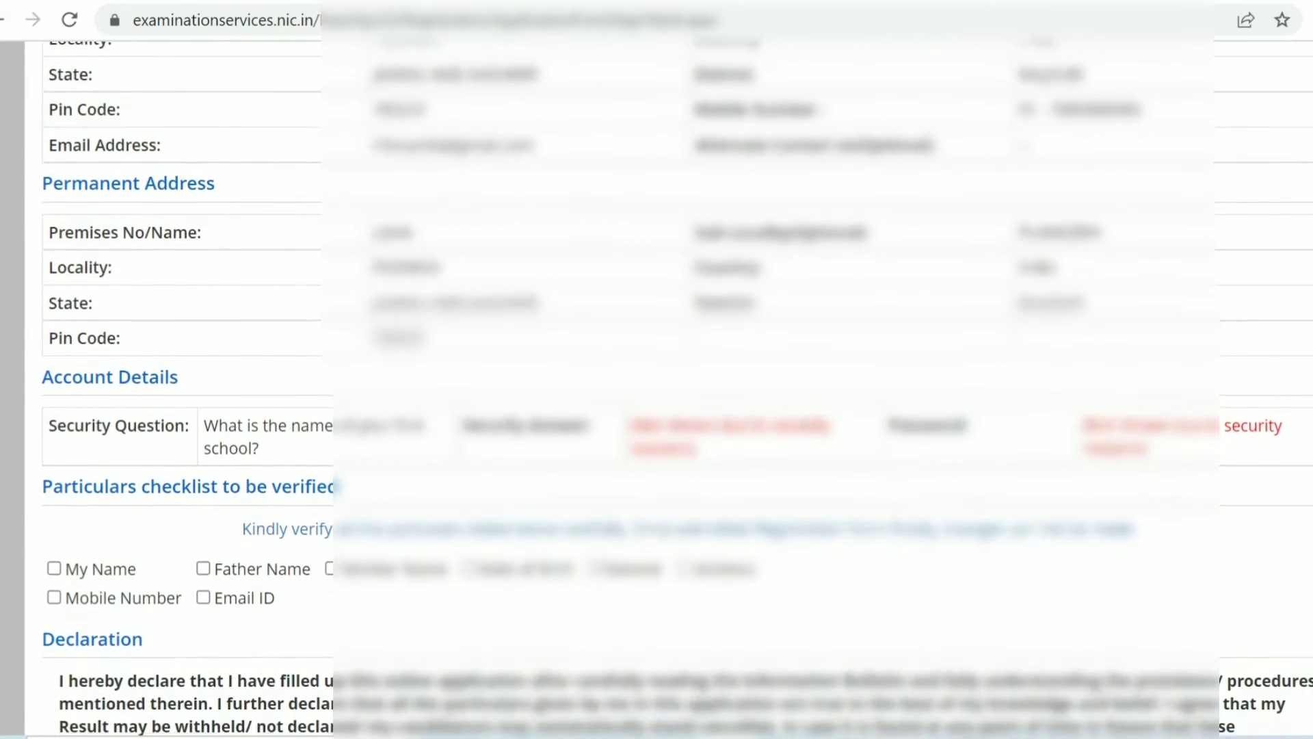
{"action": "scroll", "coordinate": [657, 390], "scroll_direction": "down", "scroll_amount": 2}
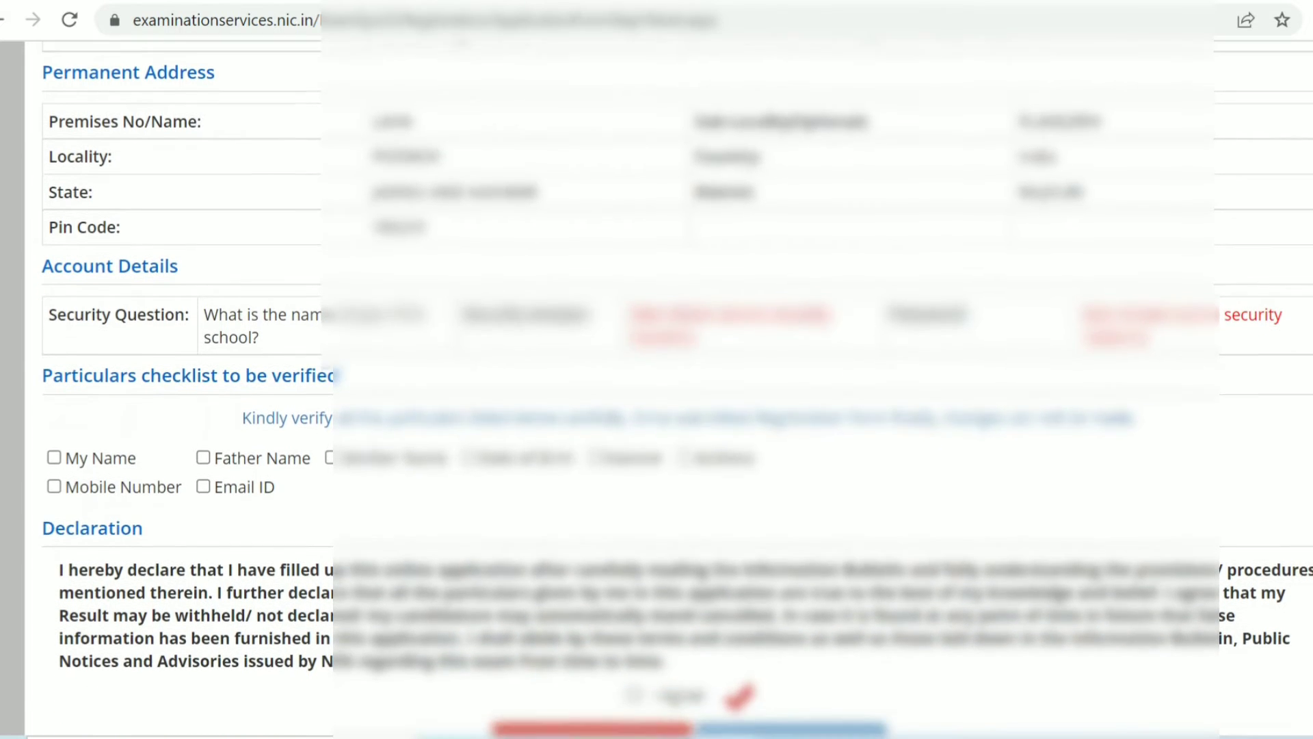
{"action": "scroll", "coordinate": [657, 390], "scroll_direction": "down", "scroll_amount": 1}
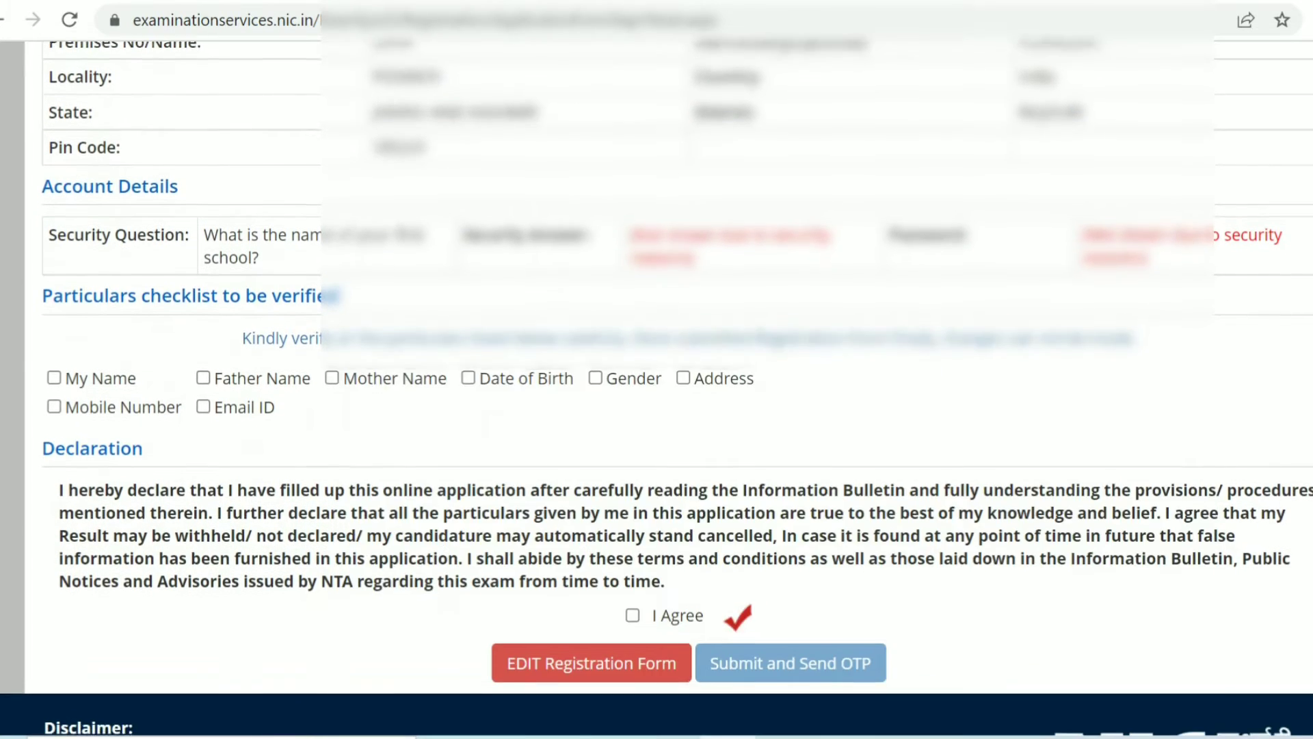
{"action": "scroll", "coordinate": [657, 390], "scroll_direction": "down", "scroll_amount": 1}
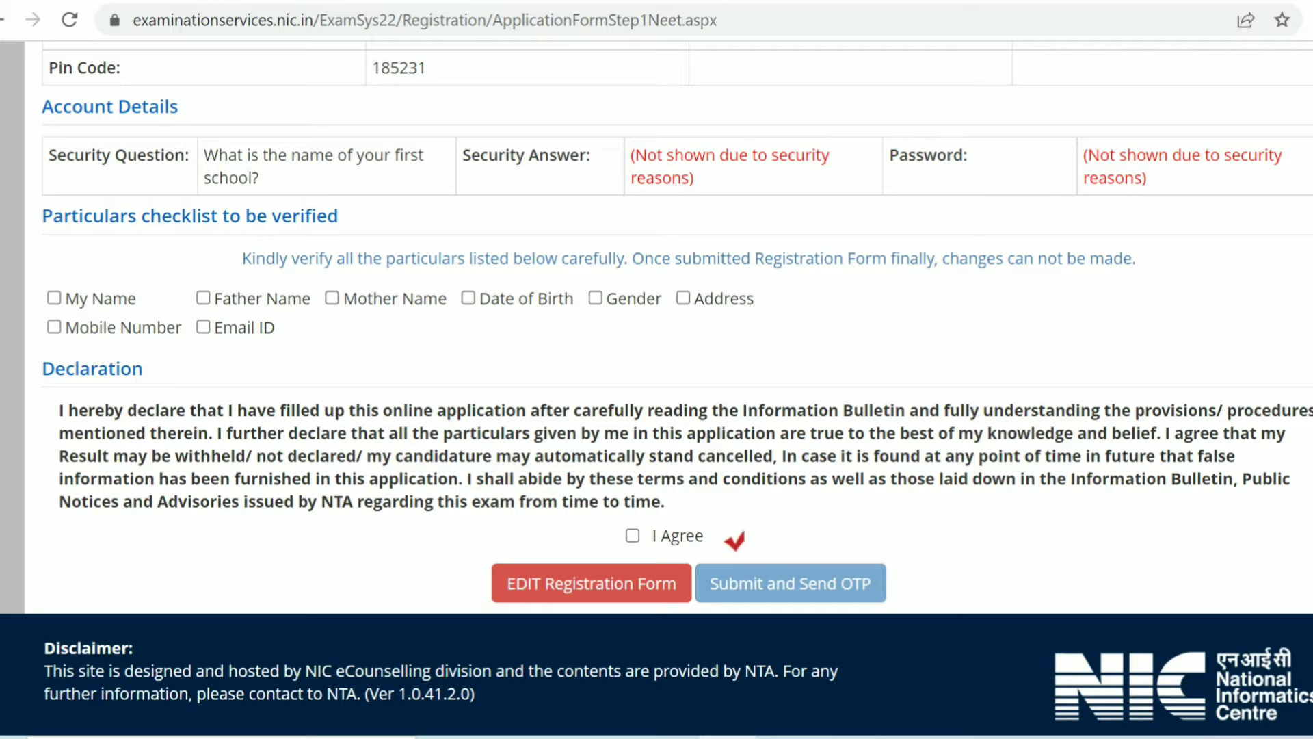
{"action": "left_click", "coordinate": [54, 298]}
{"action": "left_click", "coordinate": [203, 298]}
{"action": "left_click", "coordinate": [332, 299]}
{"action": "left_click", "coordinate": [469, 298]}
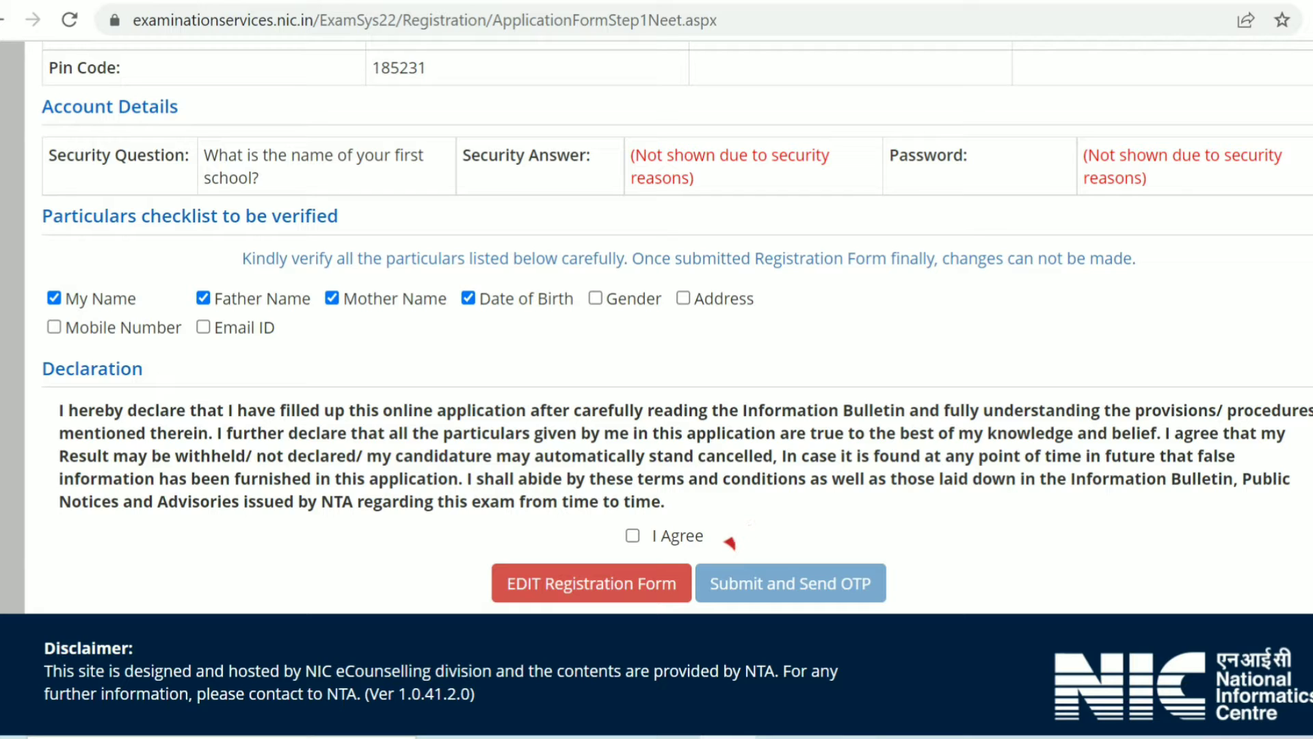
{"action": "left_click", "coordinate": [595, 299]}
{"action": "left_click", "coordinate": [683, 298]}
{"action": "left_click", "coordinate": [54, 327]}
{"action": "left_click", "coordinate": [203, 327]}
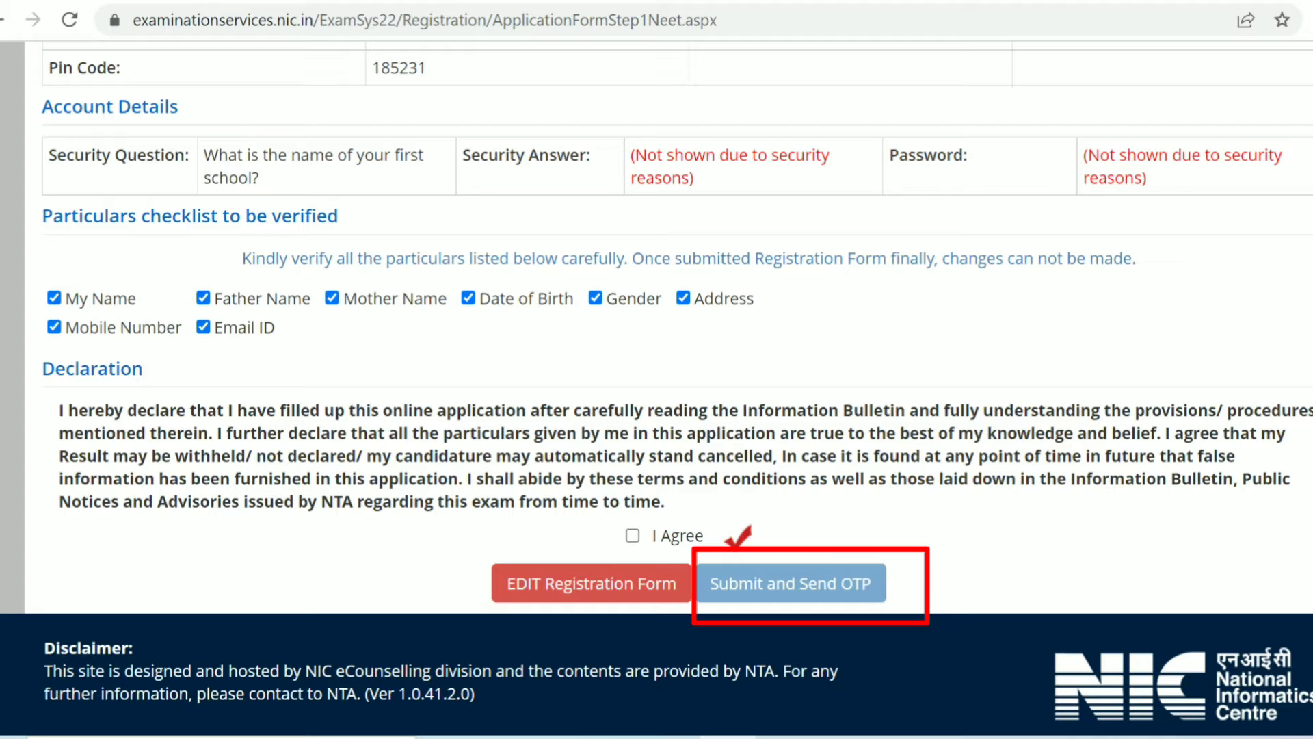
Step: Accept the declaration with I Agree and submit the form to send the OTP
{"action": "left_click", "coordinate": [633, 535]}
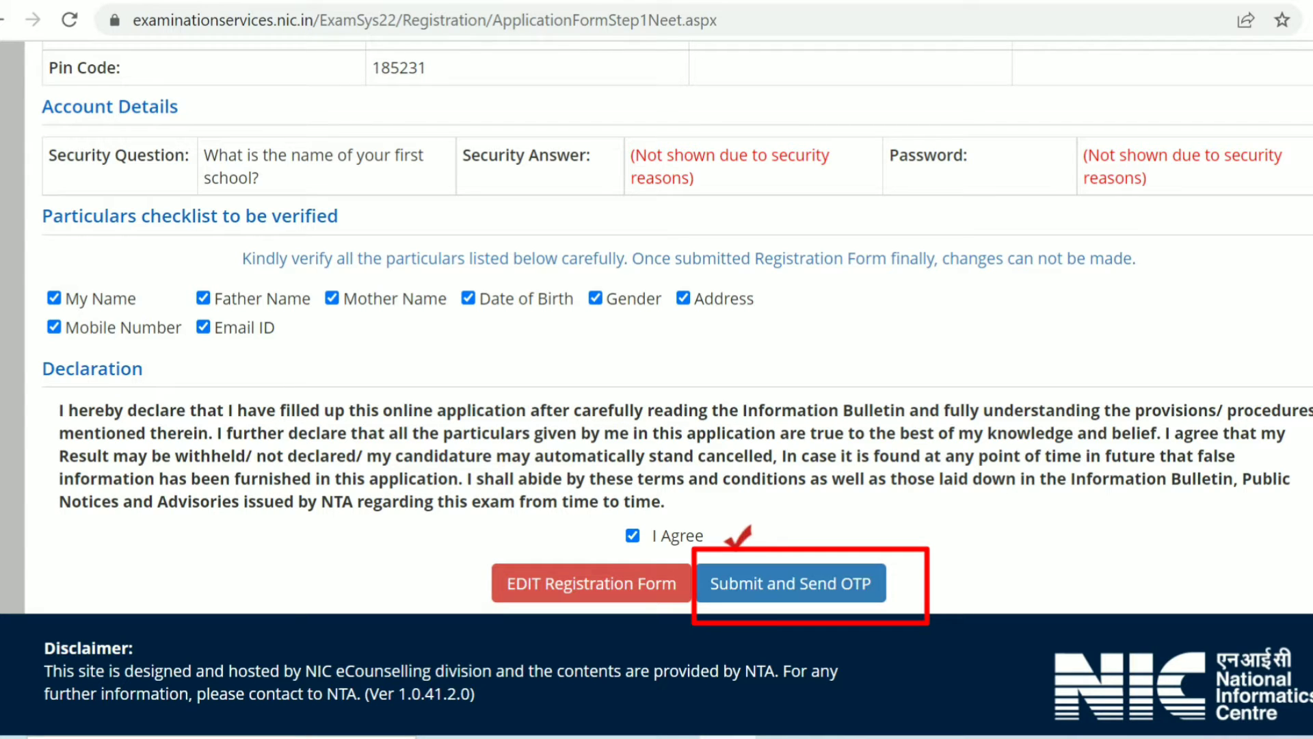
{"action": "left_click", "coordinate": [791, 584]}
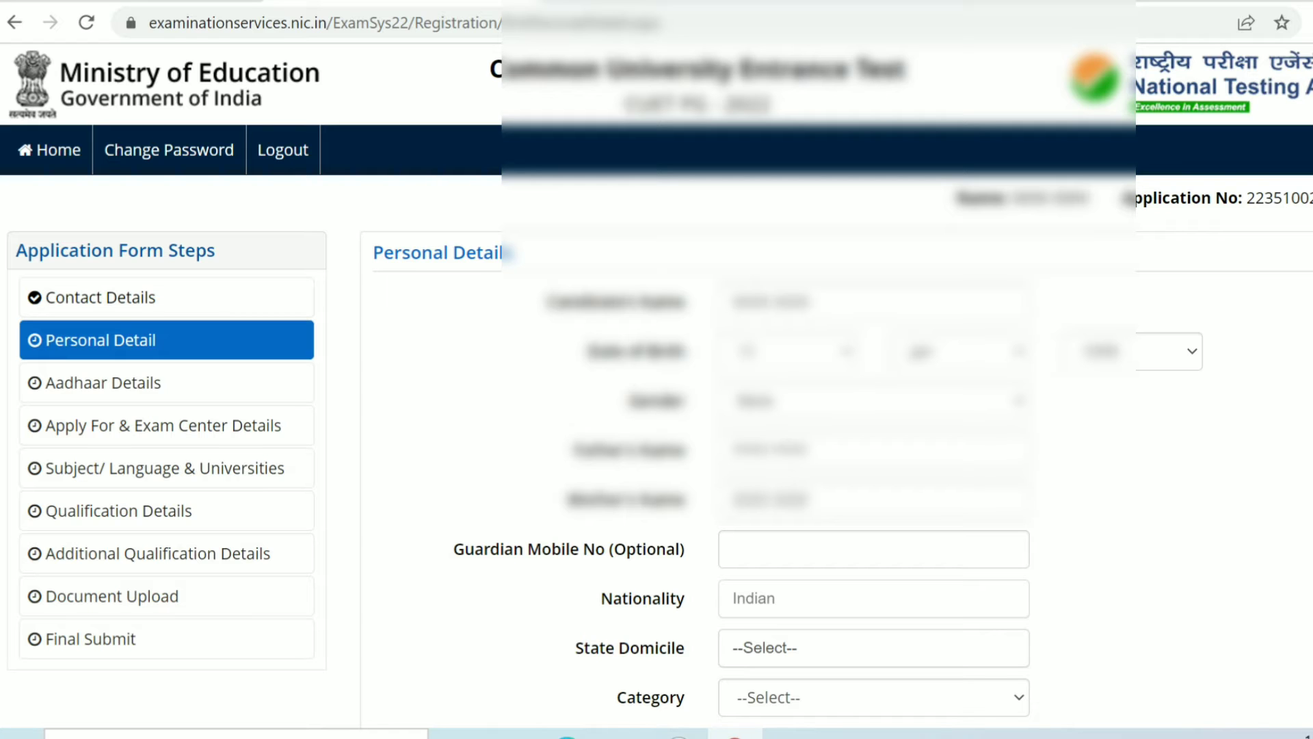
Step: Set State Domicile to JAMMU AND KASHMIR in the Personal Detail form
{"action": "scroll", "coordinate": [656, 383], "scroll_direction": "down", "scroll_amount": 1}
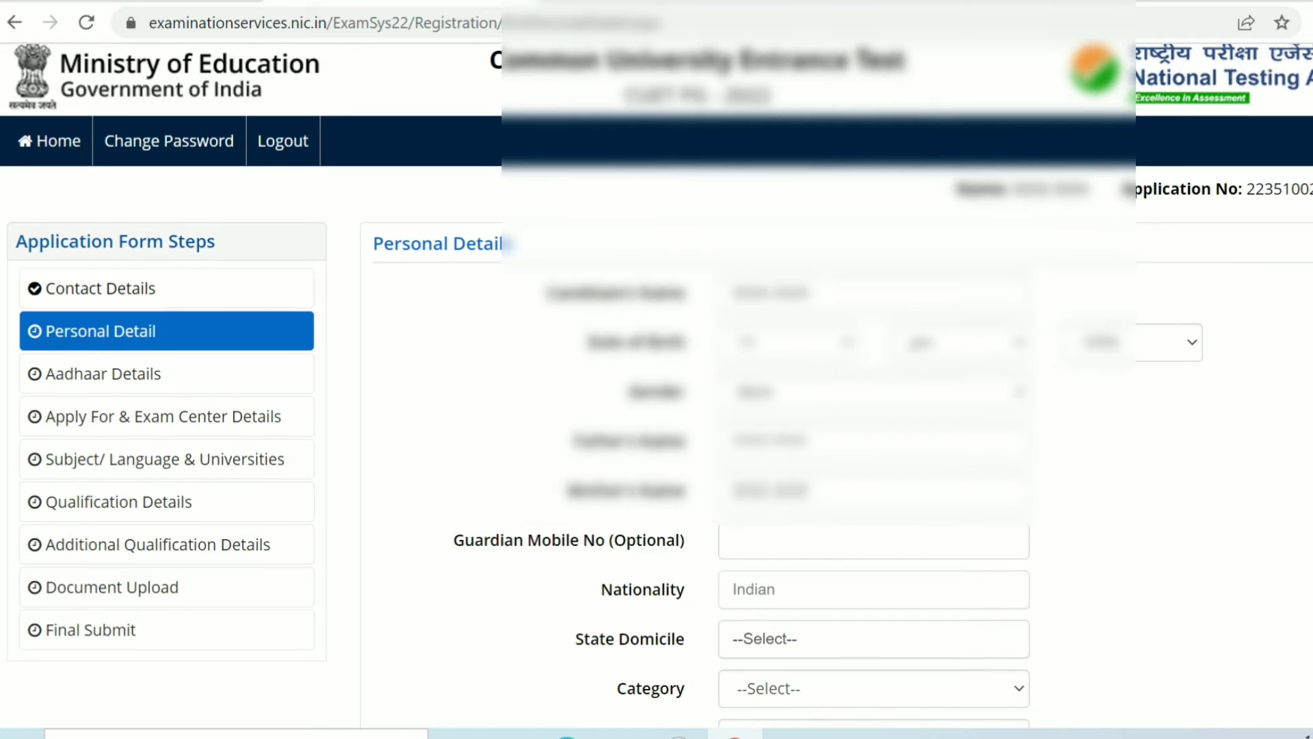
{"action": "scroll", "coordinate": [656, 383], "scroll_direction": "down", "scroll_amount": 2}
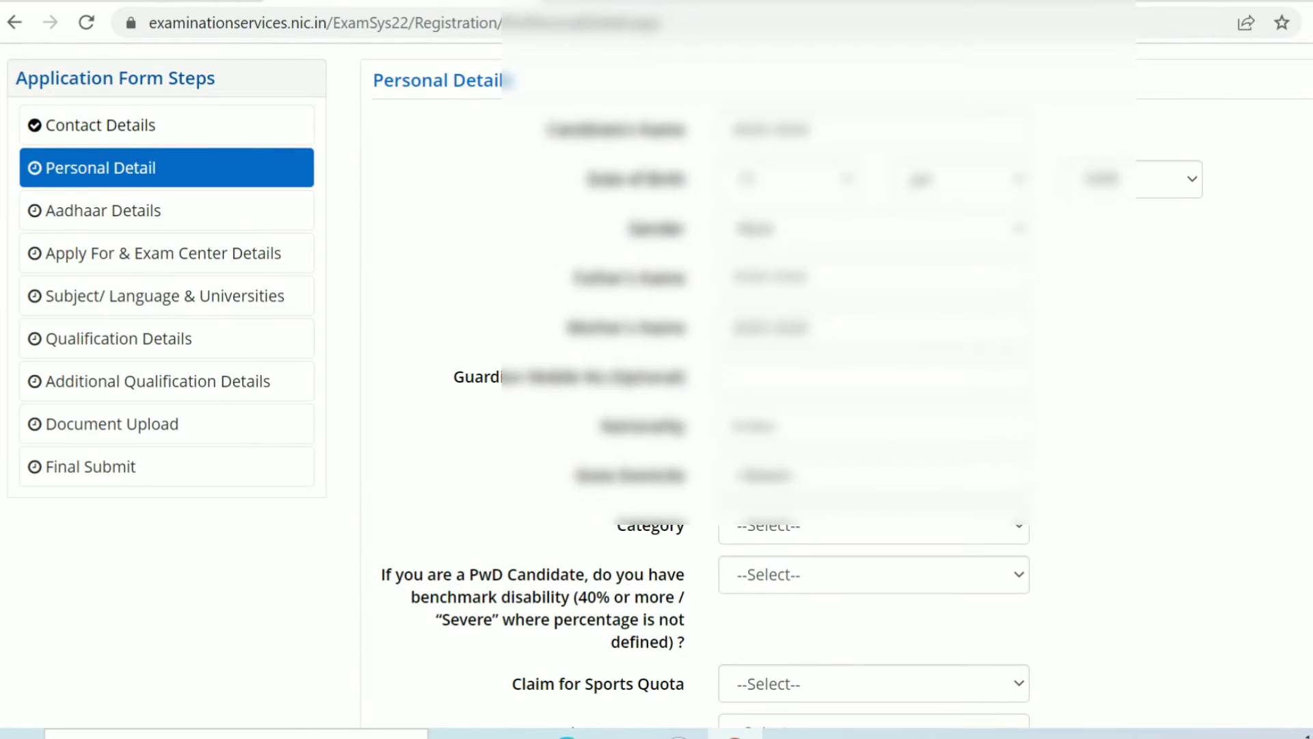
{"action": "scroll", "coordinate": [657, 383], "scroll_direction": "down", "scroll_amount": 3}
{"action": "scroll", "coordinate": [657, 383], "scroll_direction": "down", "scroll_amount": 3}
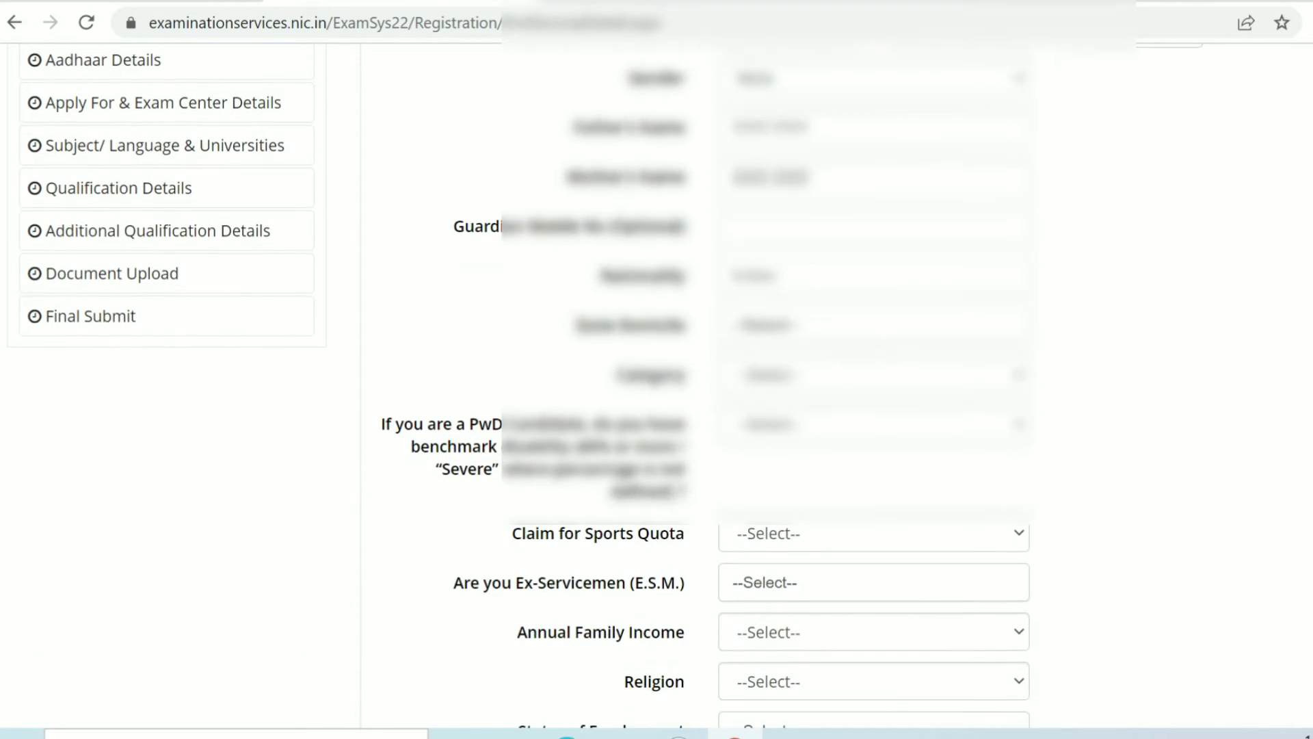
{"action": "scroll", "coordinate": [657, 383], "scroll_direction": "down", "scroll_amount": 2}
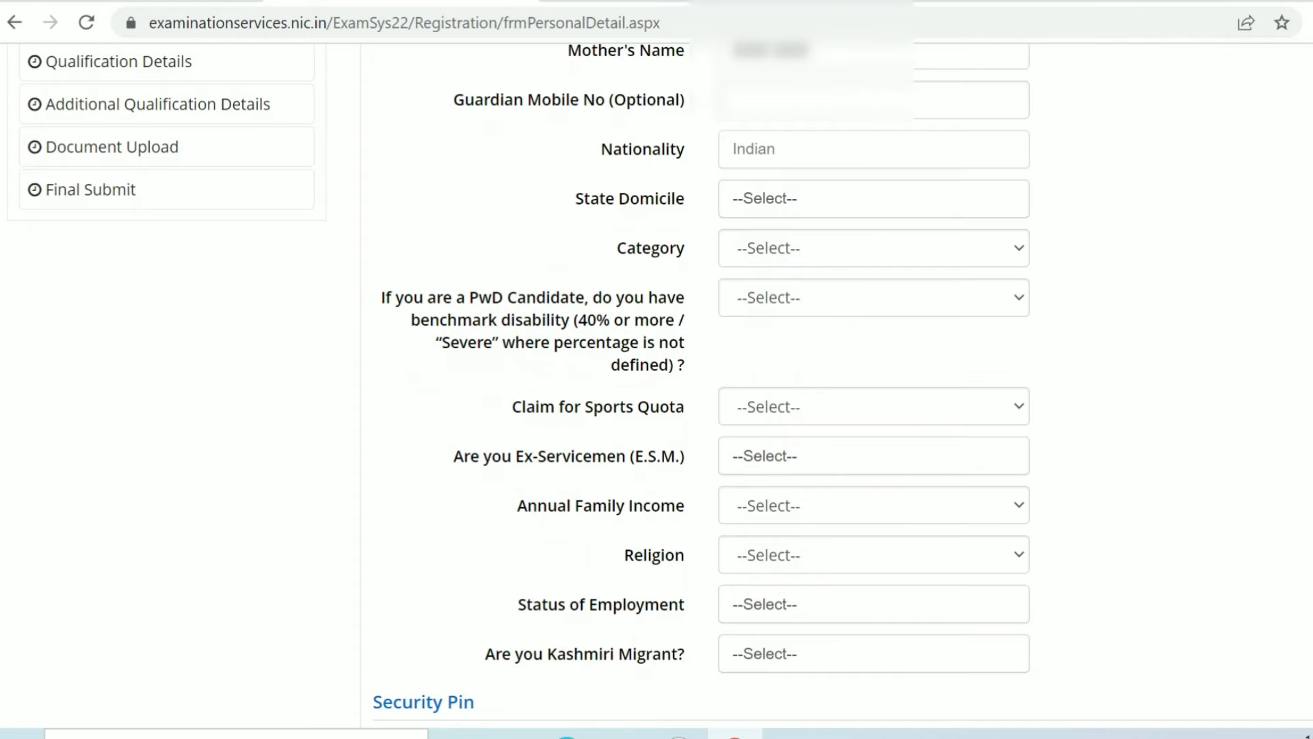
{"action": "left_click", "coordinate": [874, 199]}
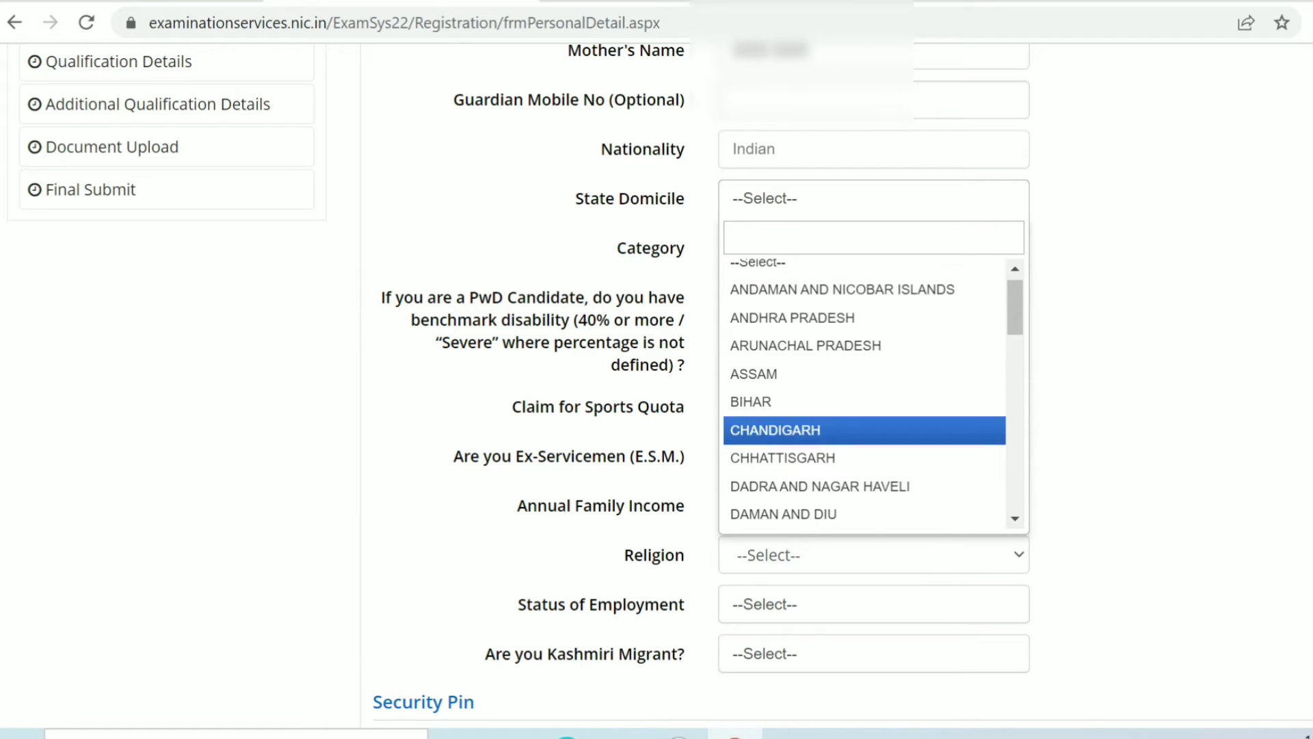
{"action": "scroll", "coordinate": [862, 389], "scroll_direction": "down", "scroll_amount": 3}
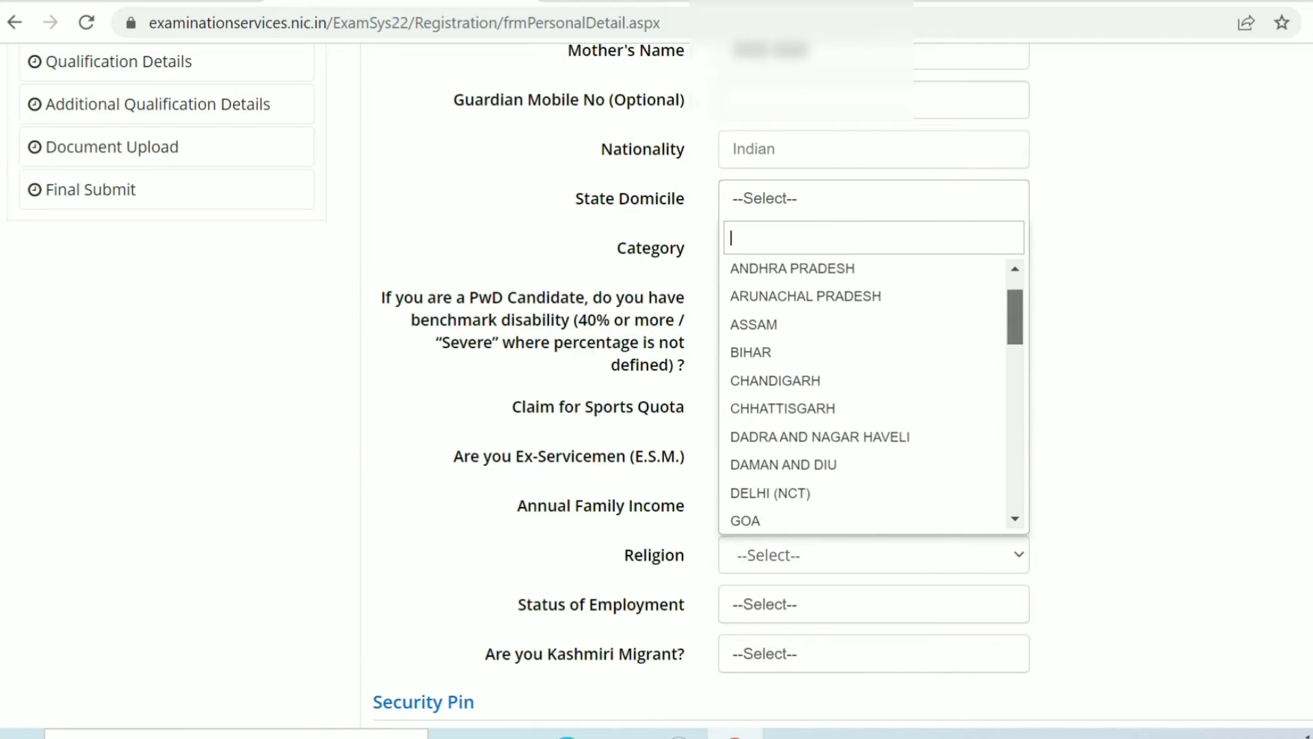
{"action": "scroll", "coordinate": [862, 390], "scroll_direction": "down", "scroll_amount": 3}
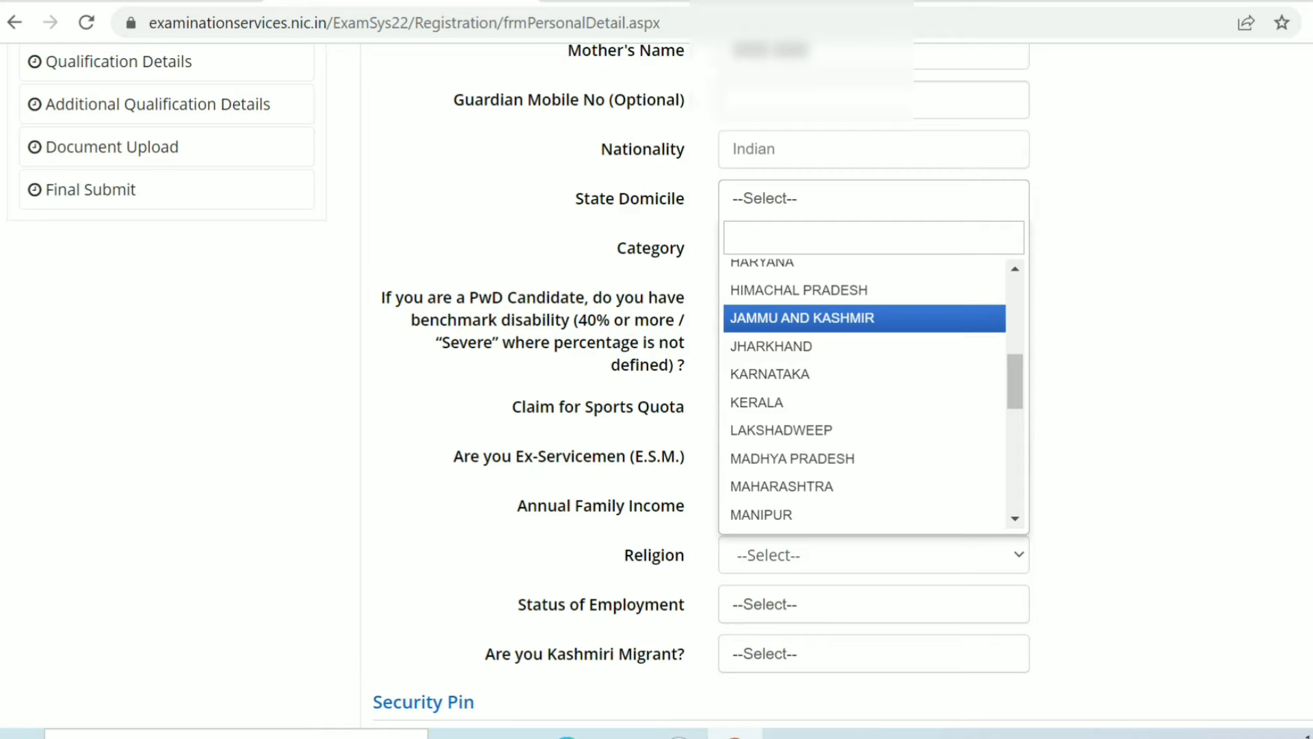
{"action": "left_click", "coordinate": [821, 318]}
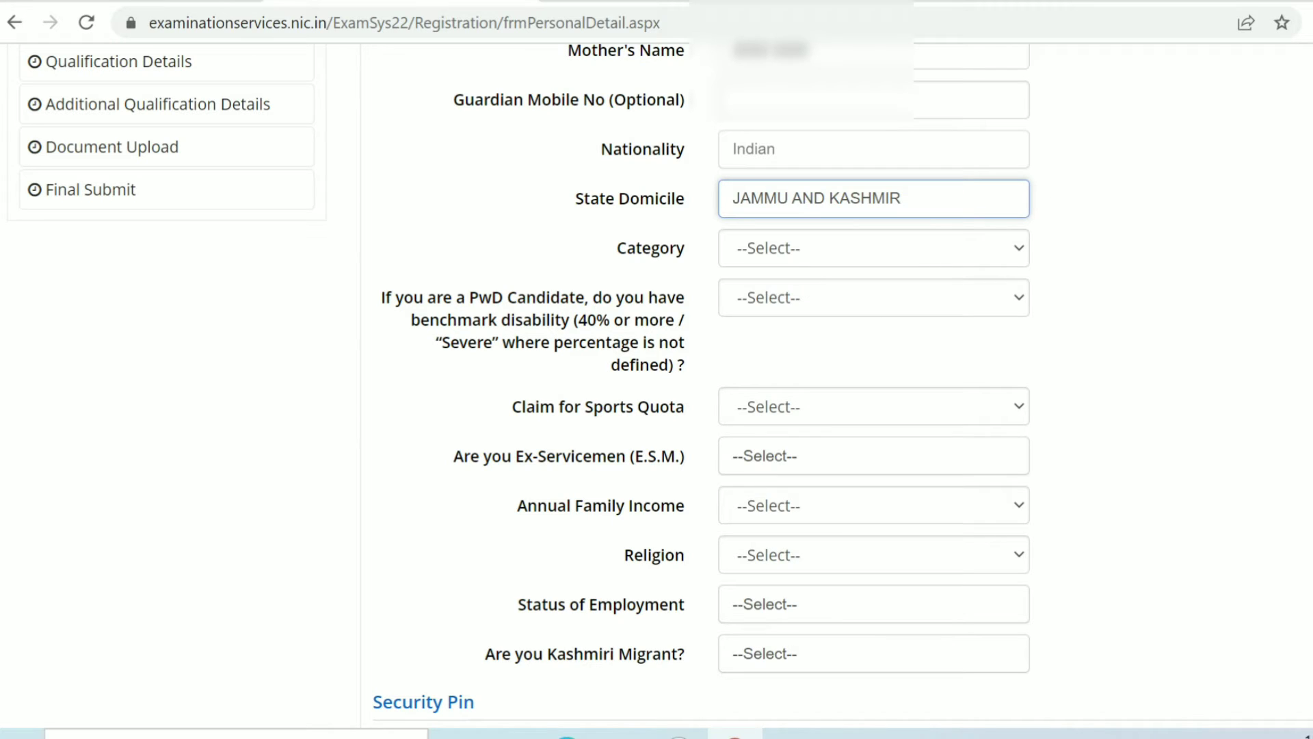
Step: Set Category to General and answer No to the PwD benchmark disability question
{"action": "left_click", "coordinate": [874, 249]}
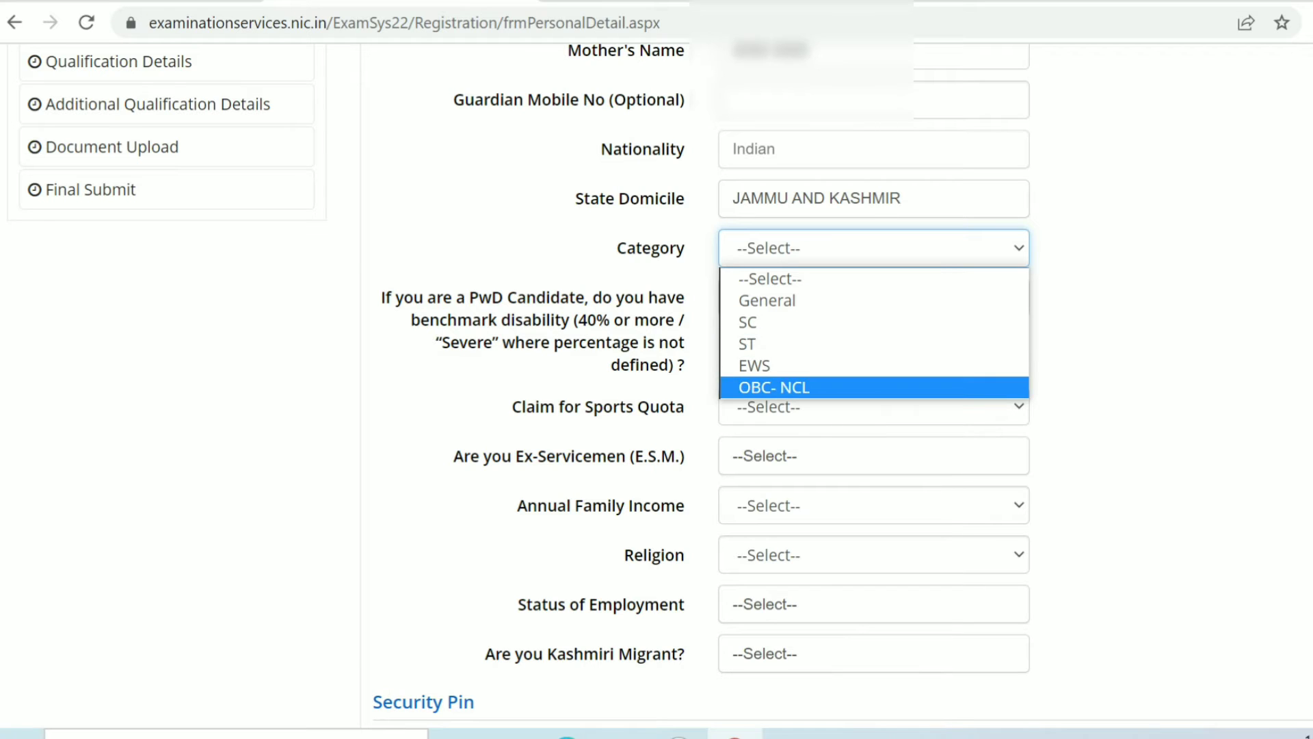
{"action": "key", "text": "Return"}
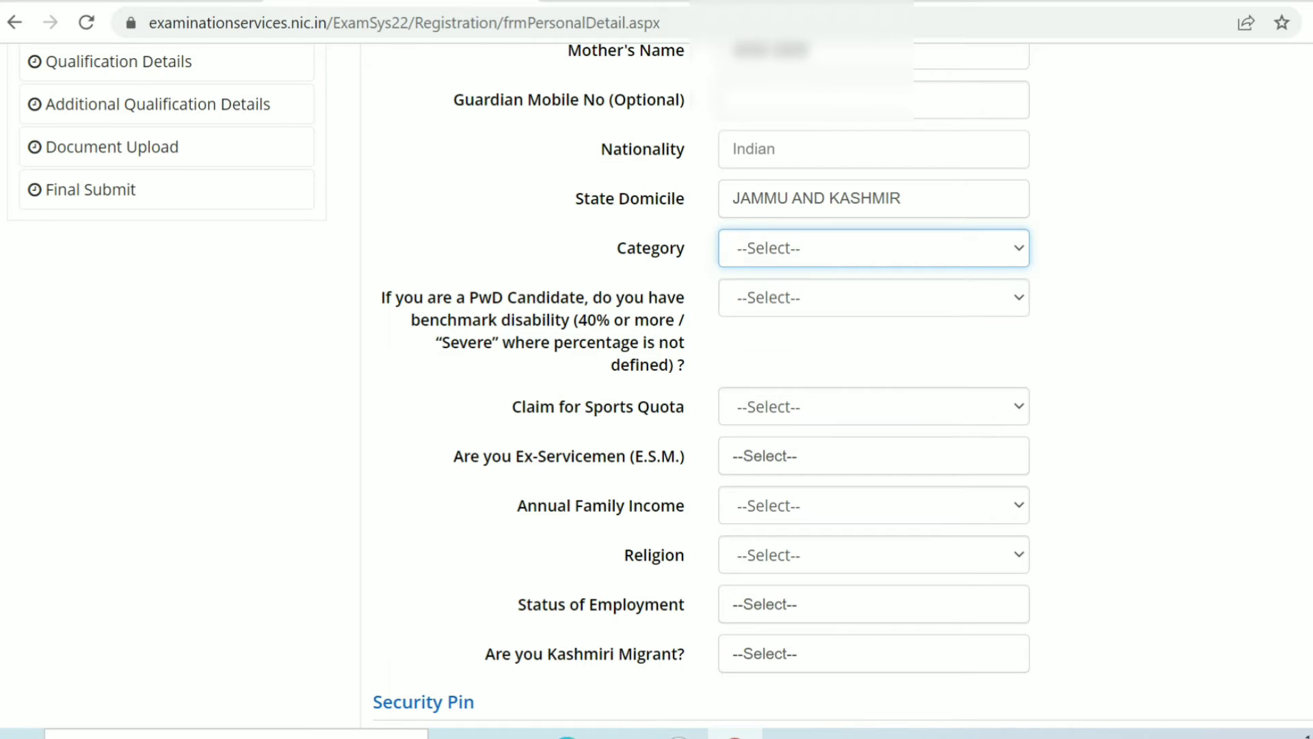
{"action": "left_click", "coordinate": [873, 298]}
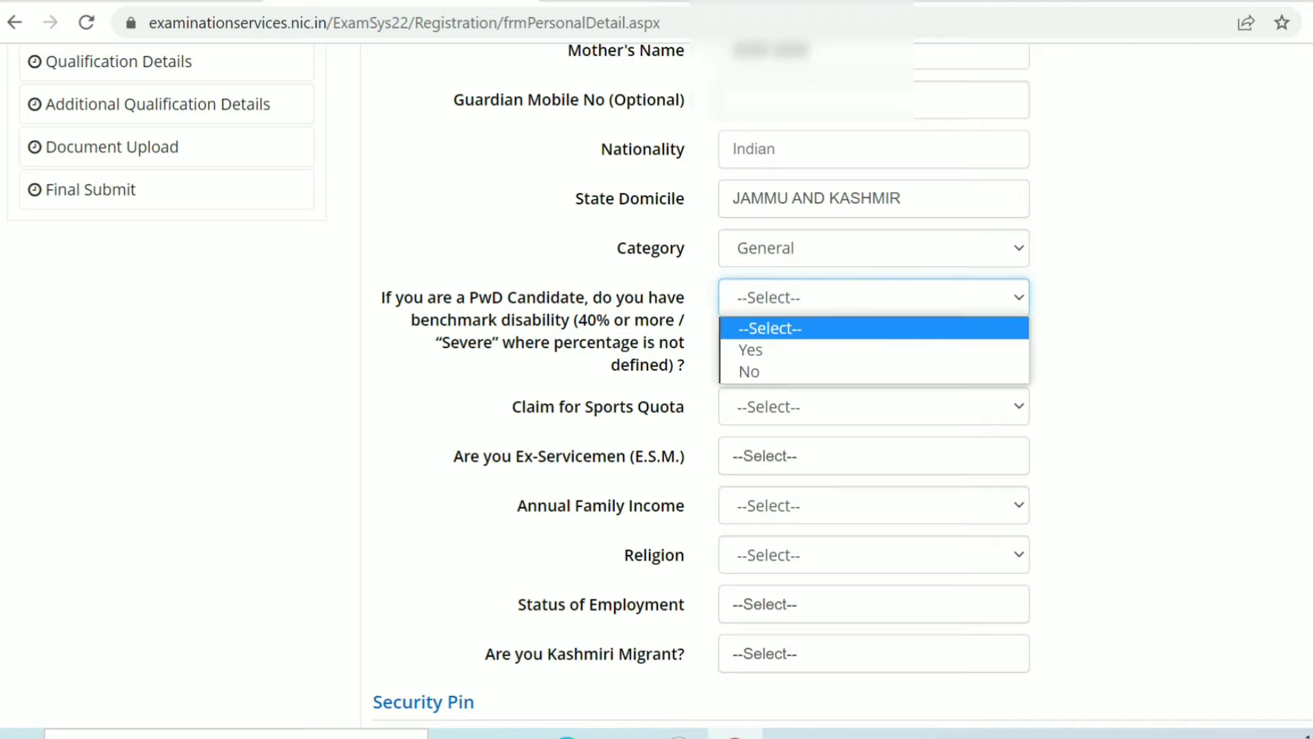
{"action": "left_click", "coordinate": [1122, 342]}
{"action": "left_click", "coordinate": [874, 298]}
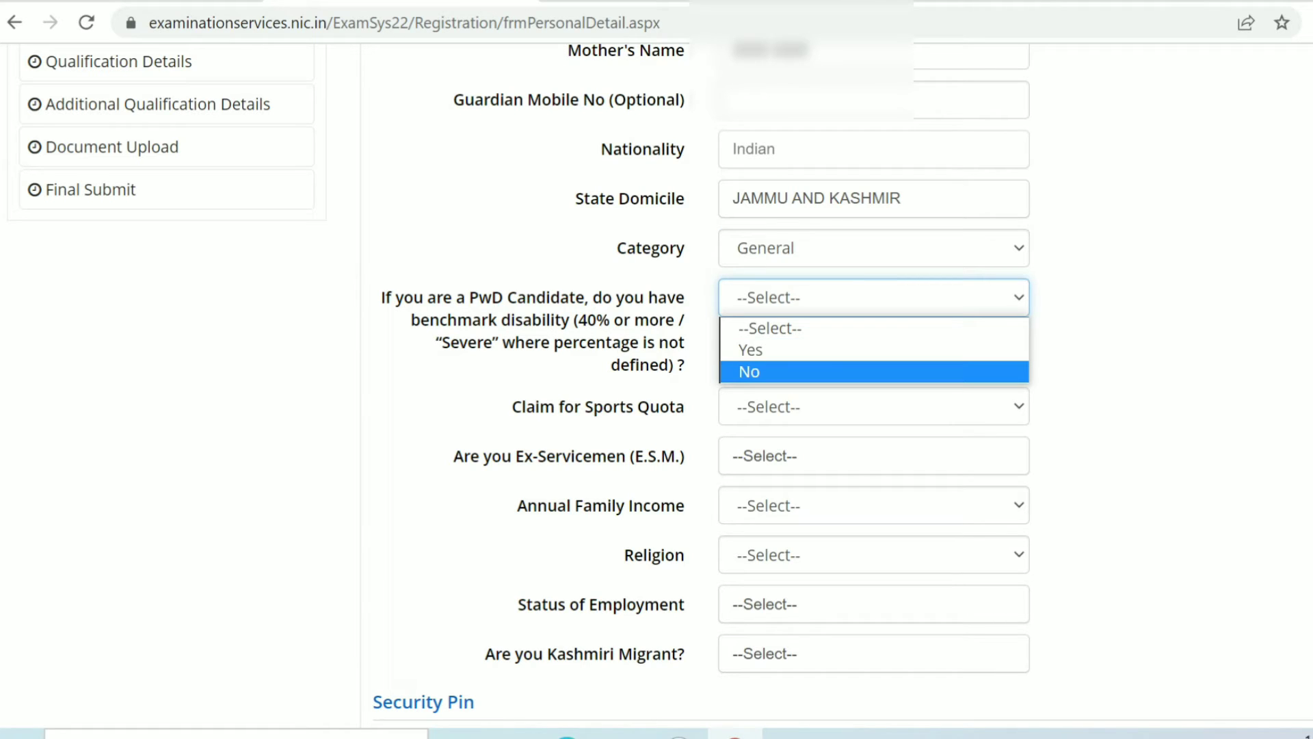
{"action": "left_click", "coordinate": [874, 372]}
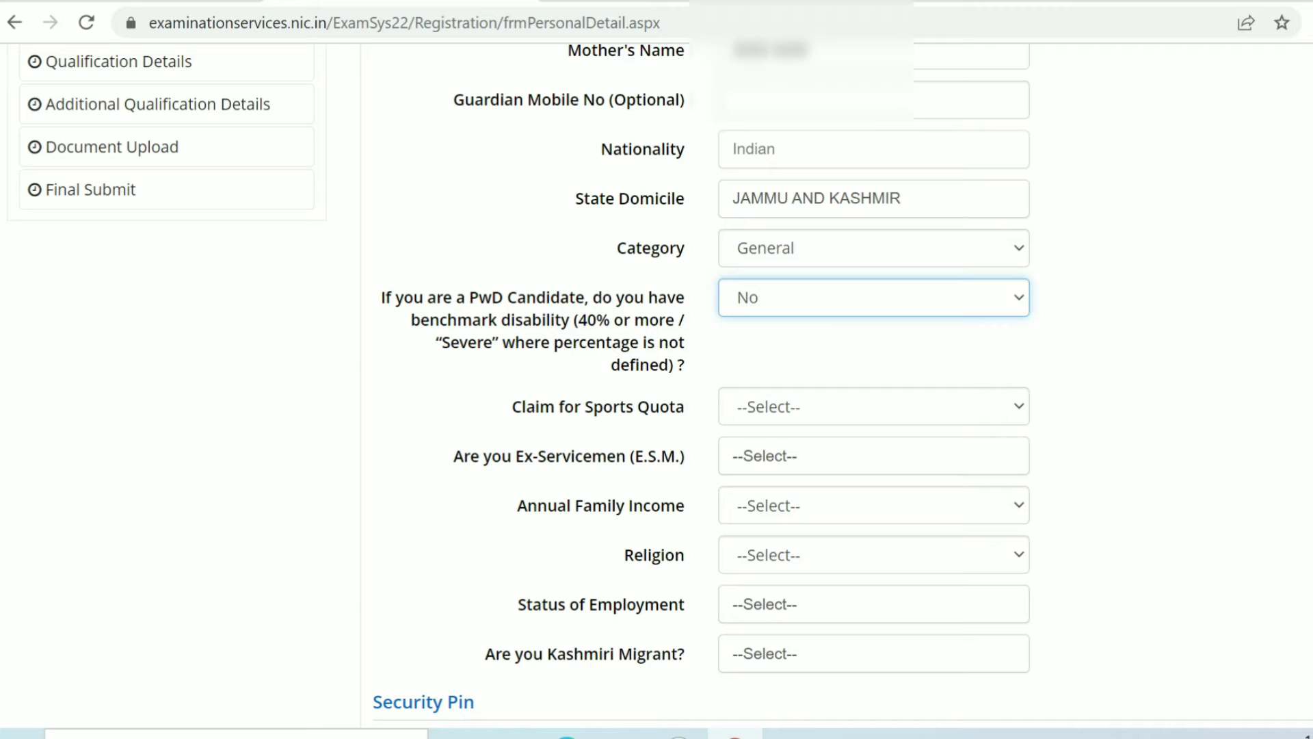
Step: Answer No for both the Sports Quota claim and the Ex-Servicemen question
{"action": "left_click", "coordinate": [873, 406]}
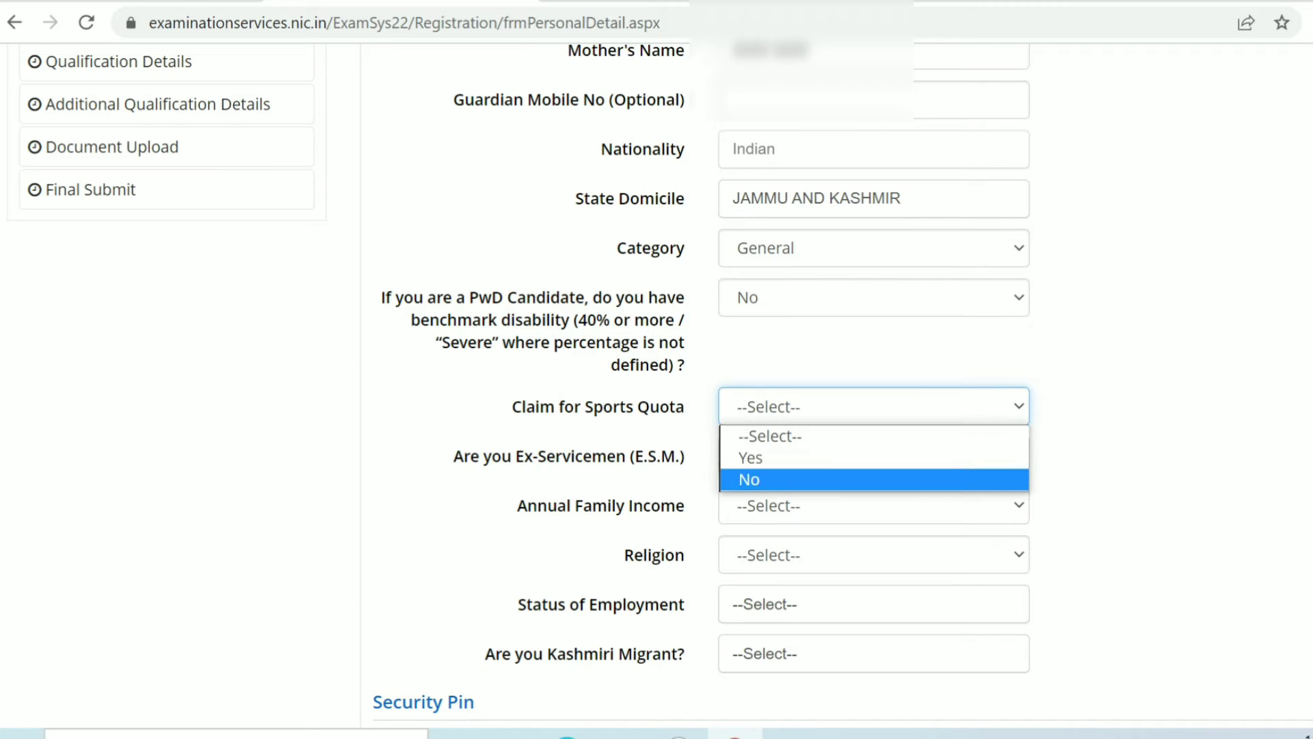
{"action": "left_click", "coordinate": [874, 480]}
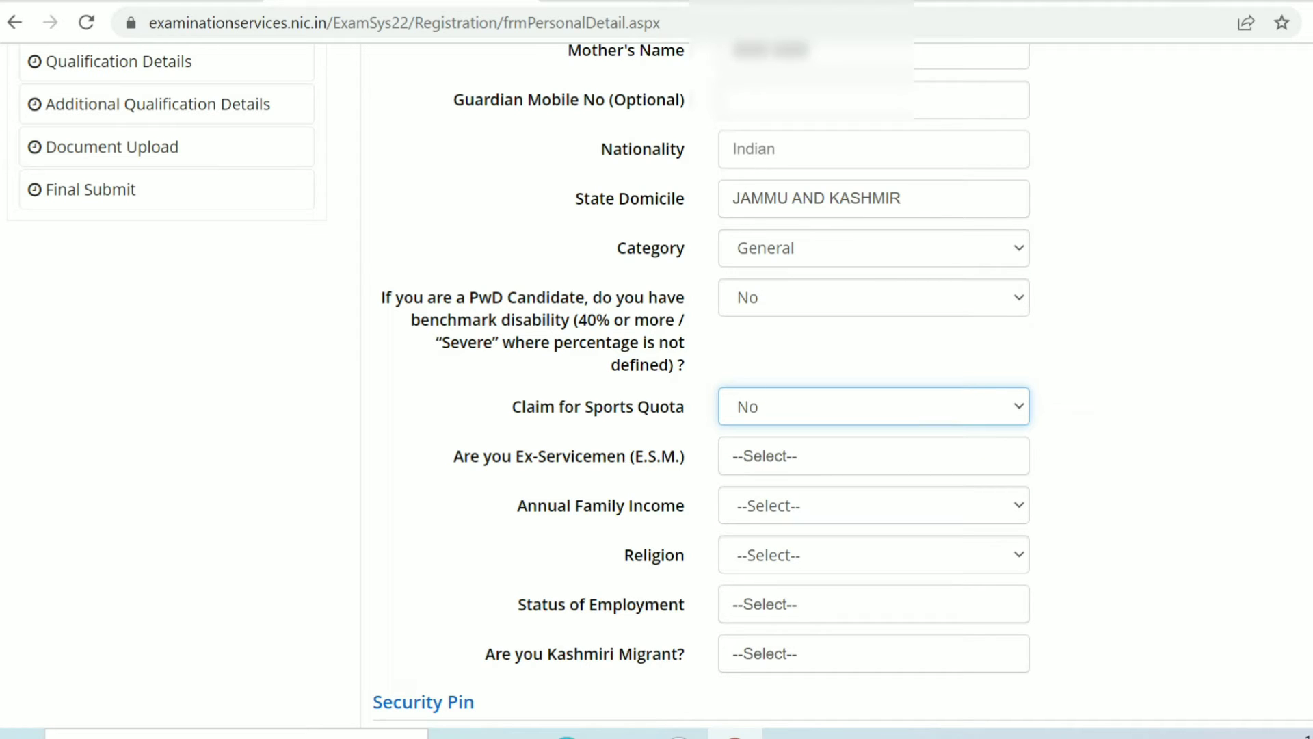
{"action": "left_click", "coordinate": [874, 456]}
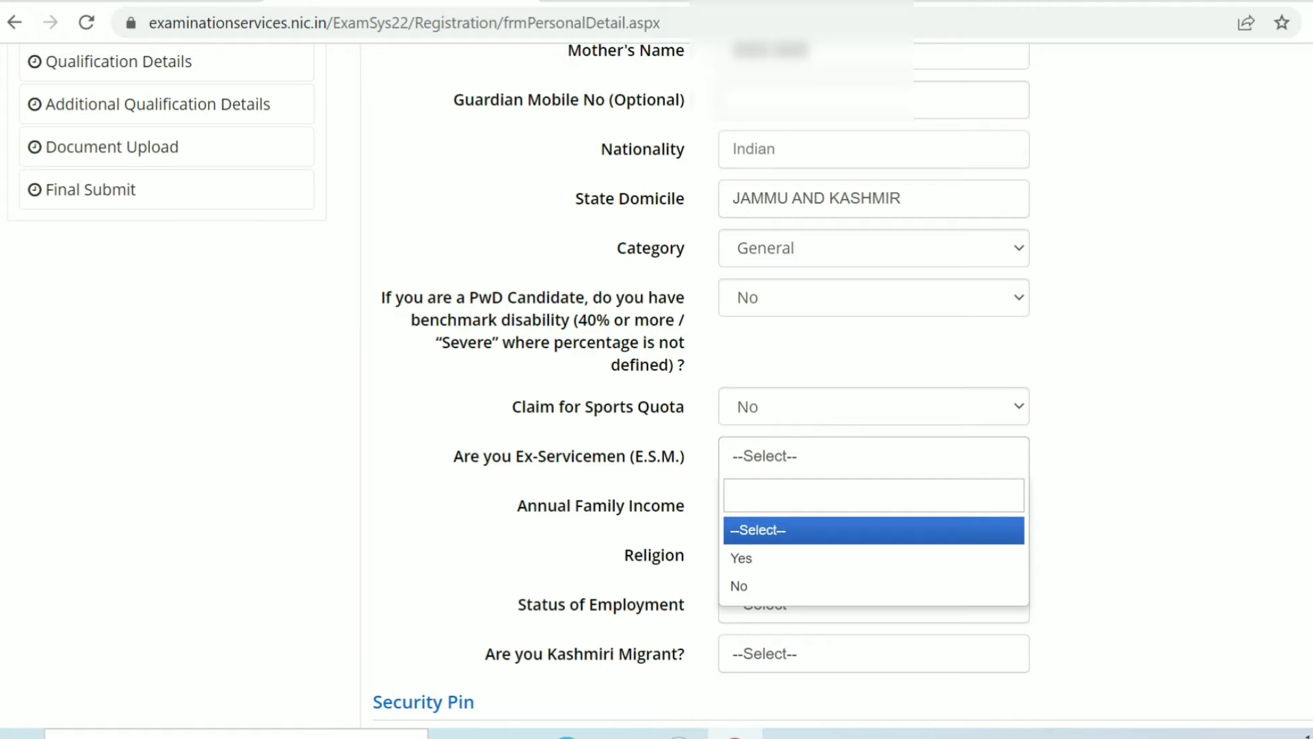
{"action": "left_click", "coordinate": [873, 586]}
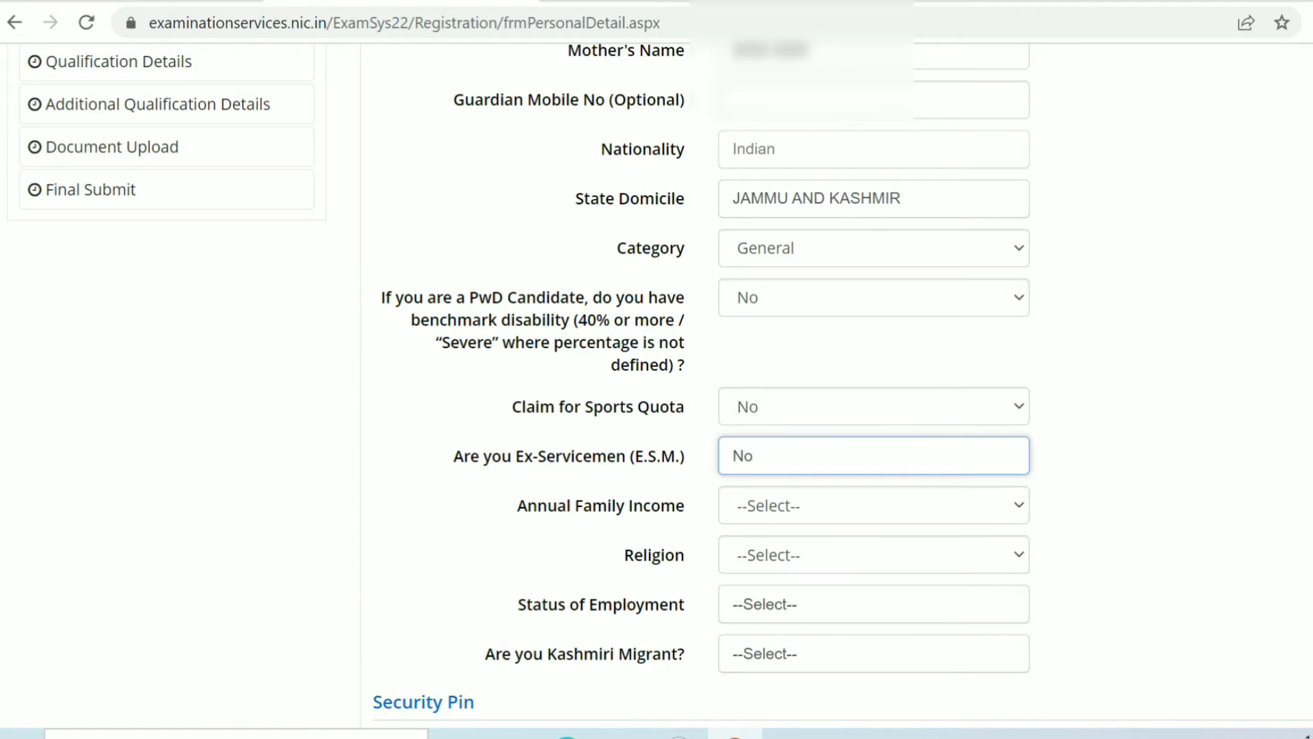
Step: Set Annual Family Income to UPTO 100000 and Religion to Muslim
{"action": "left_click", "coordinate": [874, 506]}
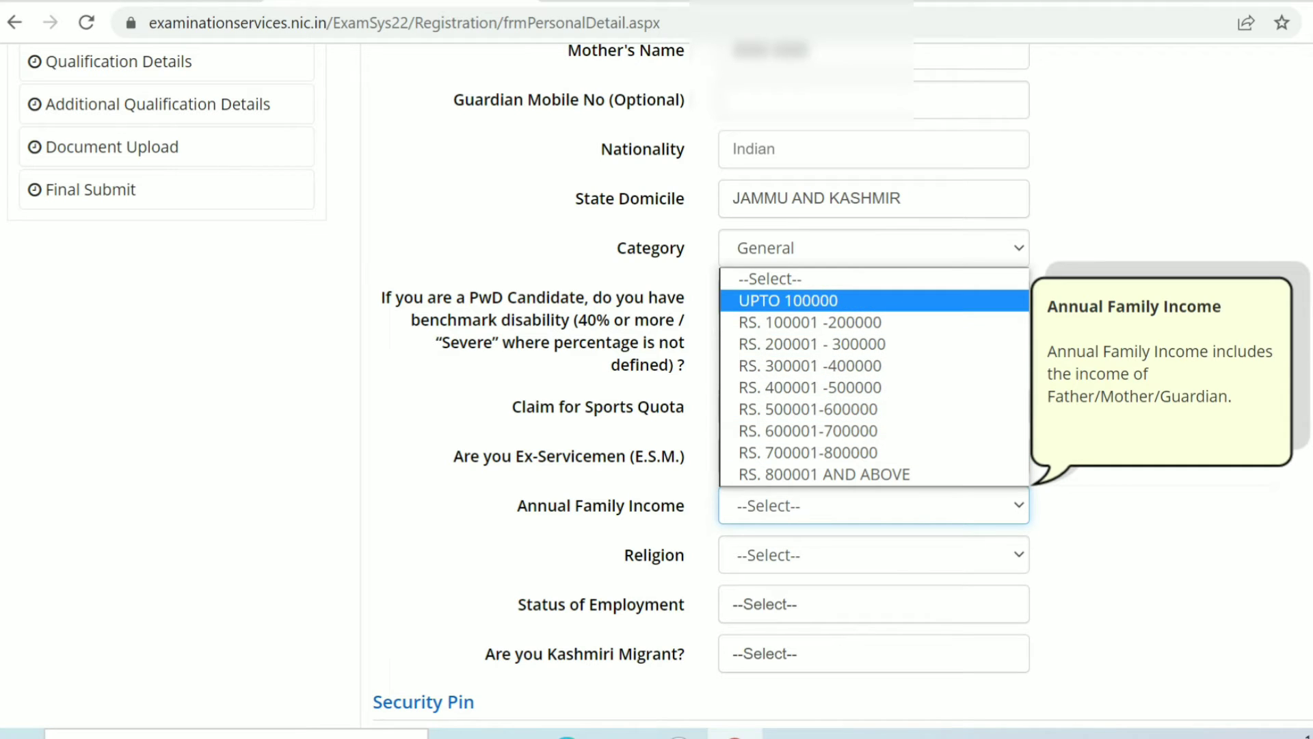
{"action": "left_click", "coordinate": [788, 301]}
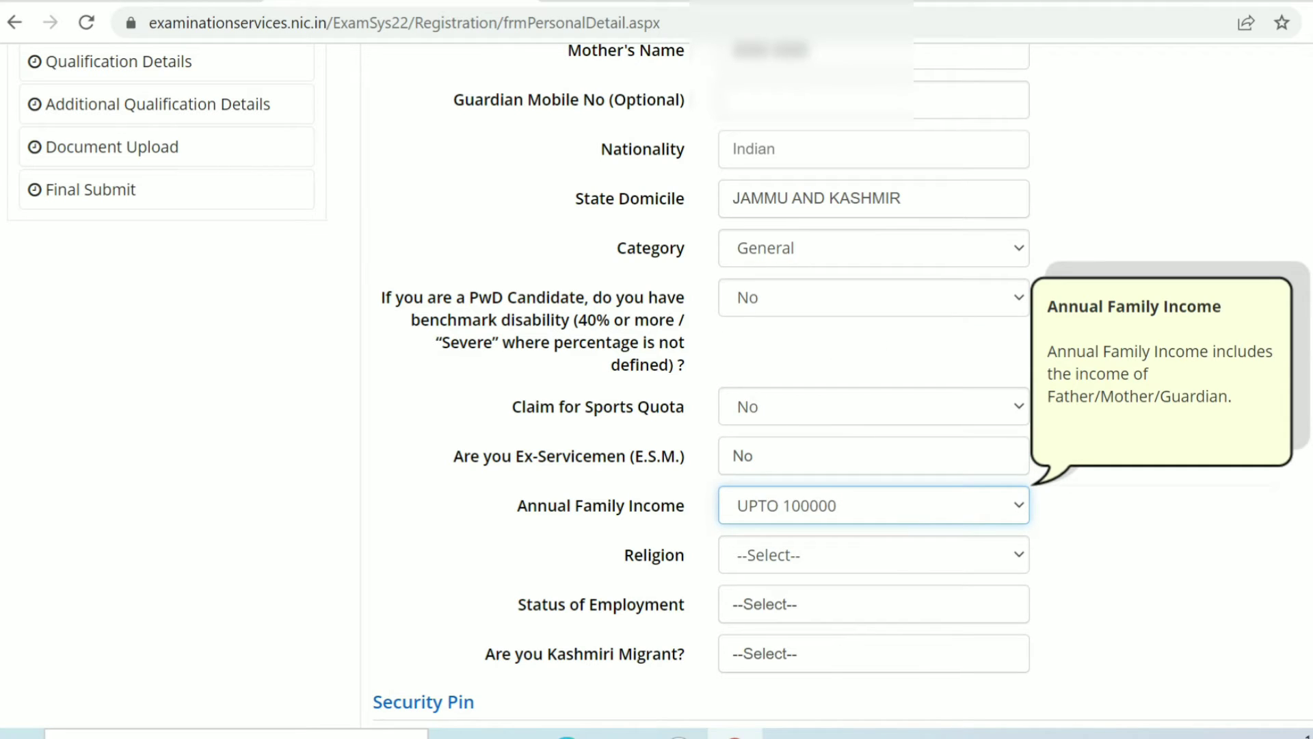
{"action": "left_click", "coordinate": [873, 555]}
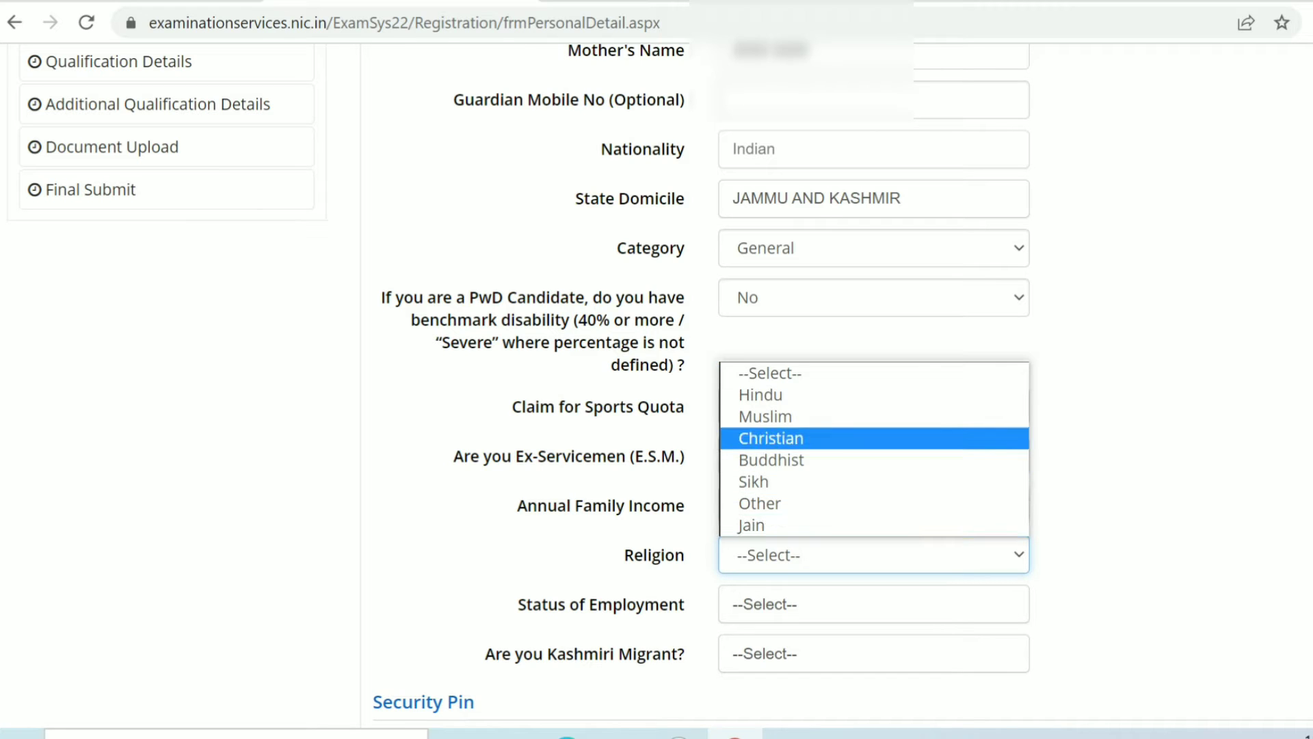
{"action": "left_click", "coordinate": [766, 417]}
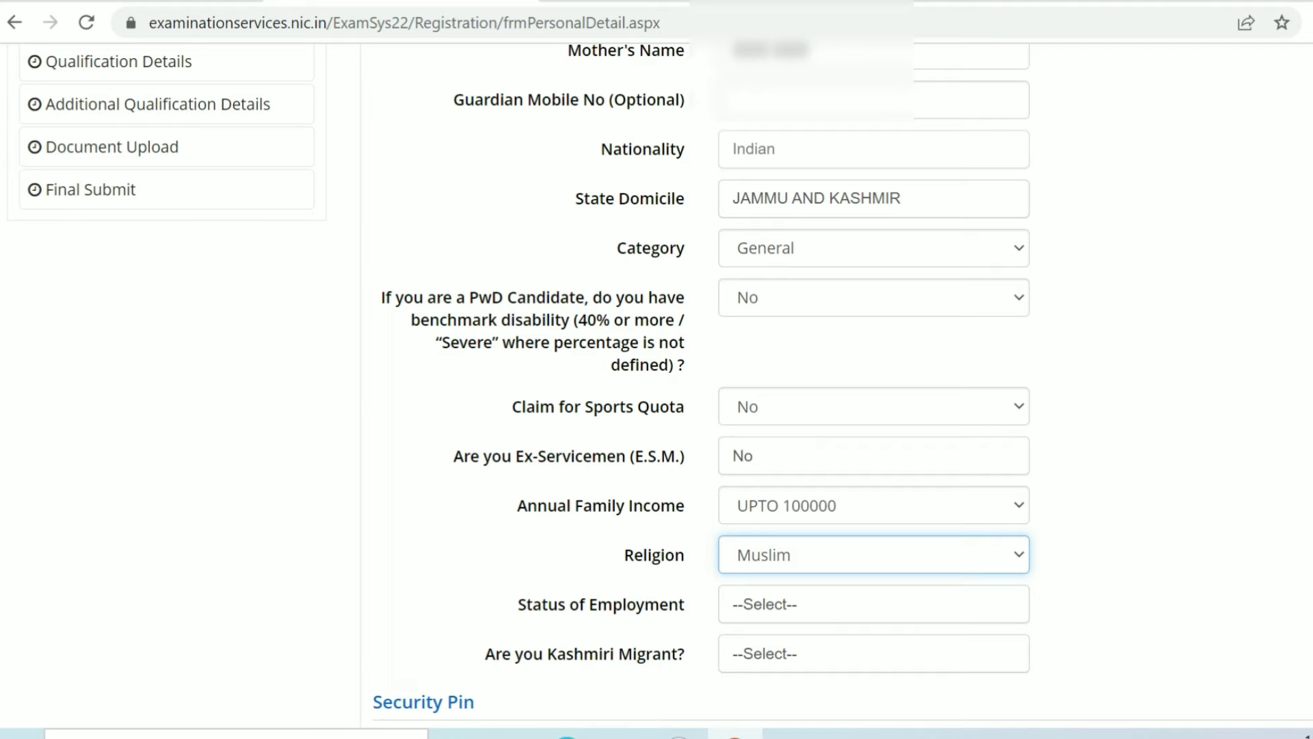
Step: Set Status of Employment to Un-Employed
{"action": "left_click", "coordinate": [874, 604]}
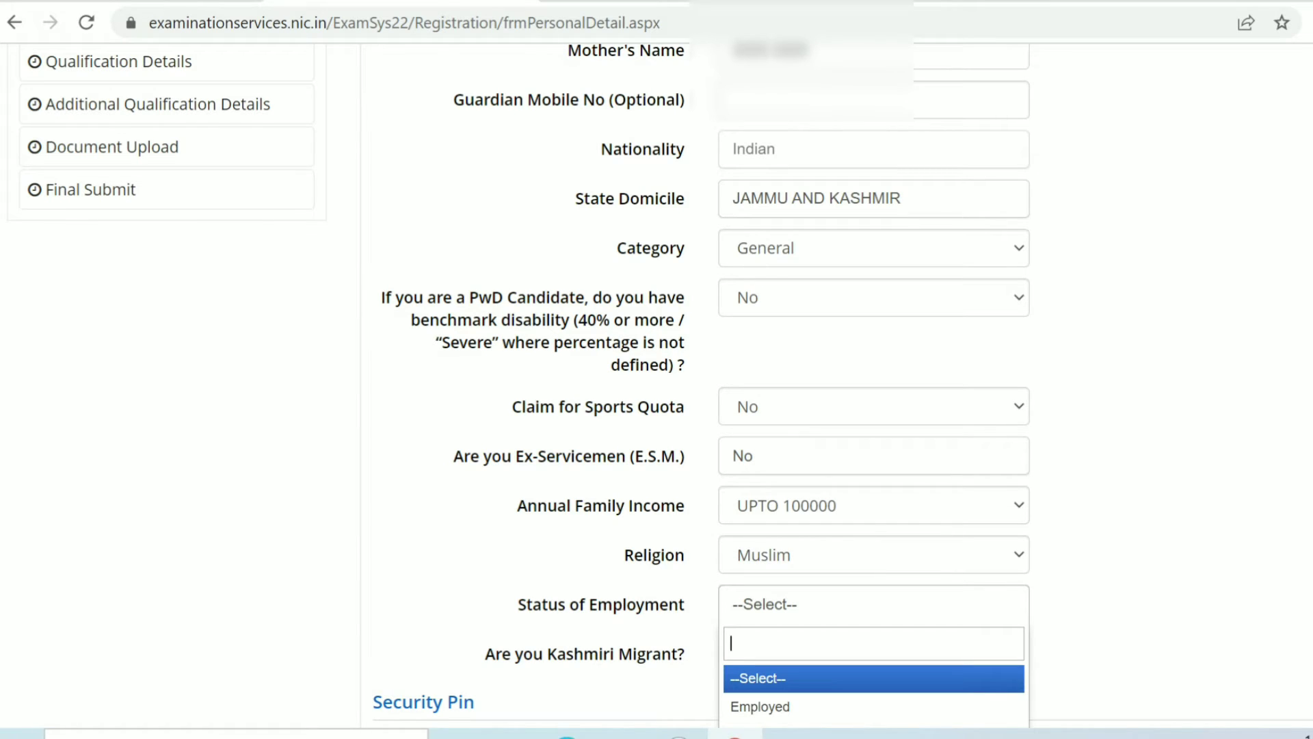
{"action": "scroll", "coordinate": [873, 604], "scroll_direction": "down", "scroll_amount": 3}
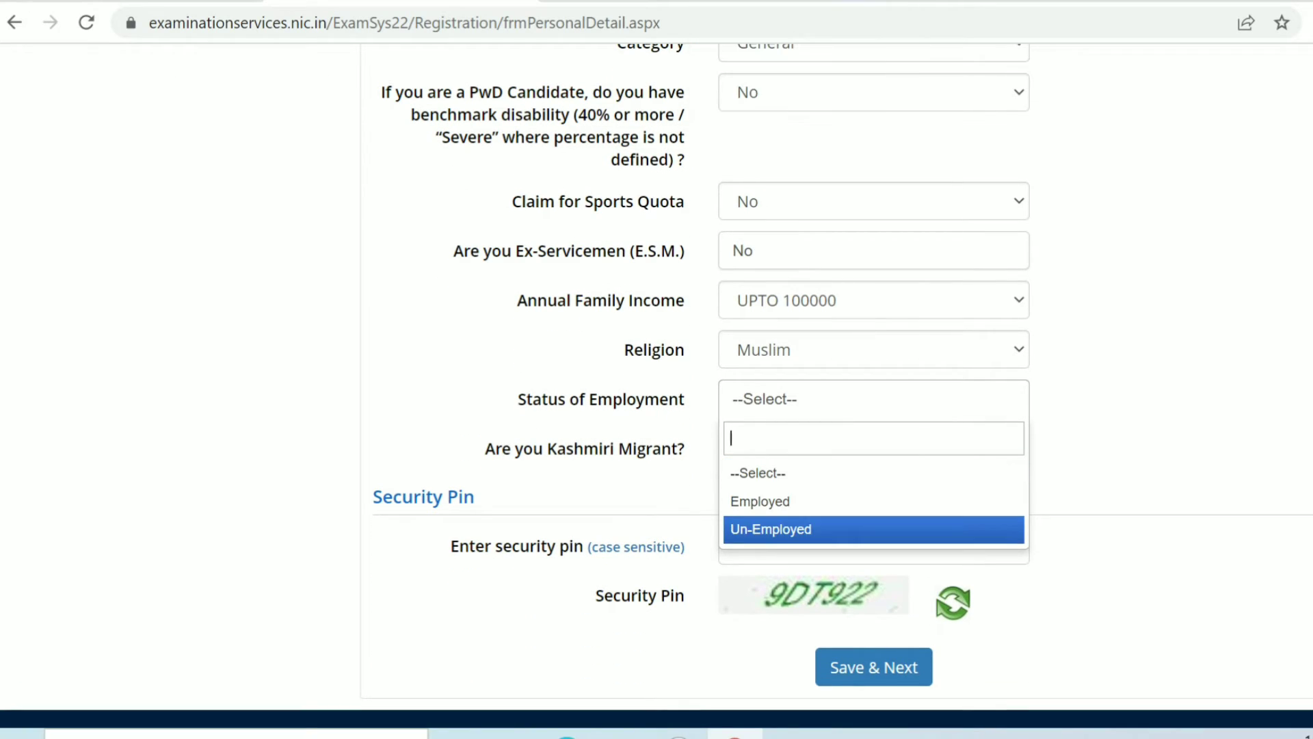
{"action": "left_click", "coordinate": [874, 529]}
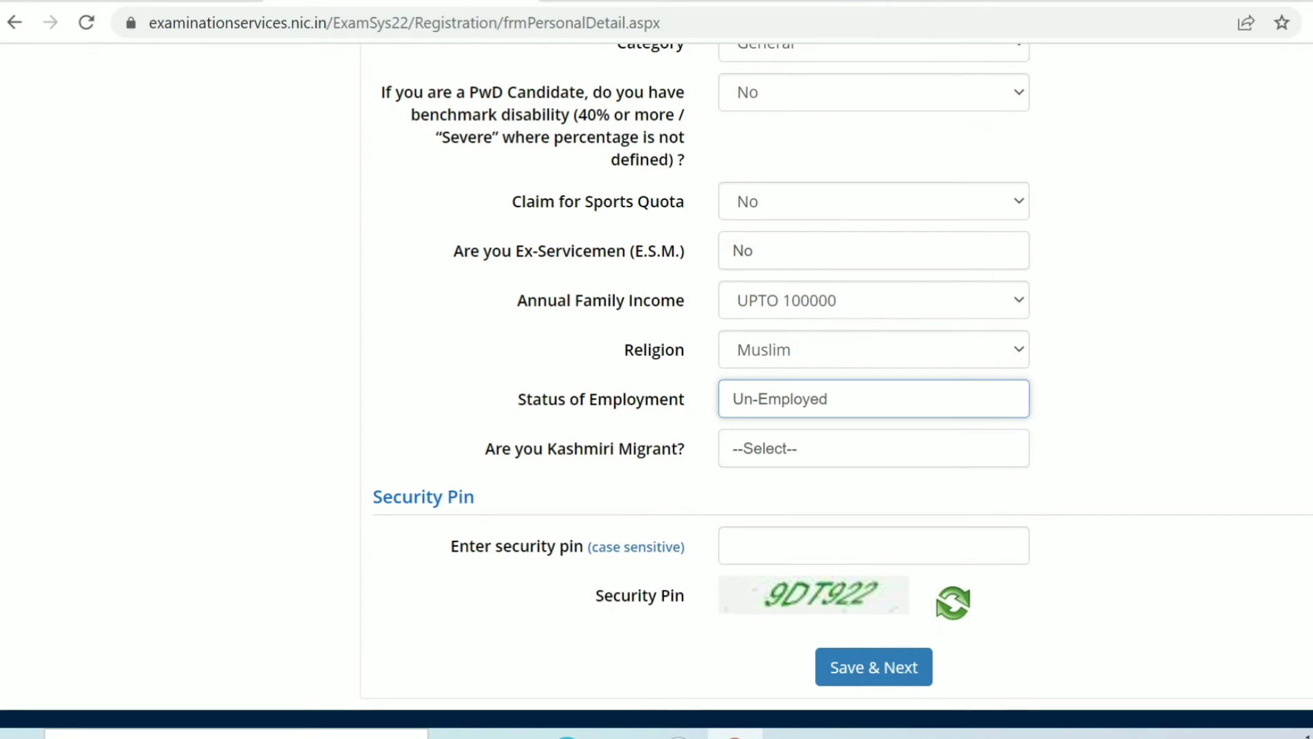
Step: Answer No to the Kashmiri Migrant question
{"action": "left_click", "coordinate": [873, 448]}
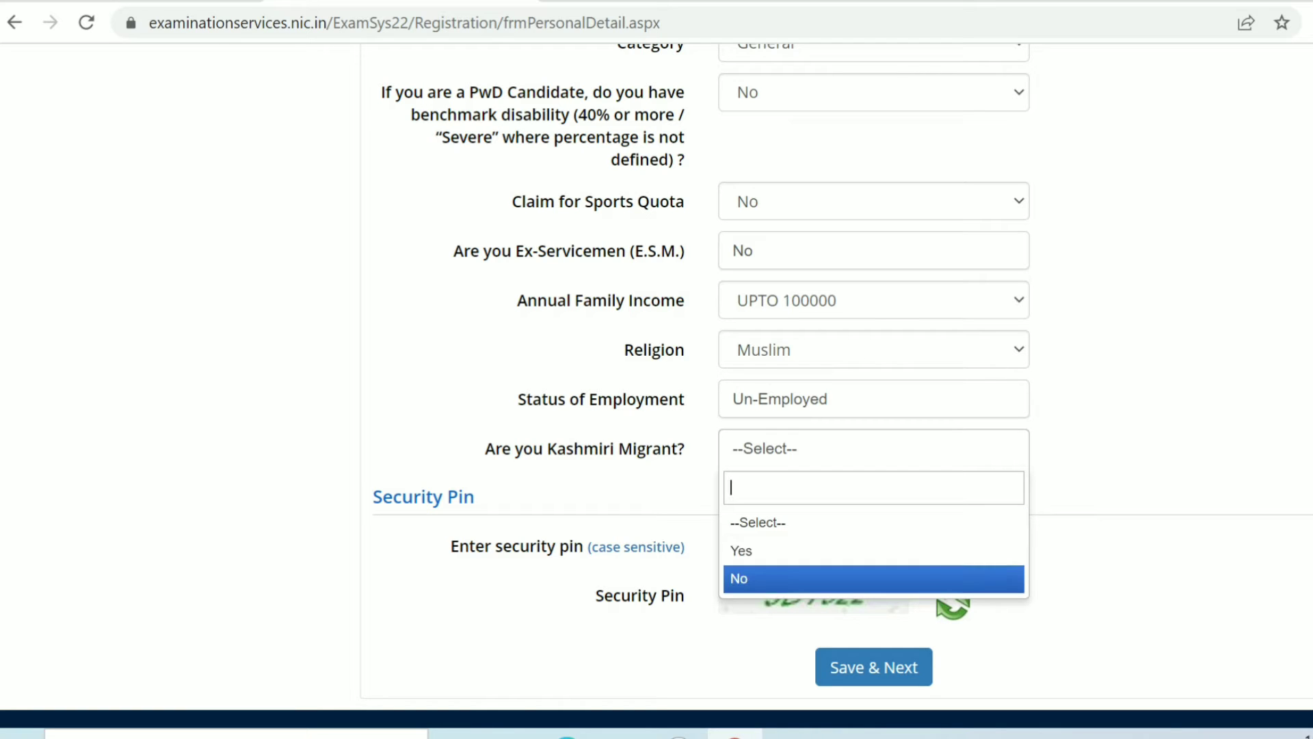
{"action": "key", "text": "Down"}
{"action": "key", "text": "Down"}
{"action": "key", "text": "Return"}
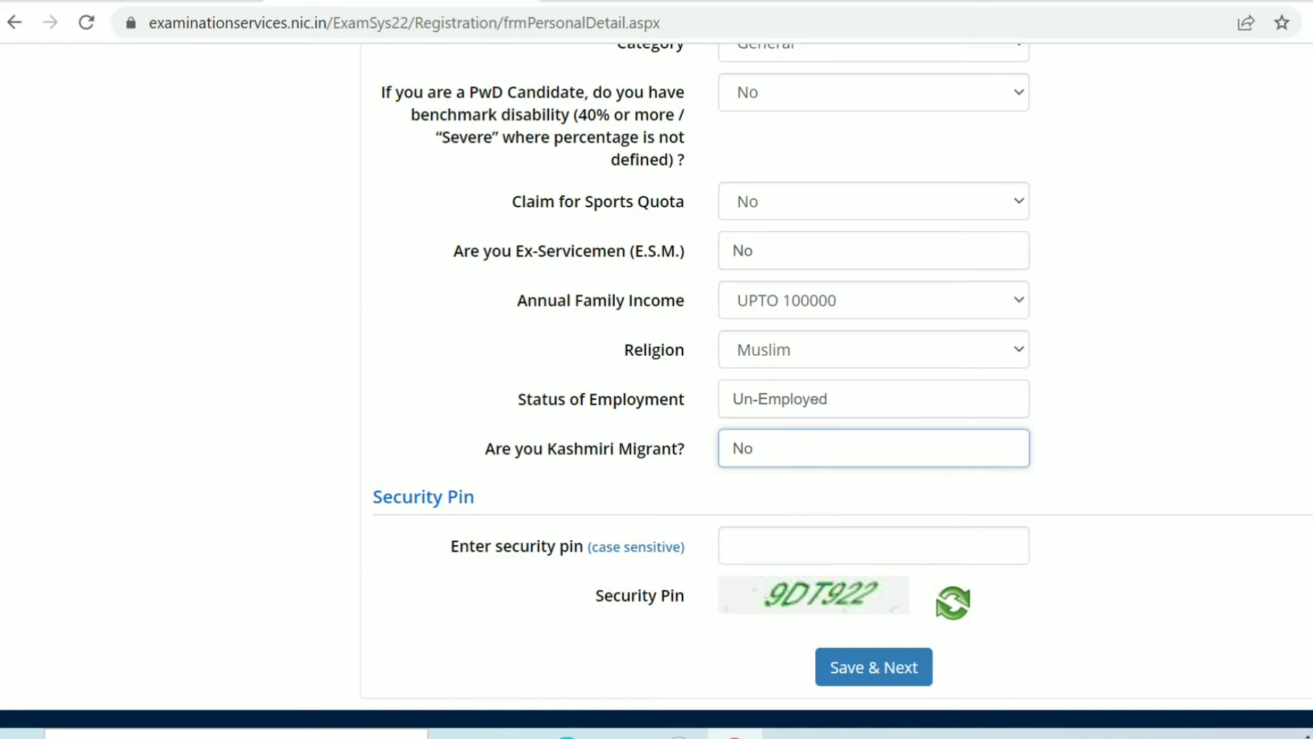
Step: Enter the displayed security pin and save the Personal Detail page to continue
{"action": "left_click", "coordinate": [873, 546]}
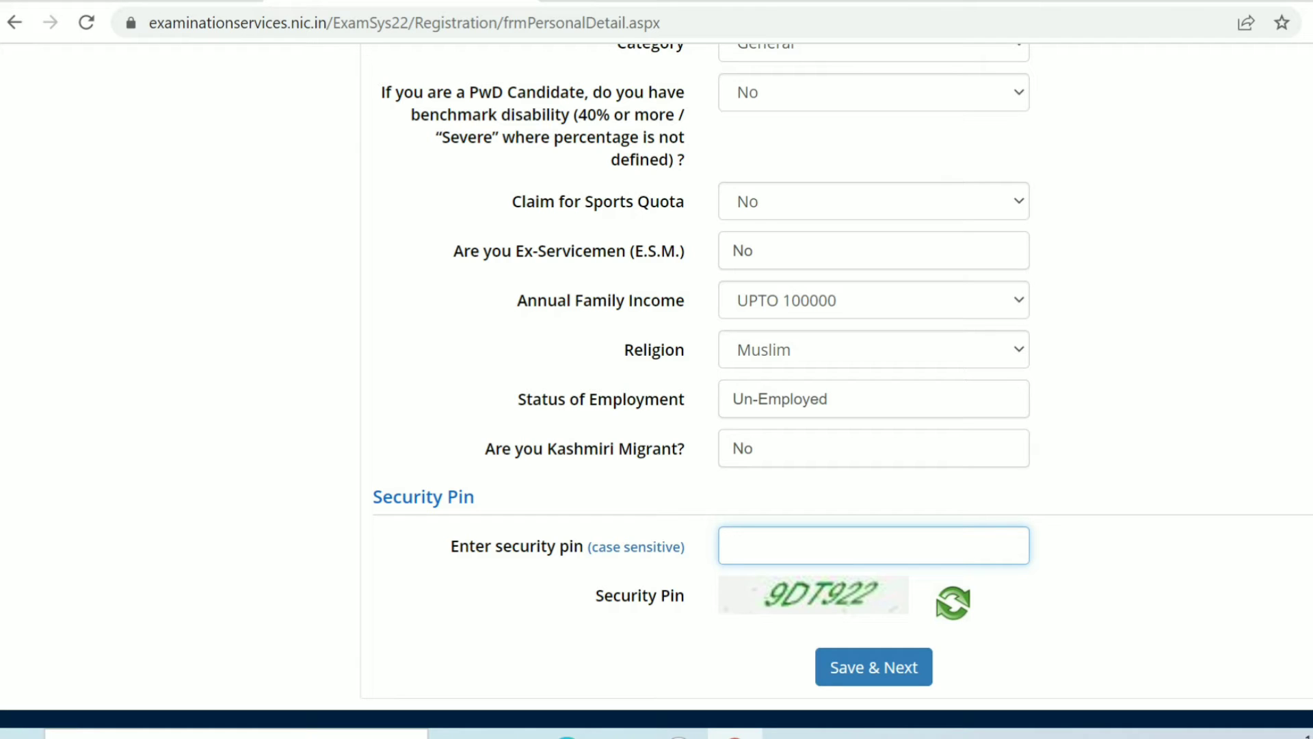
{"action": "type", "text": "9DT"}
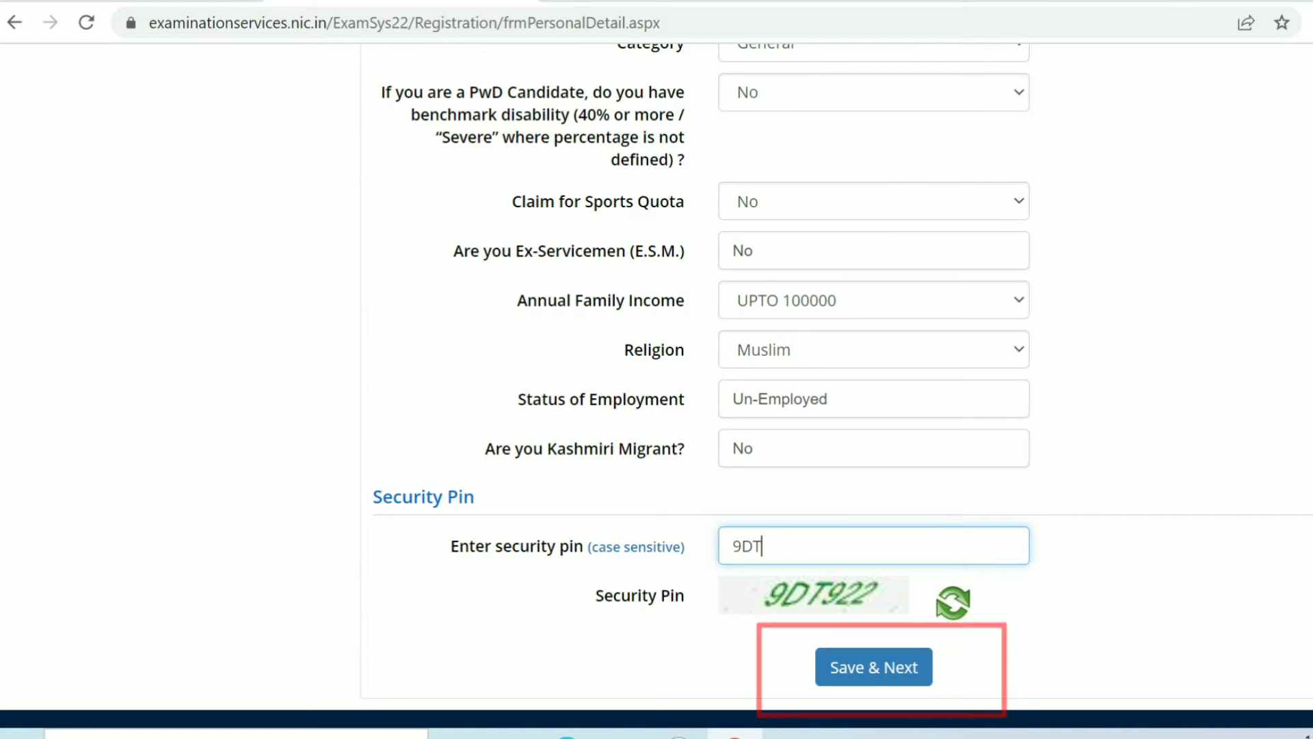
{"action": "type", "text": "922"}
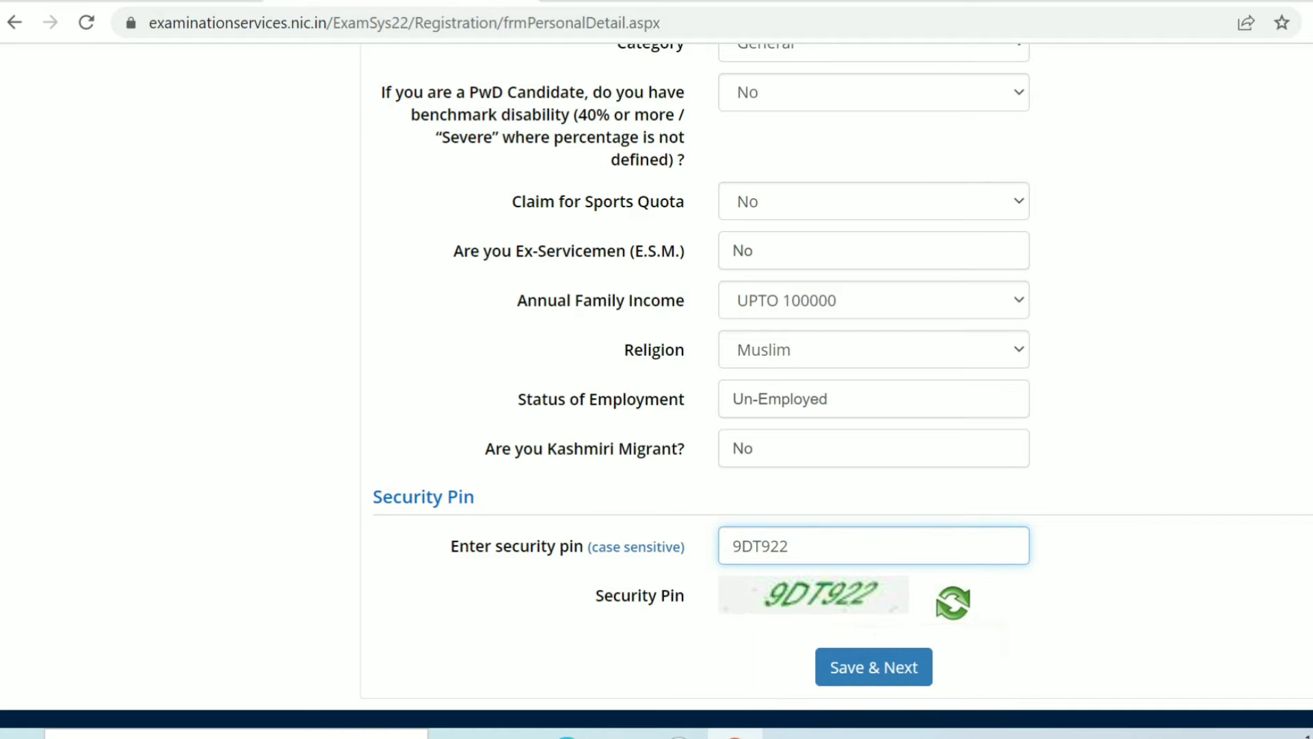
{"action": "left_click", "coordinate": [874, 667]}
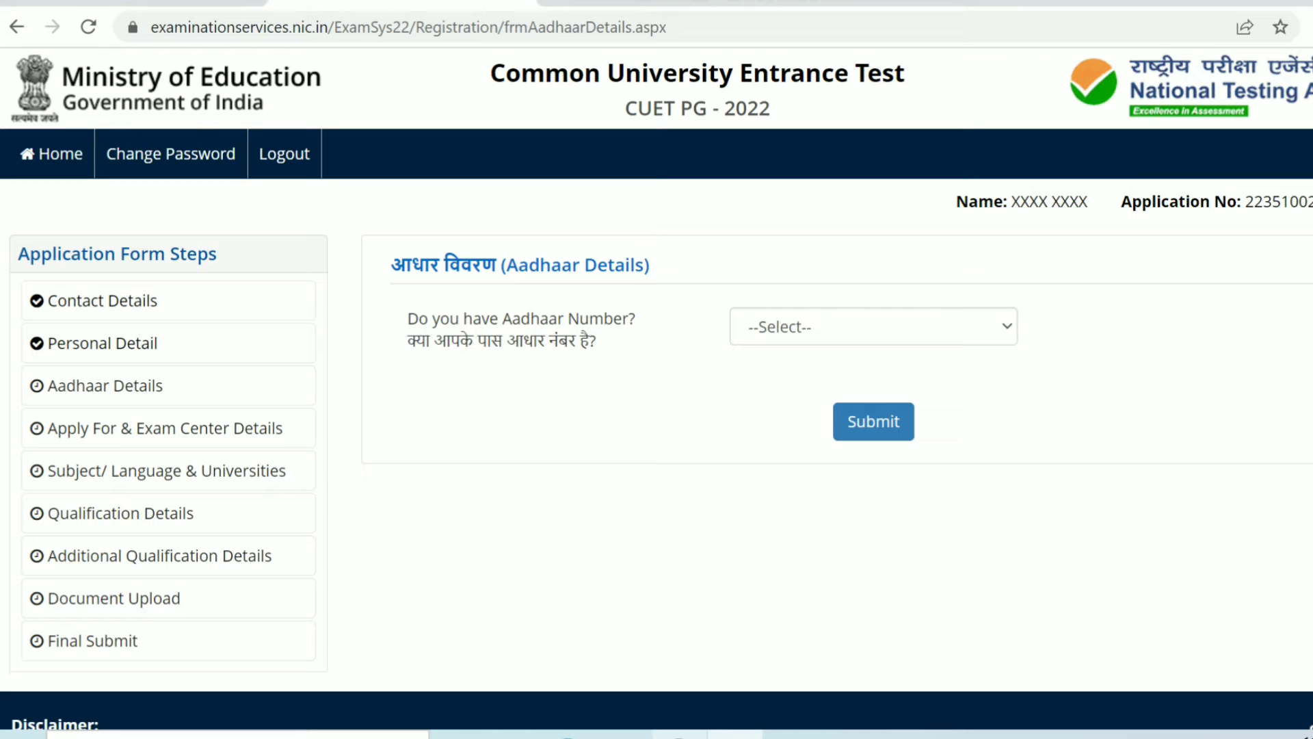
Step: Answer Yes to having an Aadhaar Number, then choose the option of not being willing to share the Aadhaar Number
{"action": "left_click", "coordinate": [874, 326]}
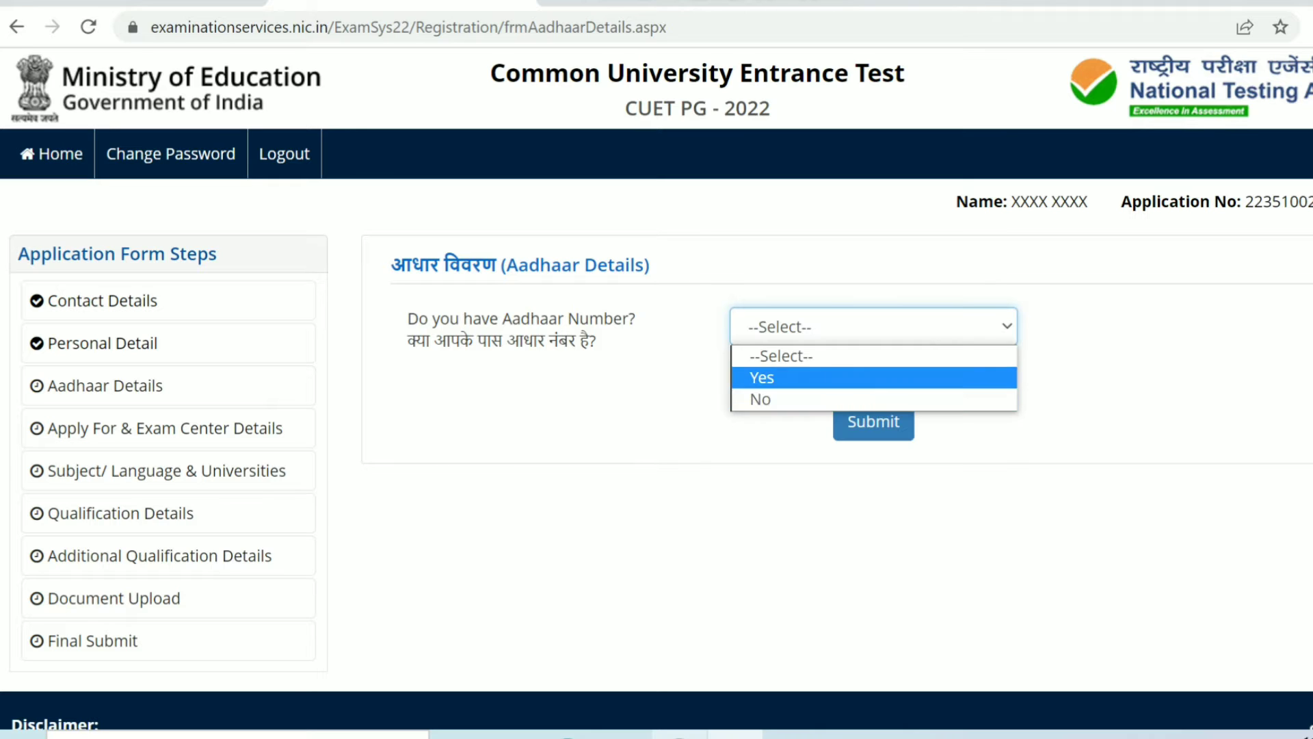
{"action": "key", "text": "Return"}
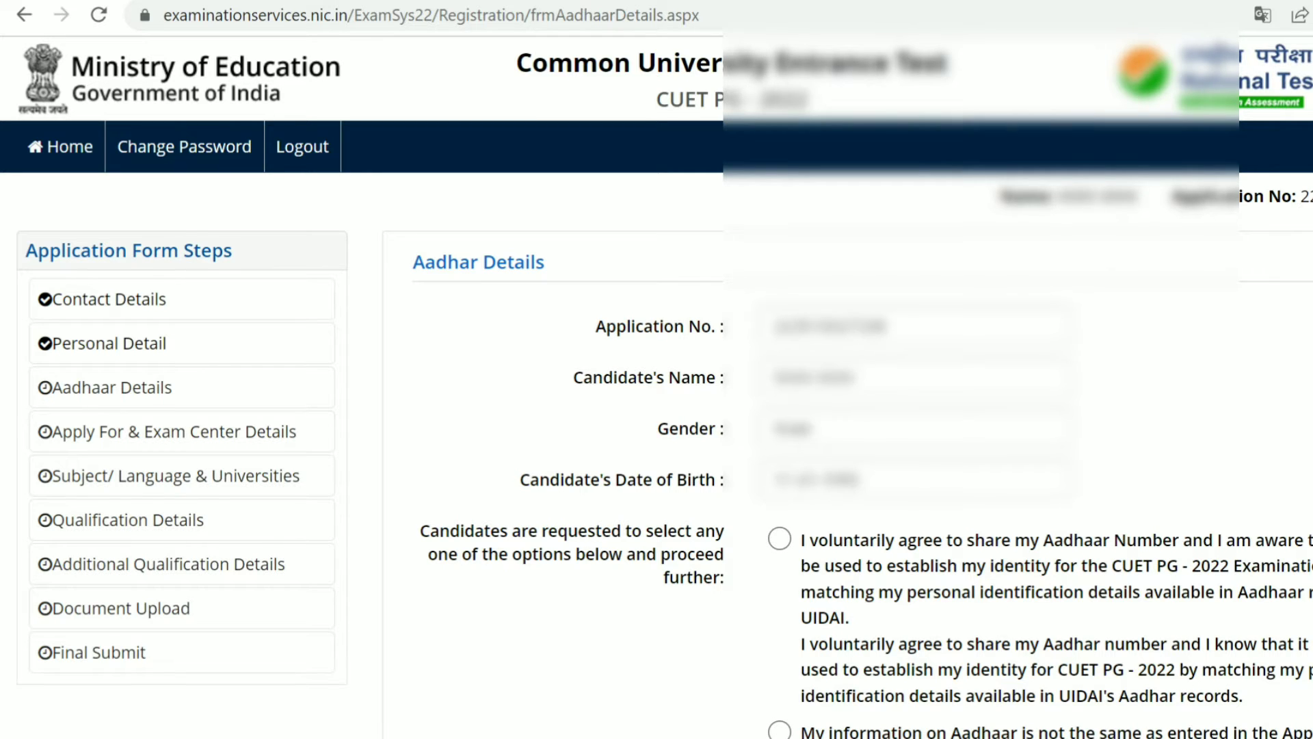
{"action": "scroll", "coordinate": [657, 410], "scroll_direction": "down", "scroll_amount": 2}
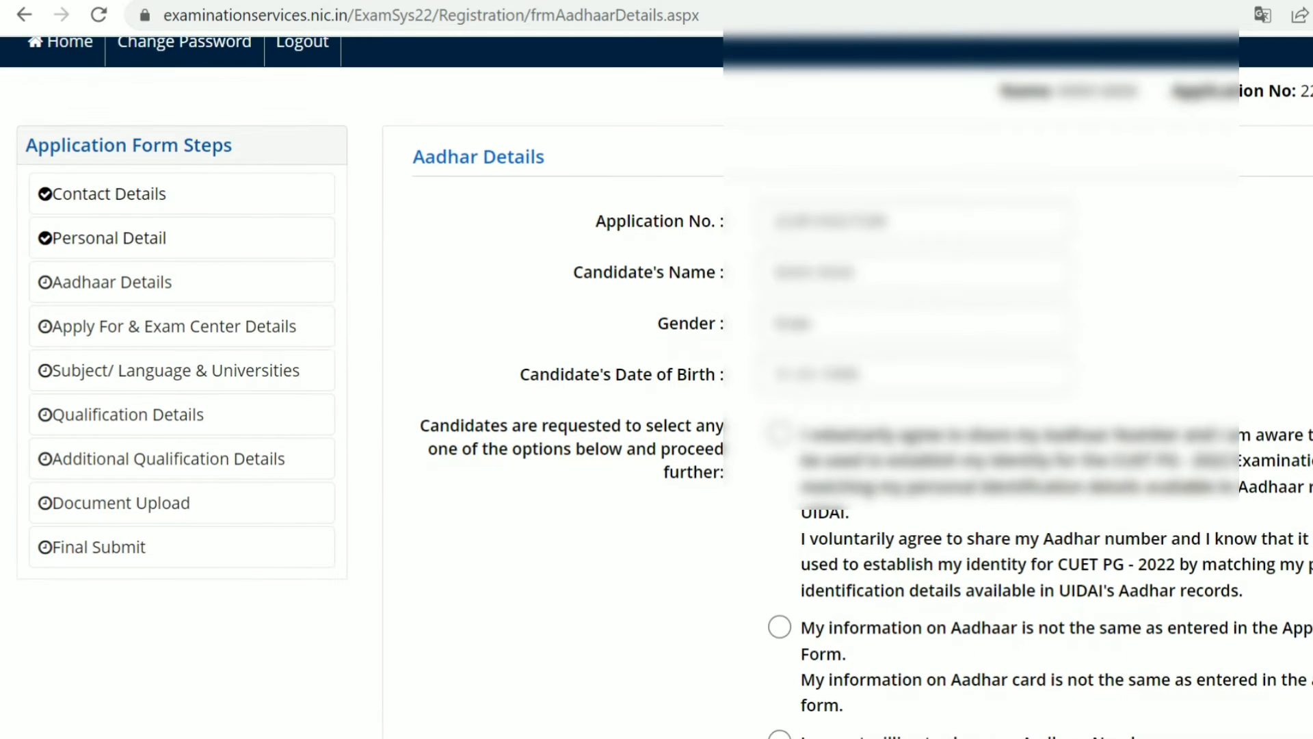
{"action": "scroll", "coordinate": [657, 410], "scroll_direction": "down", "scroll_amount": 1}
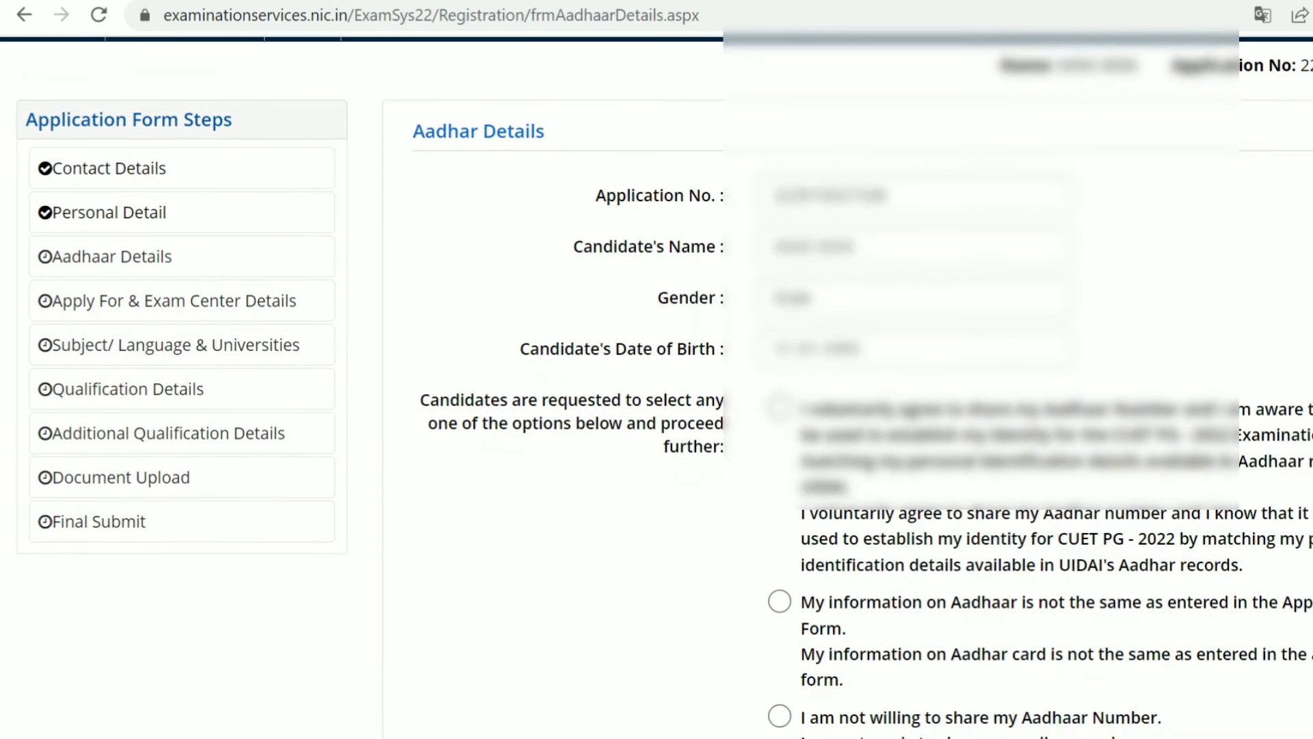
{"action": "scroll", "coordinate": [656, 410], "scroll_direction": "down", "scroll_amount": 2}
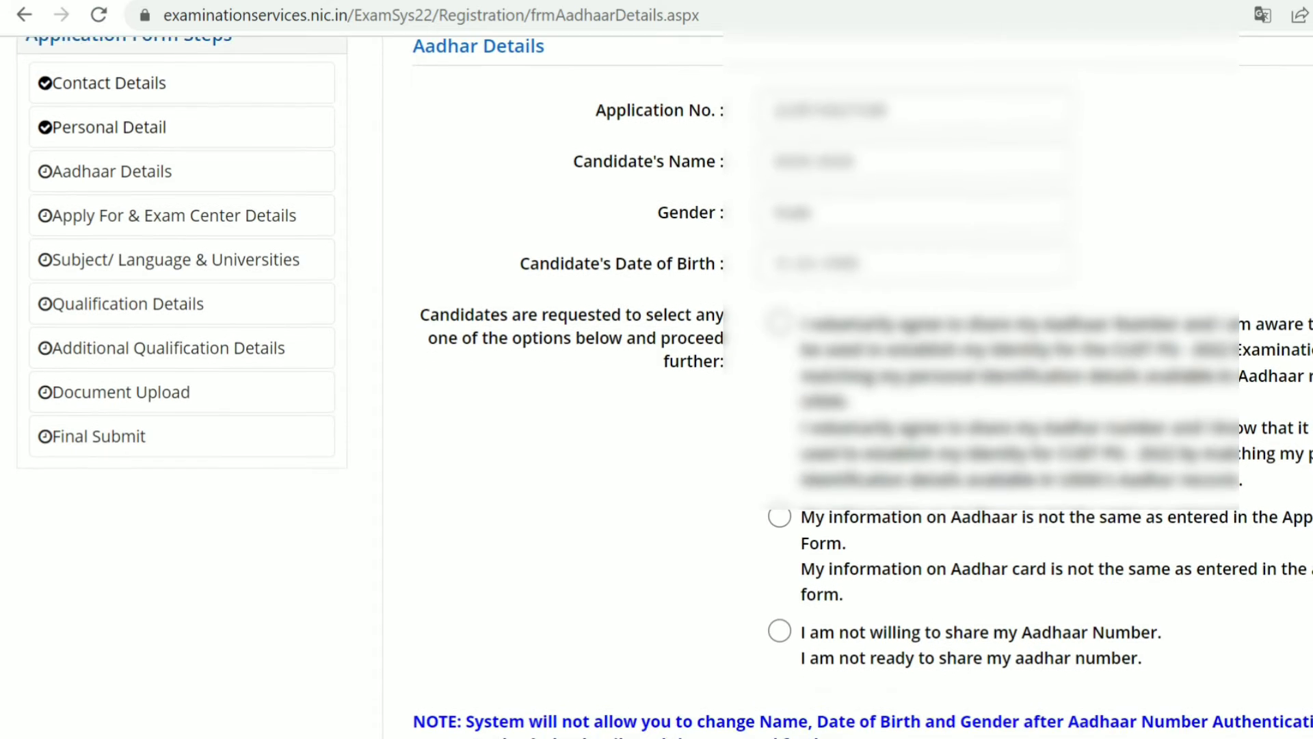
{"action": "scroll", "coordinate": [657, 410], "scroll_direction": "down", "scroll_amount": 3}
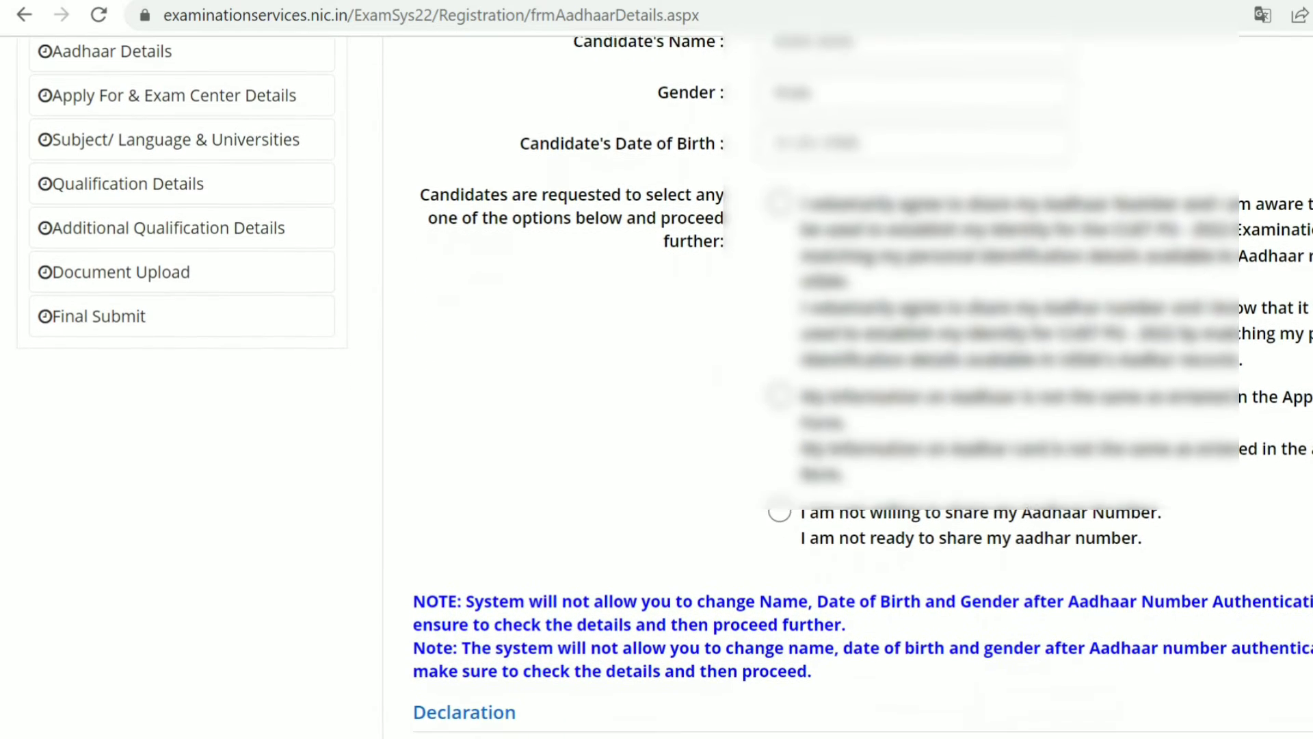
{"action": "scroll", "coordinate": [657, 411], "scroll_direction": "down", "scroll_amount": 4}
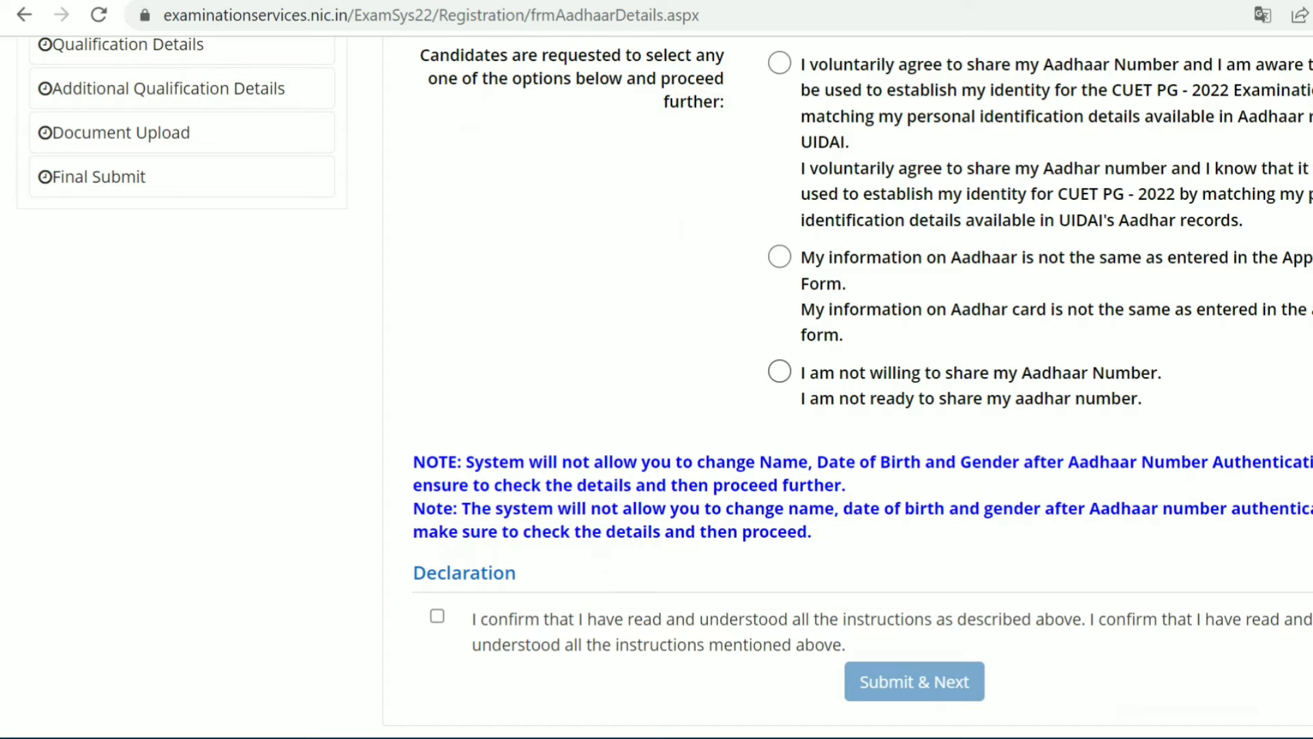
{"action": "left_click", "coordinate": [779, 371]}
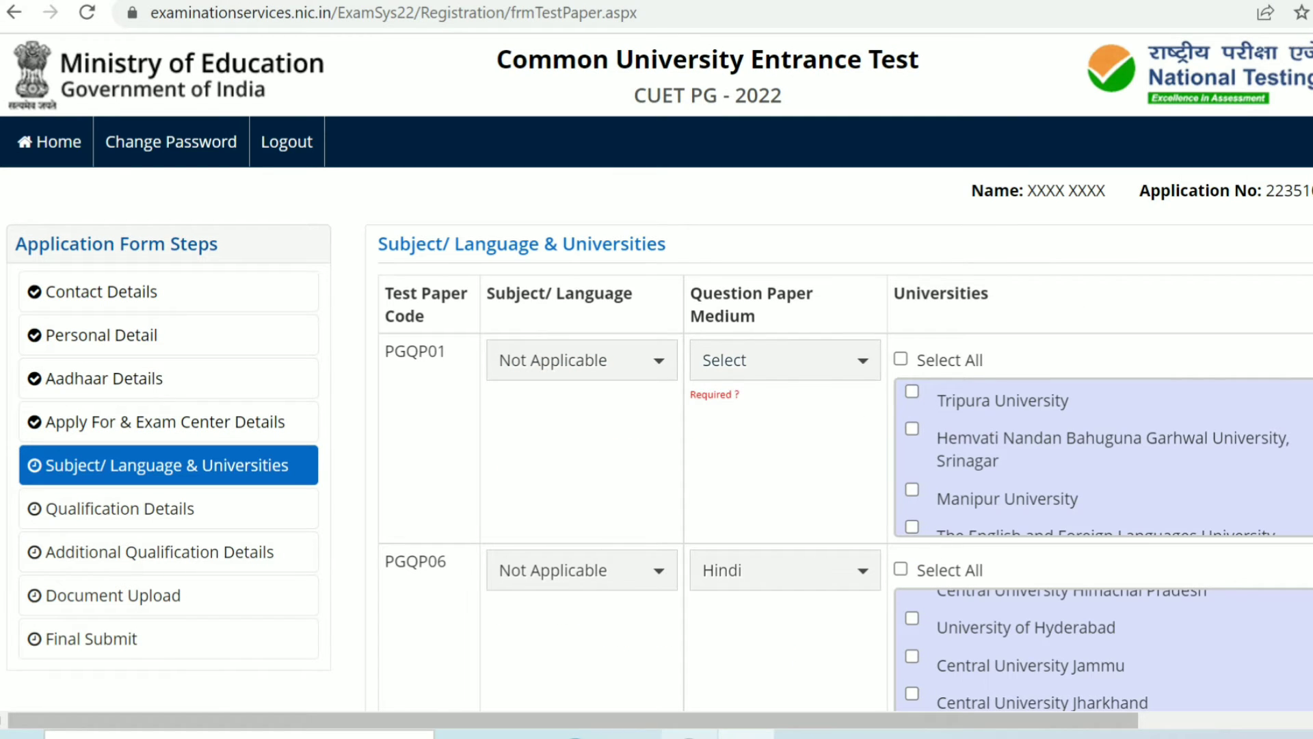
Step: Set PGQP01's question paper medium to English (for Section A only) and tick Central University Kashmir
{"action": "left_click", "coordinate": [785, 361]}
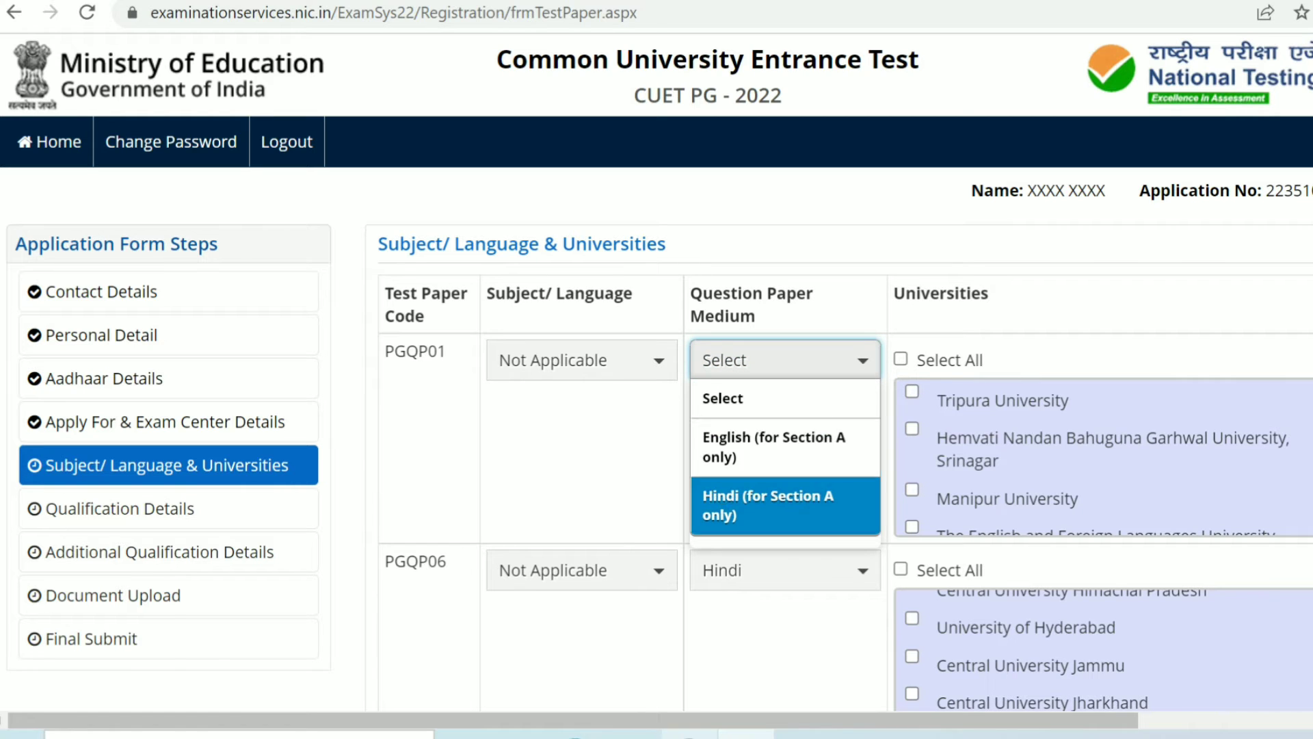
{"action": "left_click", "coordinate": [785, 448]}
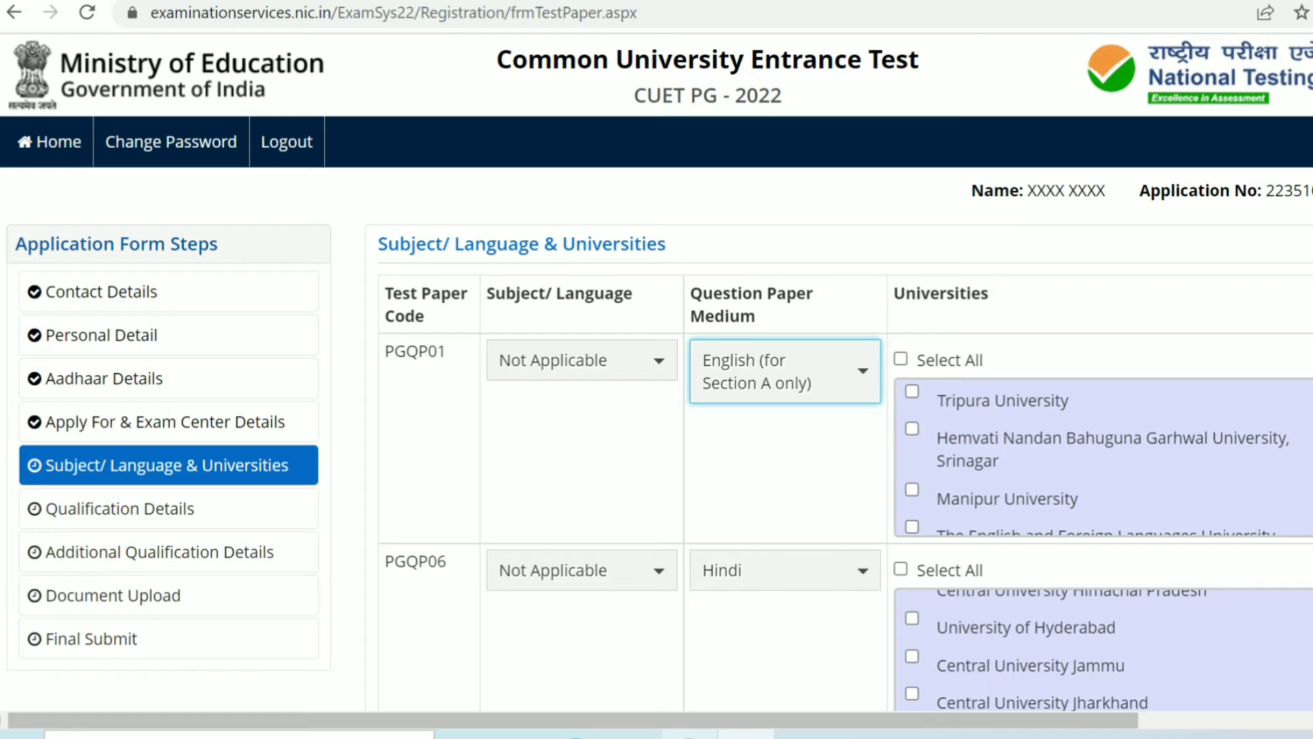
{"action": "scroll", "coordinate": [1095, 458], "scroll_direction": "up", "scroll_amount": 2}
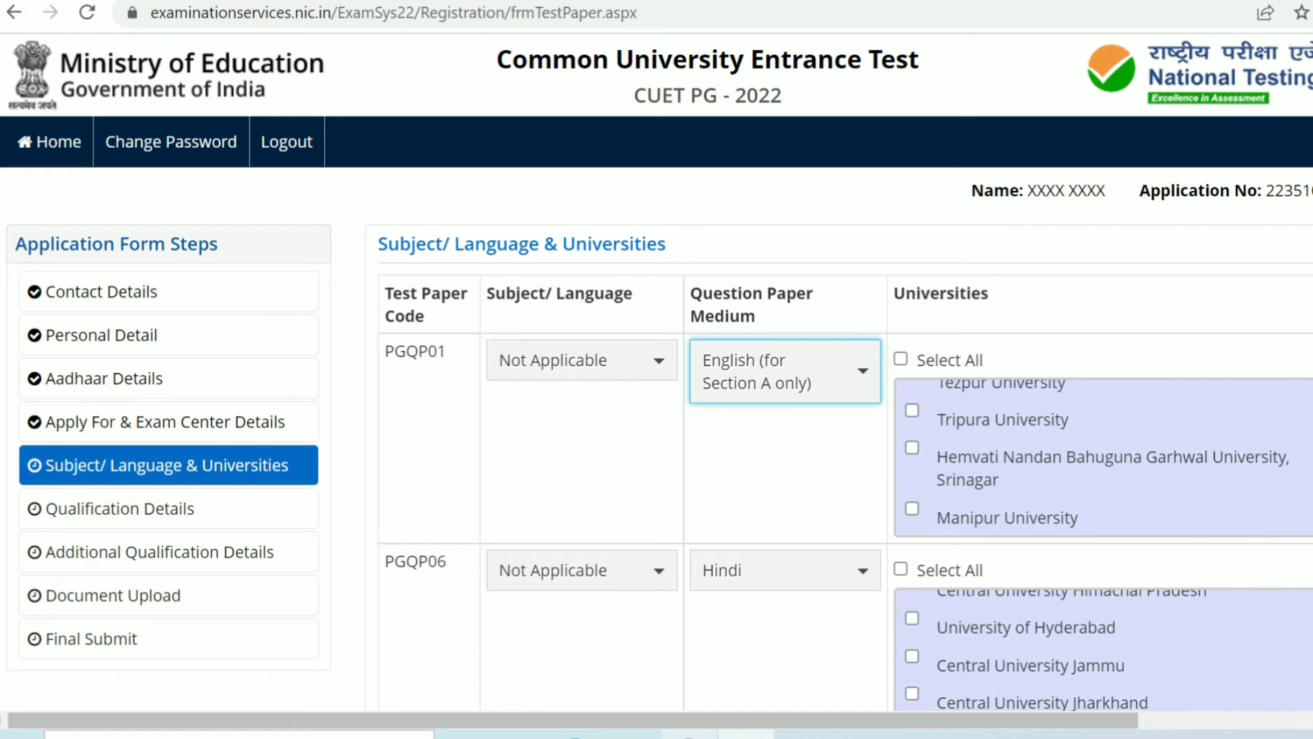
{"action": "scroll", "coordinate": [1101, 458], "scroll_direction": "up", "scroll_amount": 1}
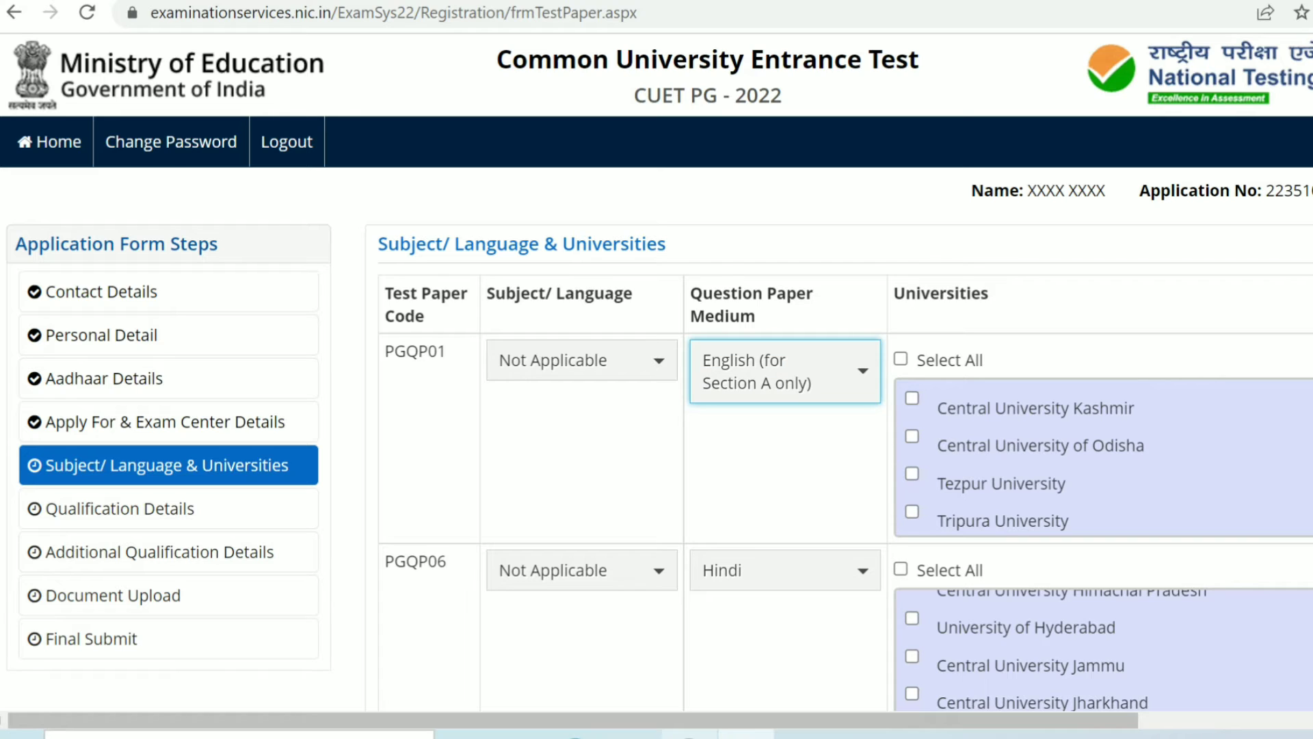
{"action": "left_click", "coordinate": [912, 398]}
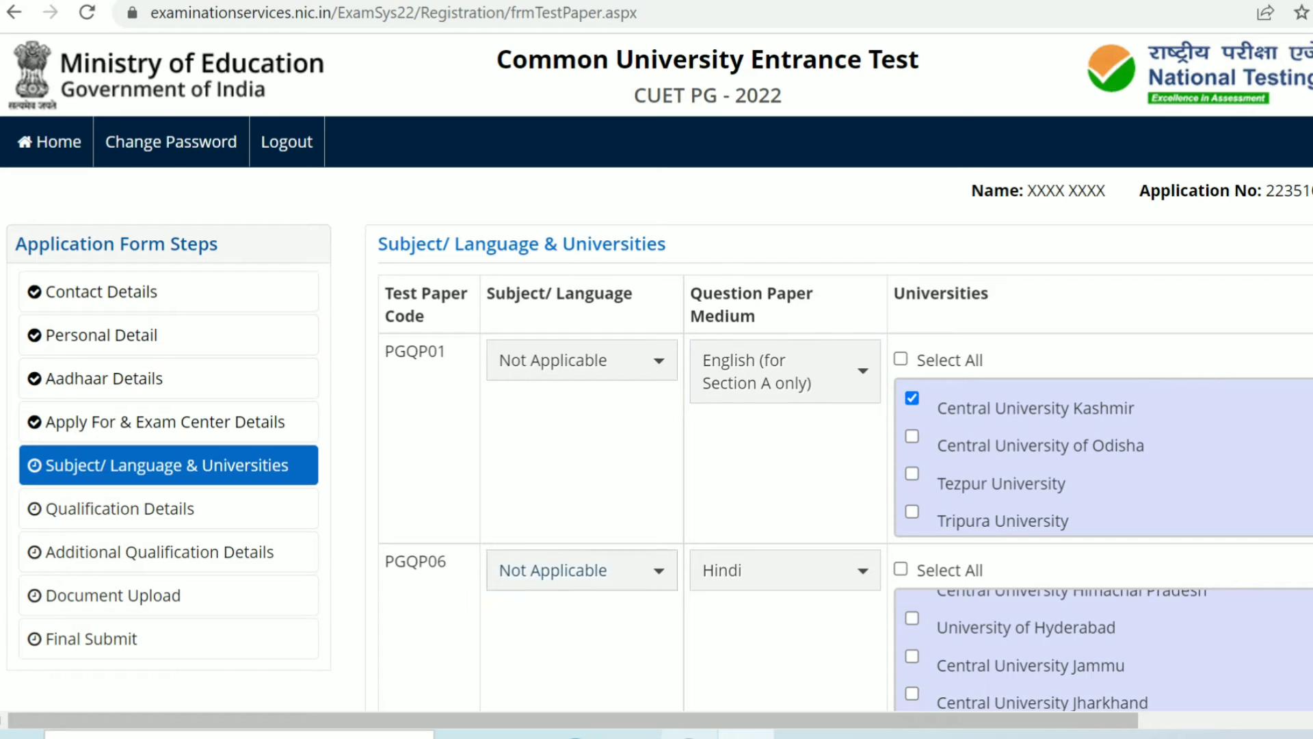
Step: Set PGQP06's question paper medium to Hindi and tick Central University Karnataka
{"action": "left_click", "coordinate": [785, 570]}
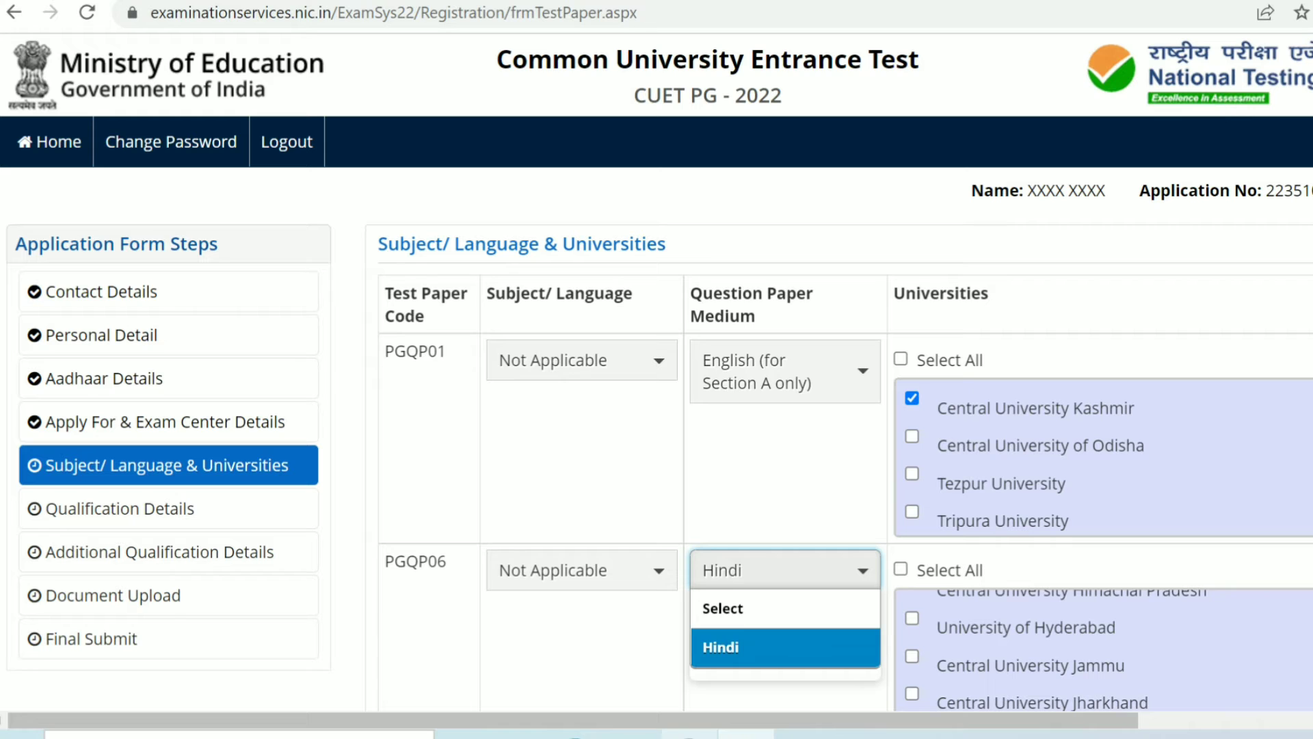
{"action": "left_click", "coordinate": [785, 647]}
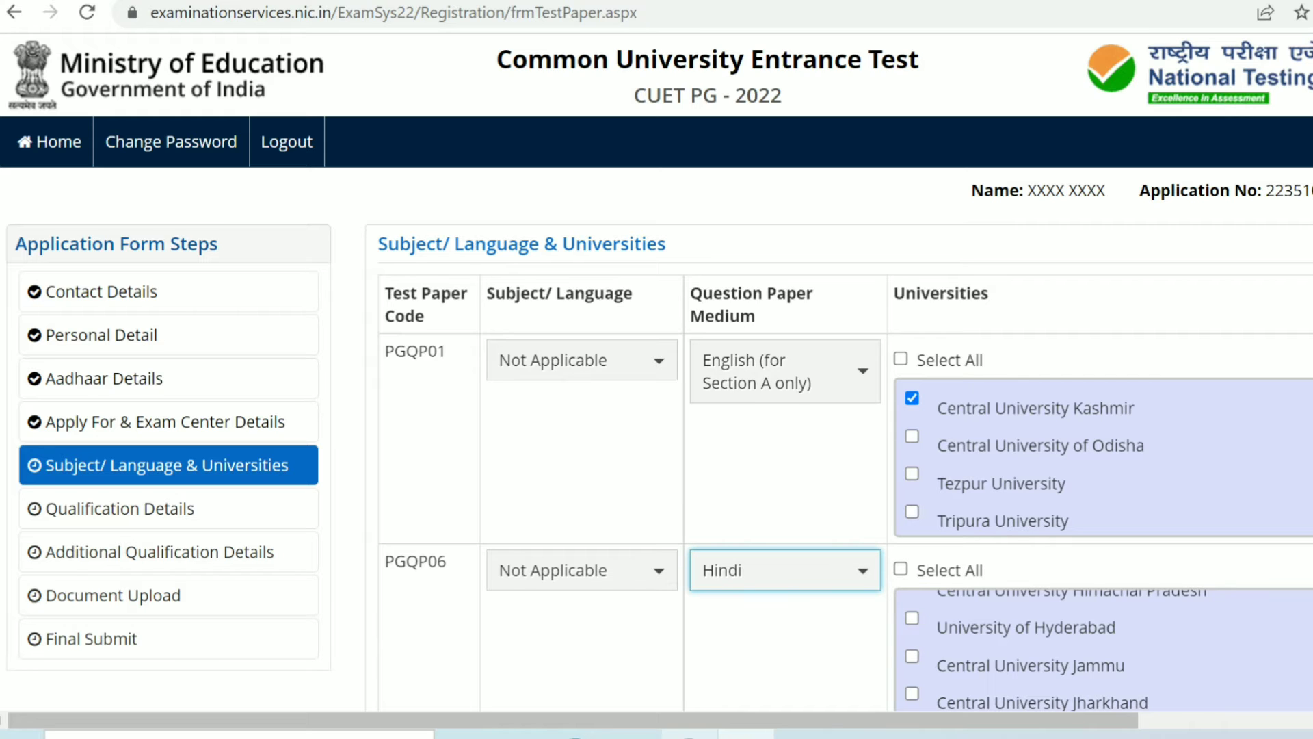
{"action": "scroll", "coordinate": [657, 372], "scroll_direction": "down", "scroll_amount": 2}
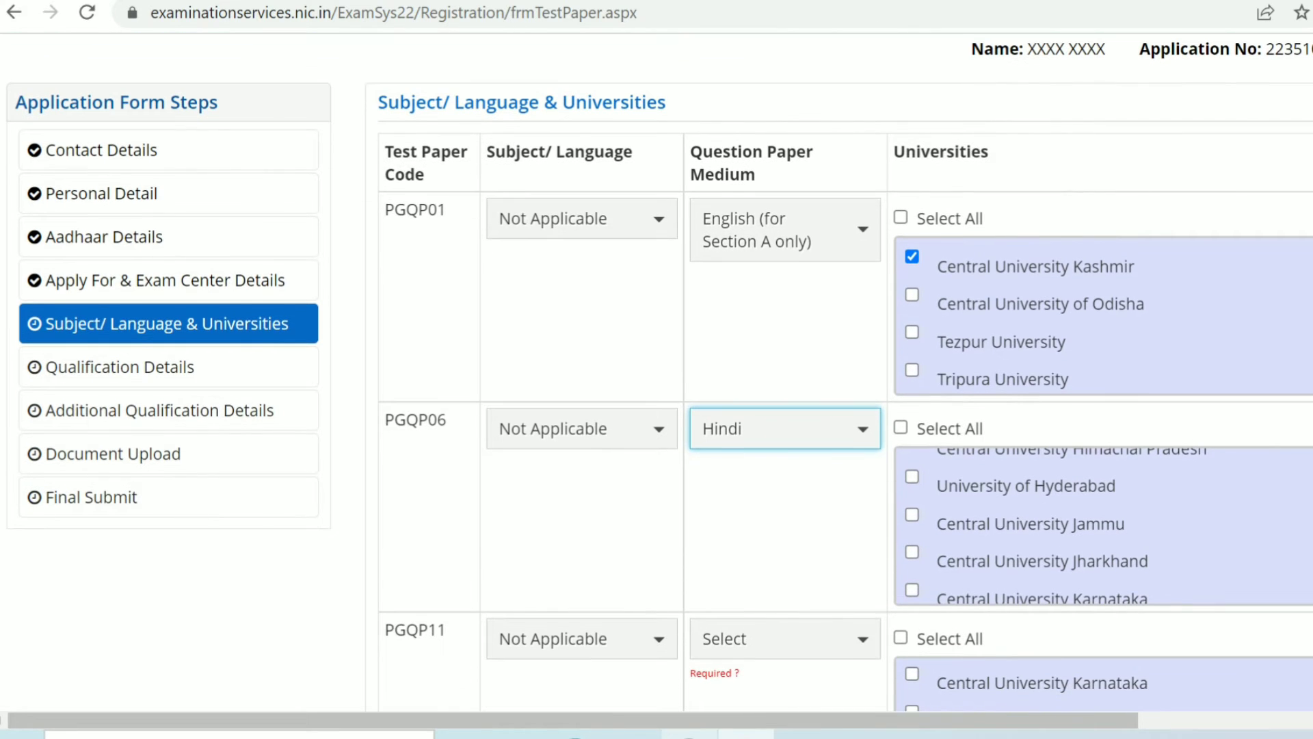
{"action": "scroll", "coordinate": [1094, 526], "scroll_direction": "down", "scroll_amount": 1}
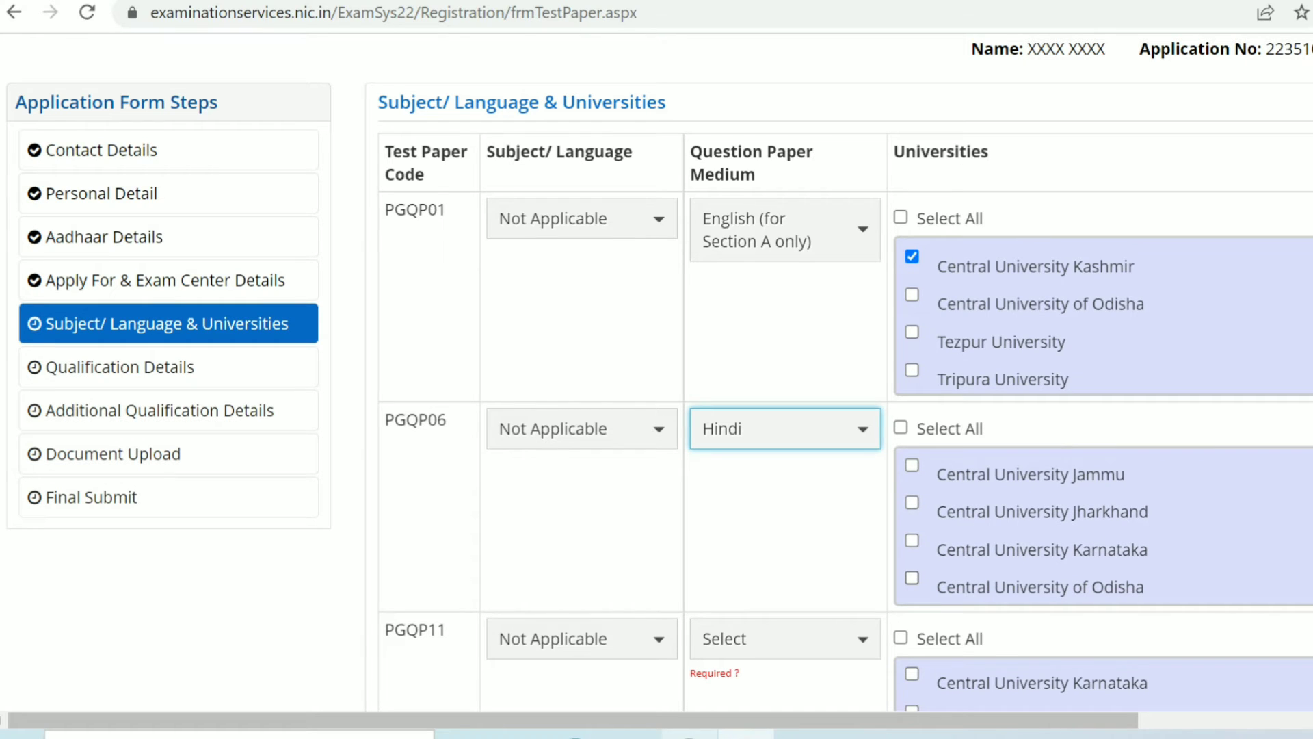
{"action": "left_click", "coordinate": [911, 540]}
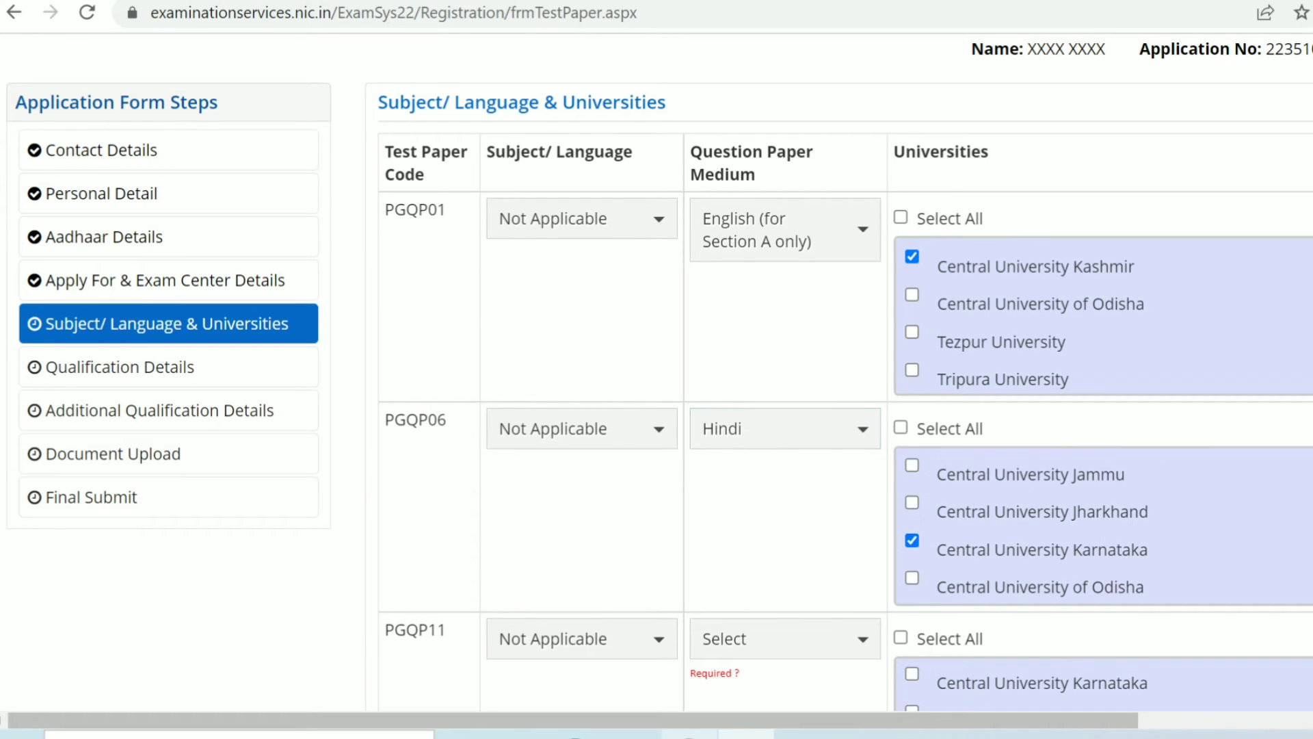
Step: Set PGQP11's question paper medium to English (for Section A only) and tick Tripura University
{"action": "scroll", "coordinate": [656, 370], "scroll_direction": "down", "scroll_amount": 5}
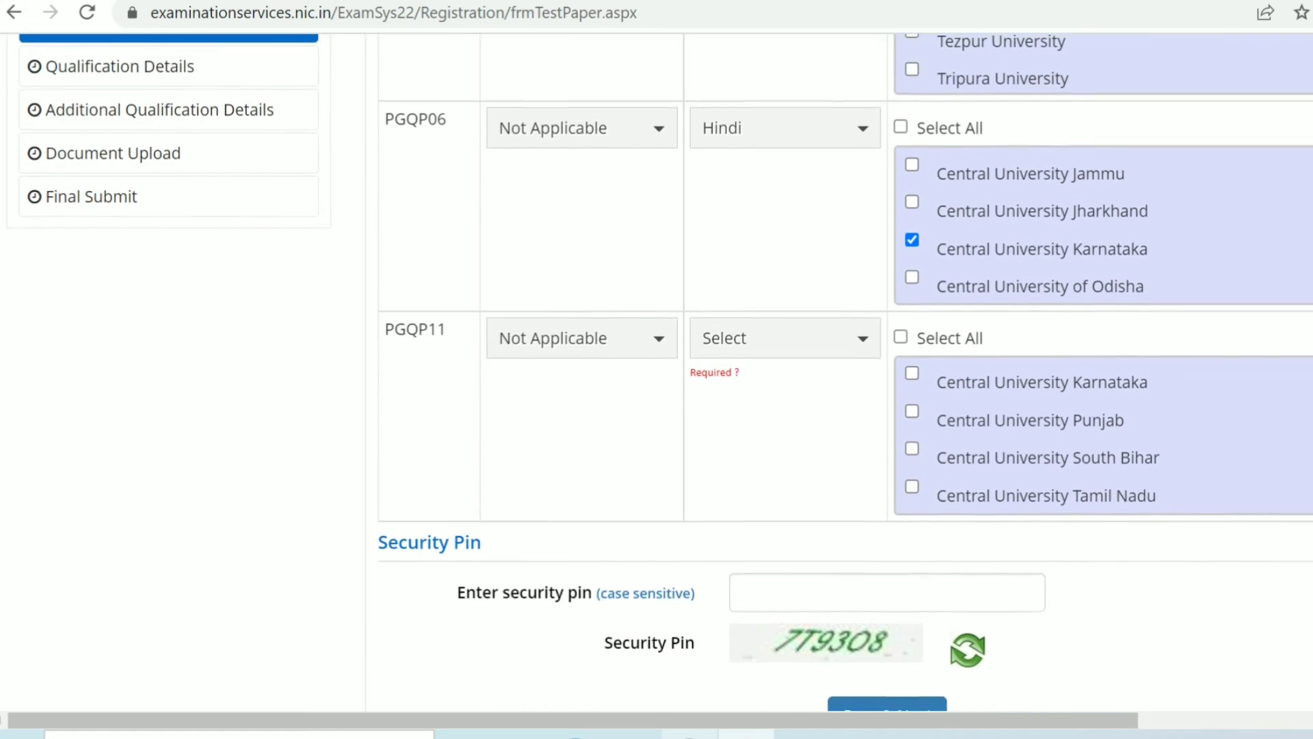
{"action": "left_click", "coordinate": [785, 277]}
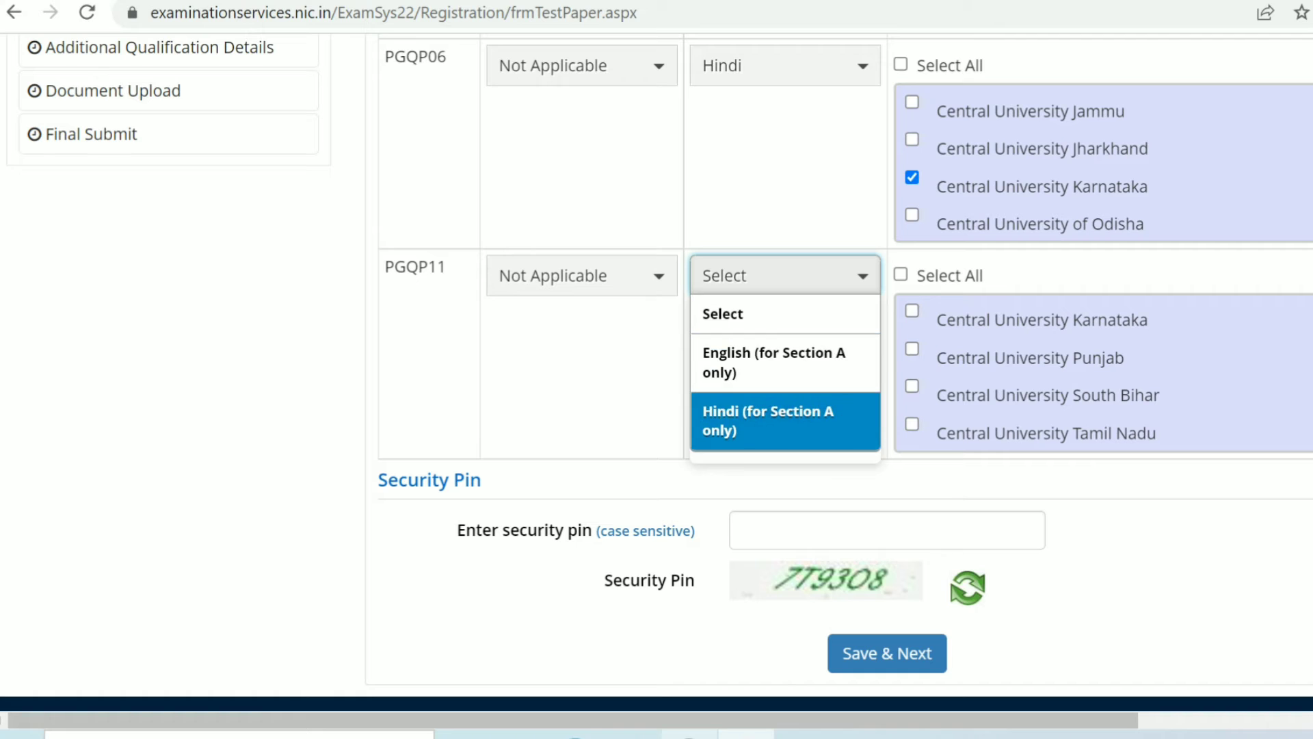
{"action": "left_click", "coordinate": [785, 363]}
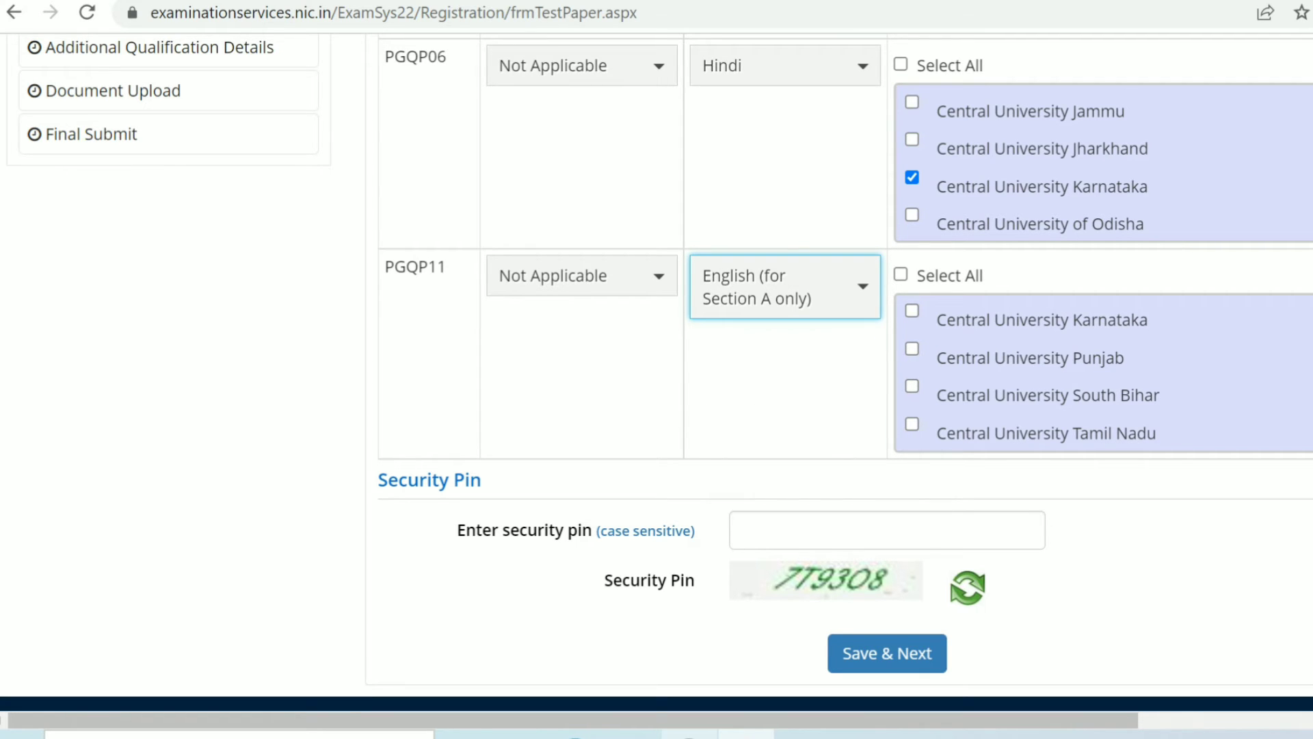
{"action": "scroll", "coordinate": [1032, 373], "scroll_direction": "up", "scroll_amount": 1}
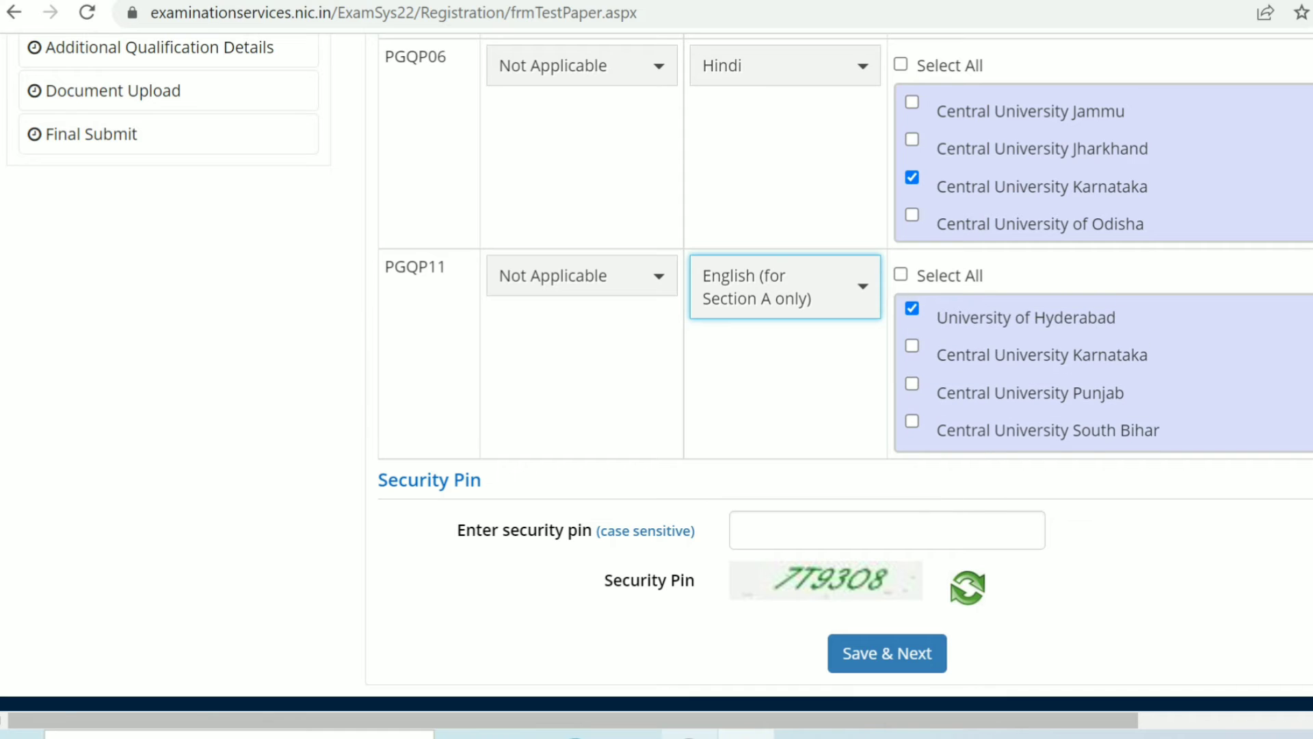
{"action": "scroll", "coordinate": [1032, 373], "scroll_direction": "down", "scroll_amount": 2}
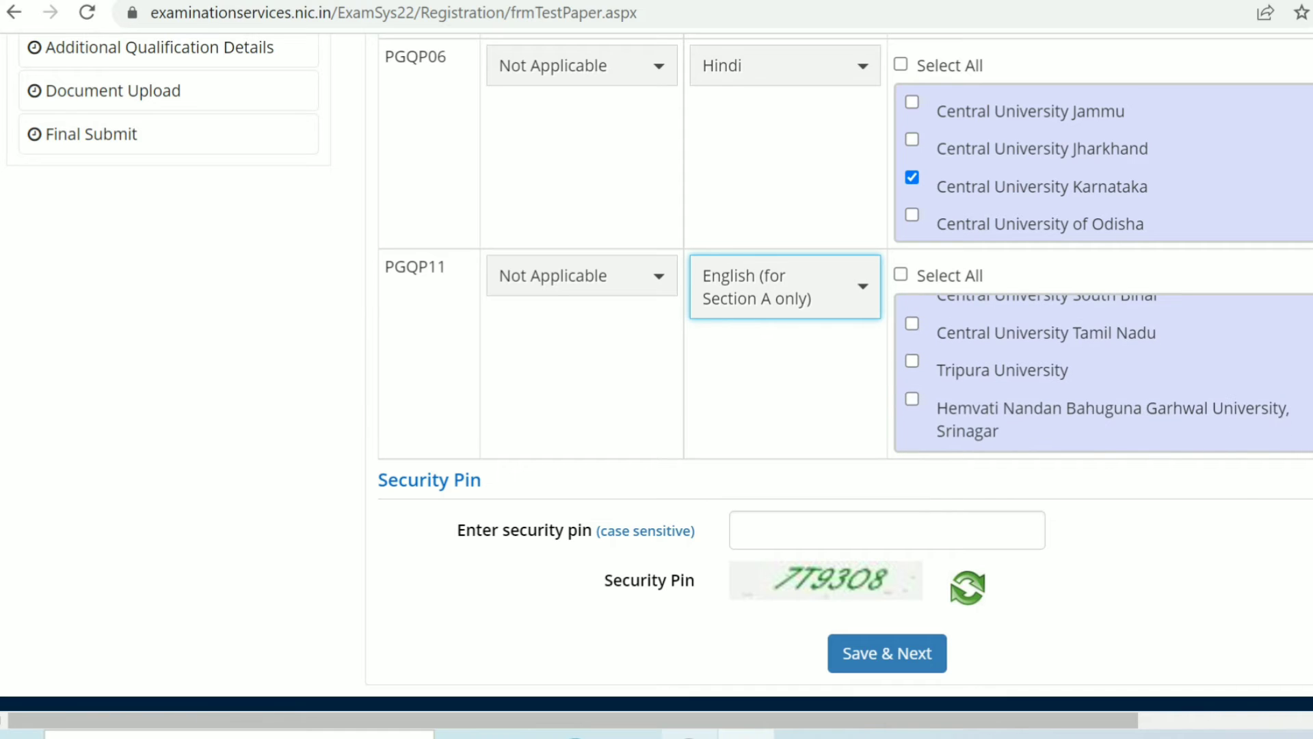
{"action": "left_click", "coordinate": [912, 360]}
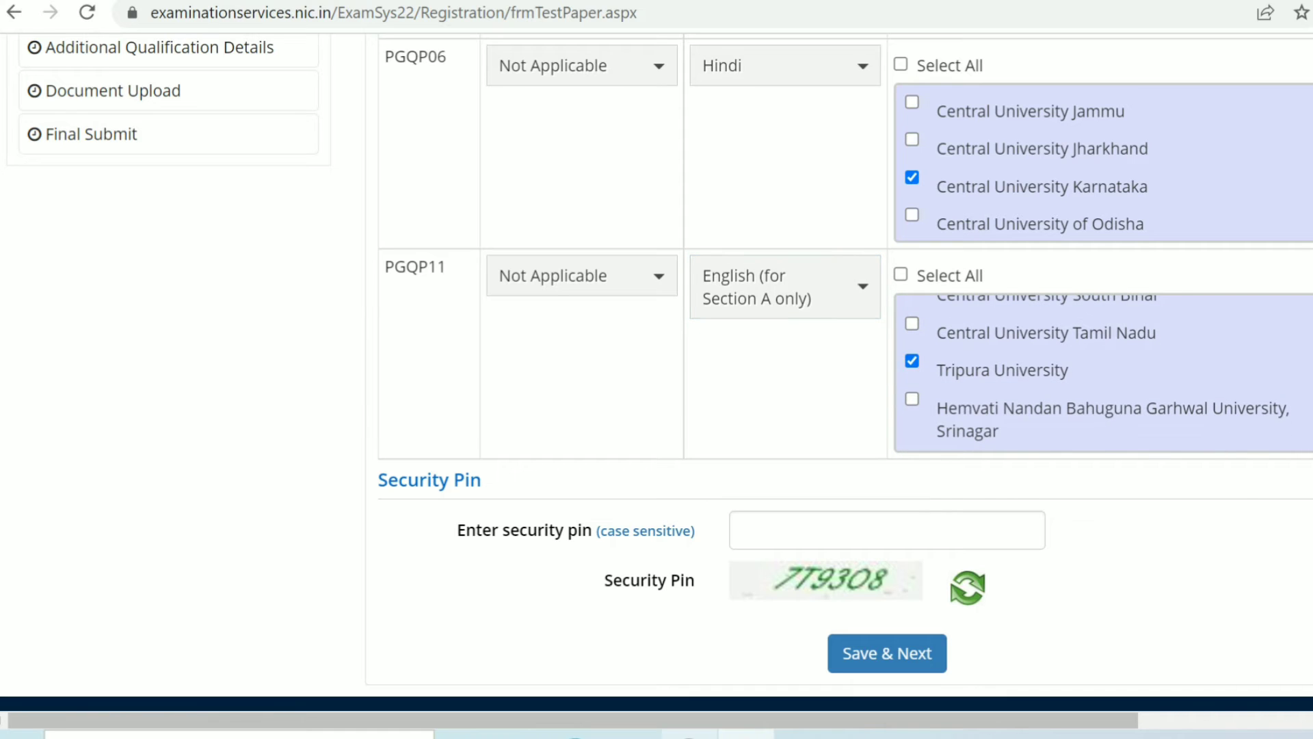
Step: Enter the displayed security pin and save the subject and university choices
{"action": "left_click", "coordinate": [887, 530]}
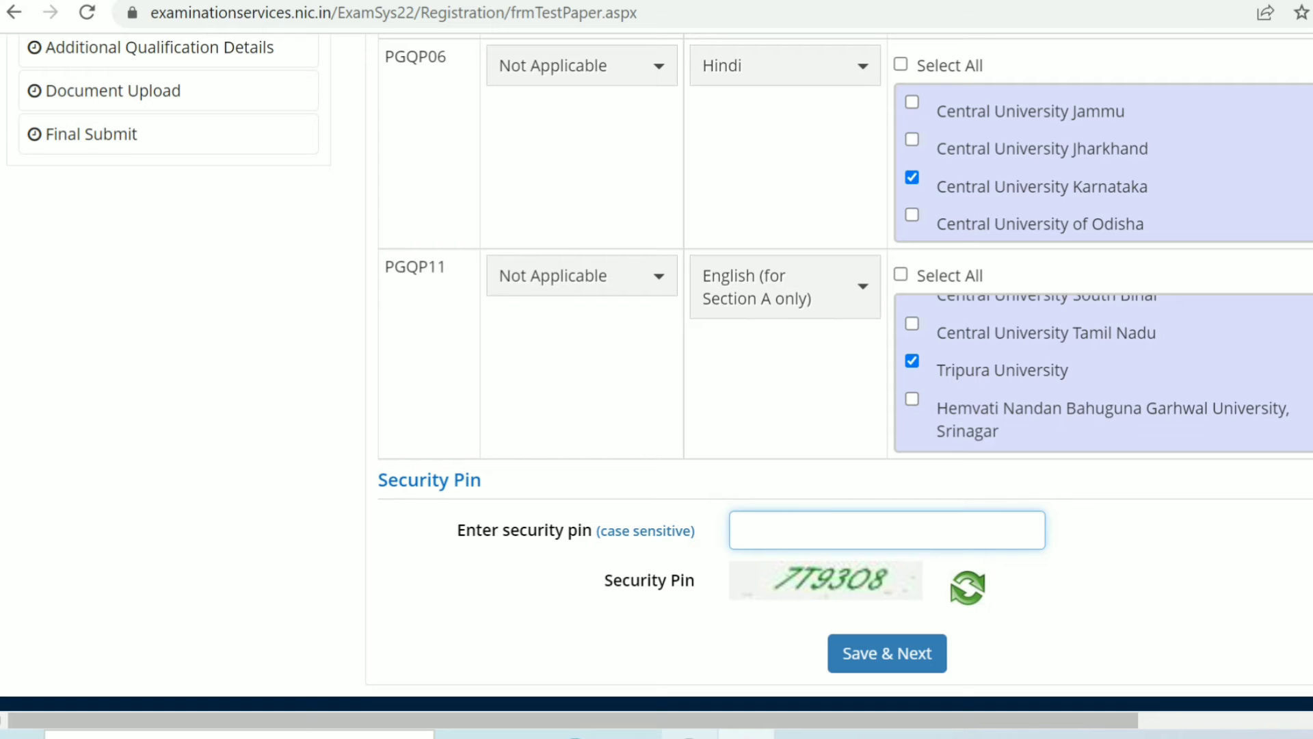
{"action": "type", "text": "7T9308"}
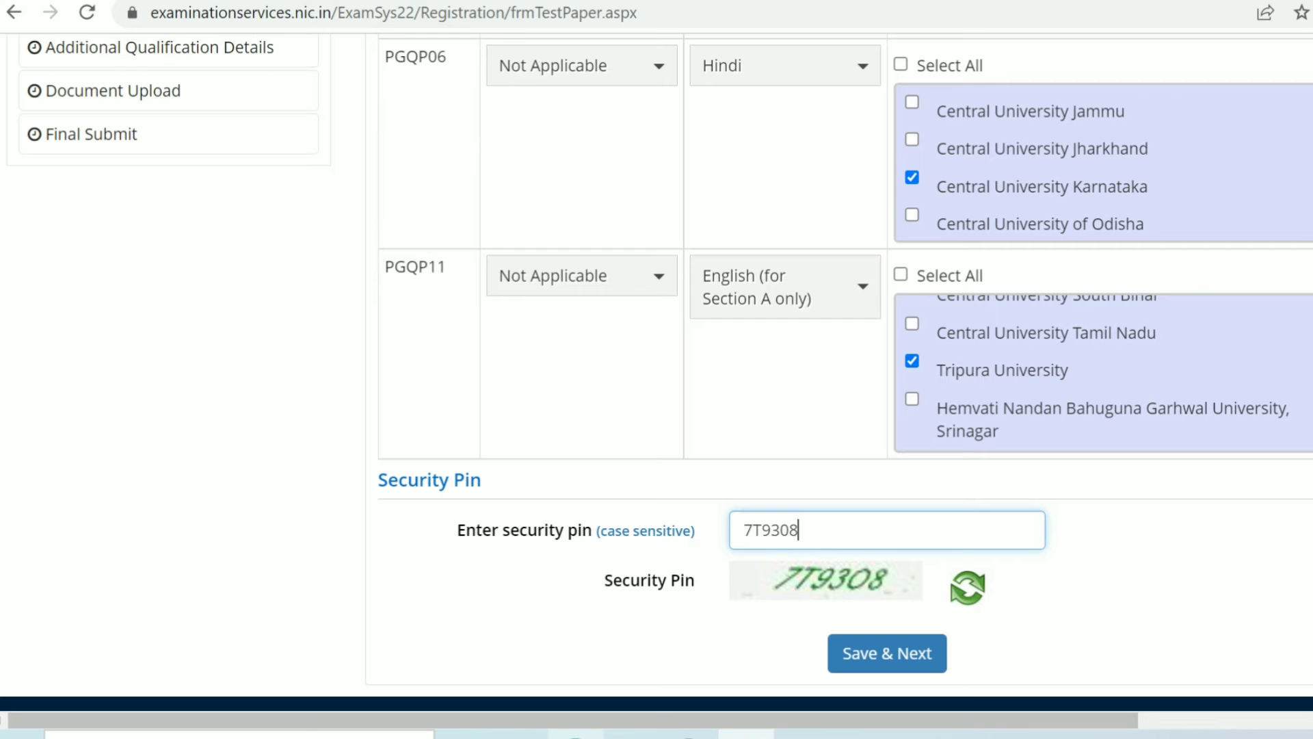
{"action": "key", "text": "Return"}
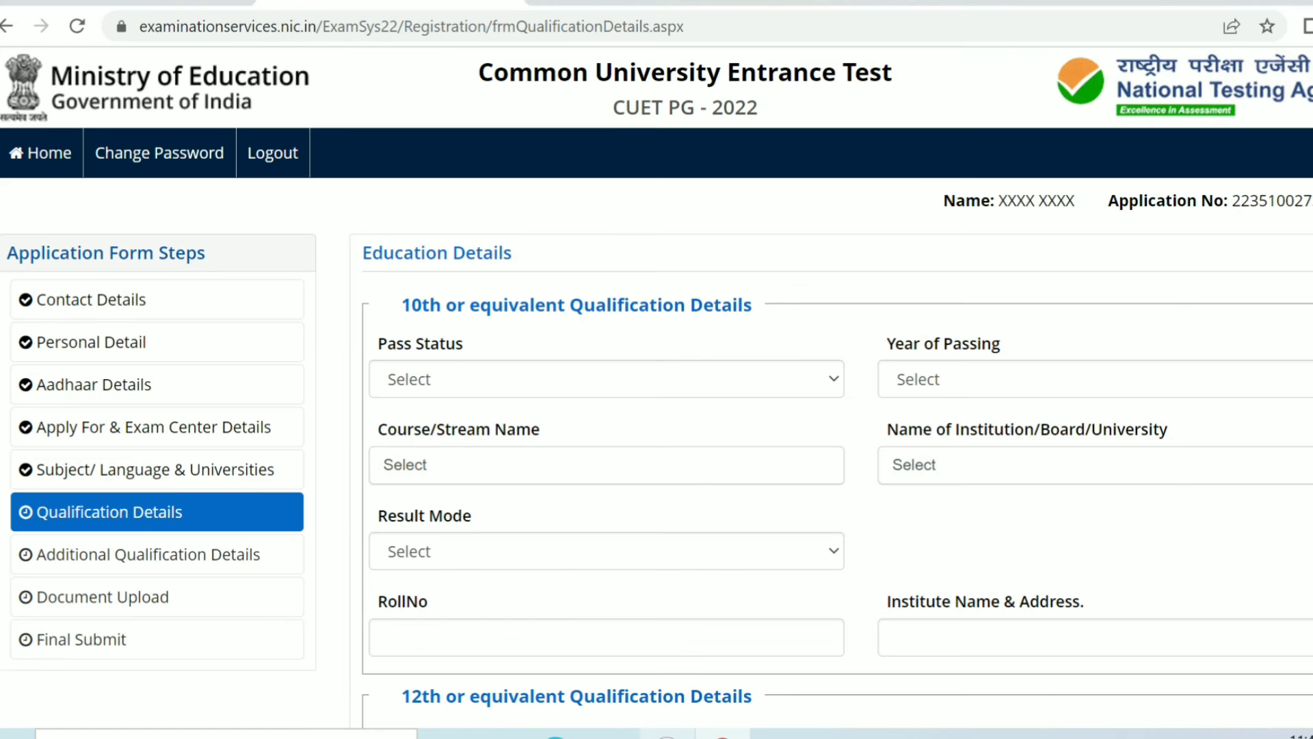
Step: Set the 10th qualification Pass Status to Passed
{"action": "left_click", "coordinate": [607, 379]}
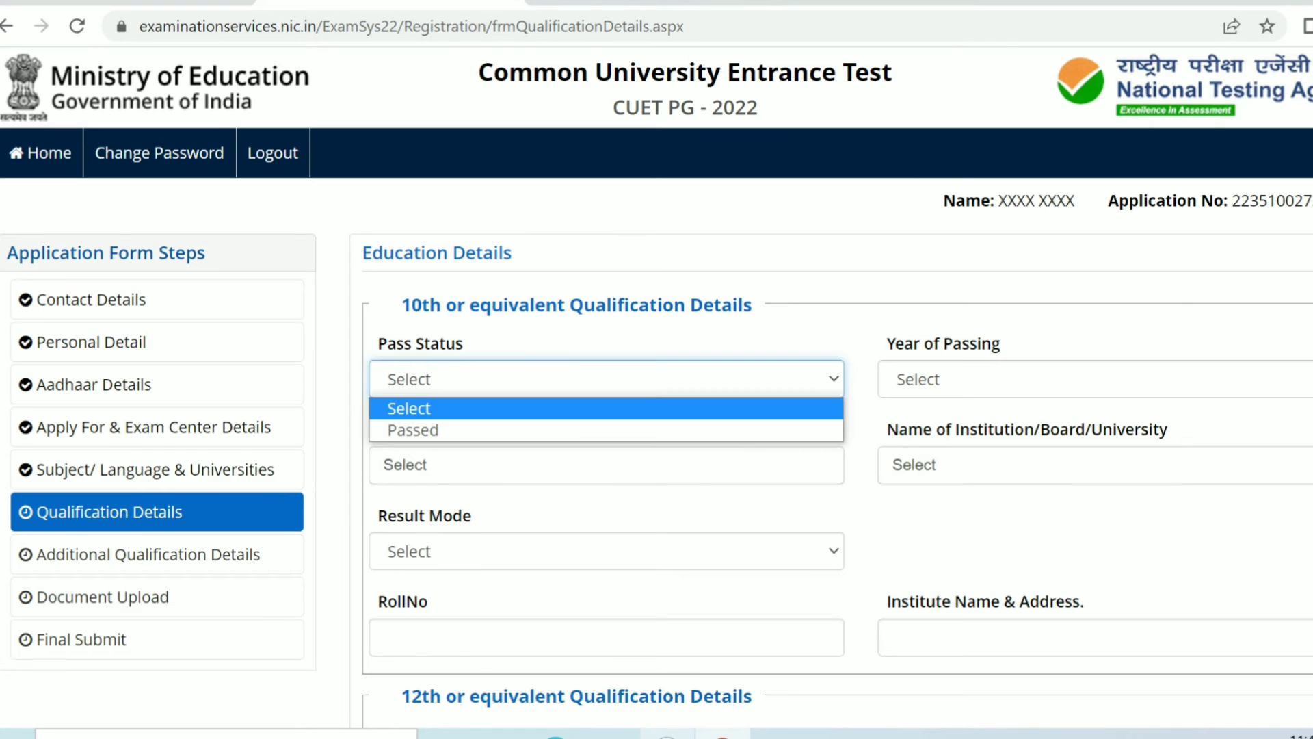
{"action": "left_click", "coordinate": [607, 430]}
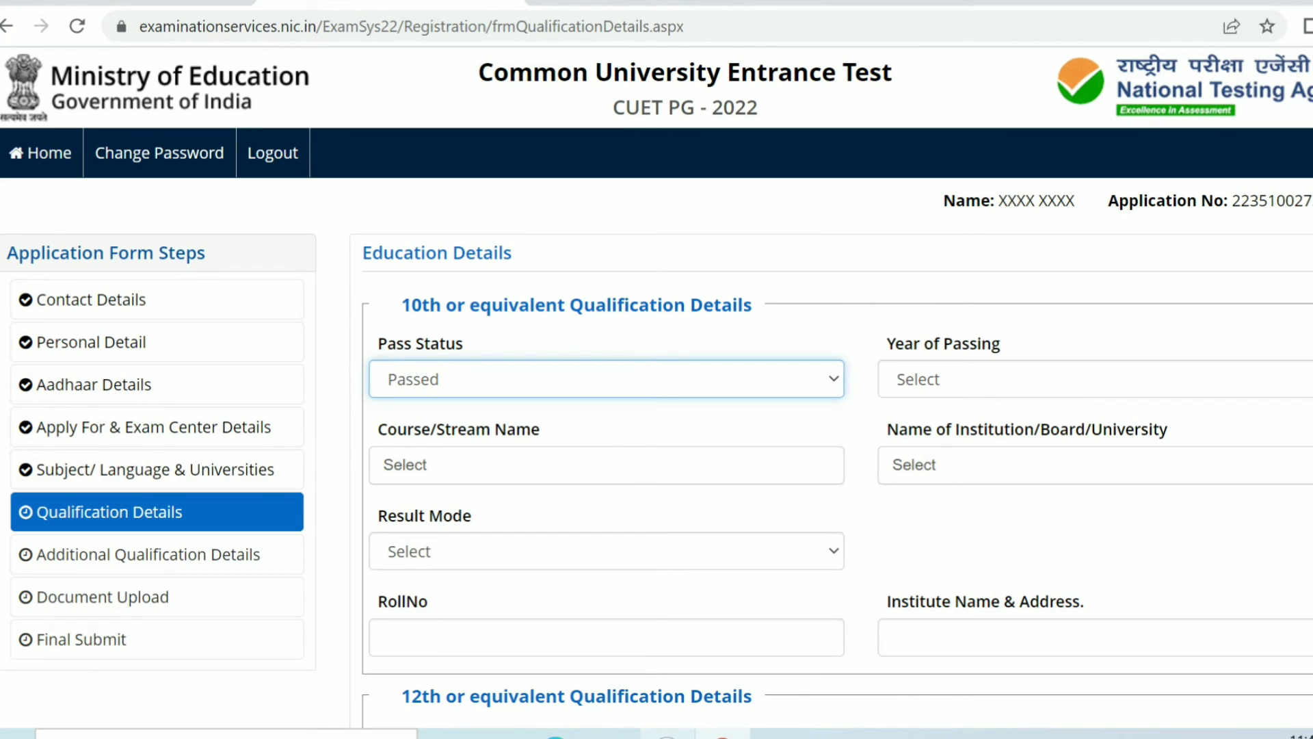
Step: Set the 10th qualification Year of Passing to 2007 and Course/Stream Name to 10th or Equivalent
{"action": "left_click", "coordinate": [1095, 379]}
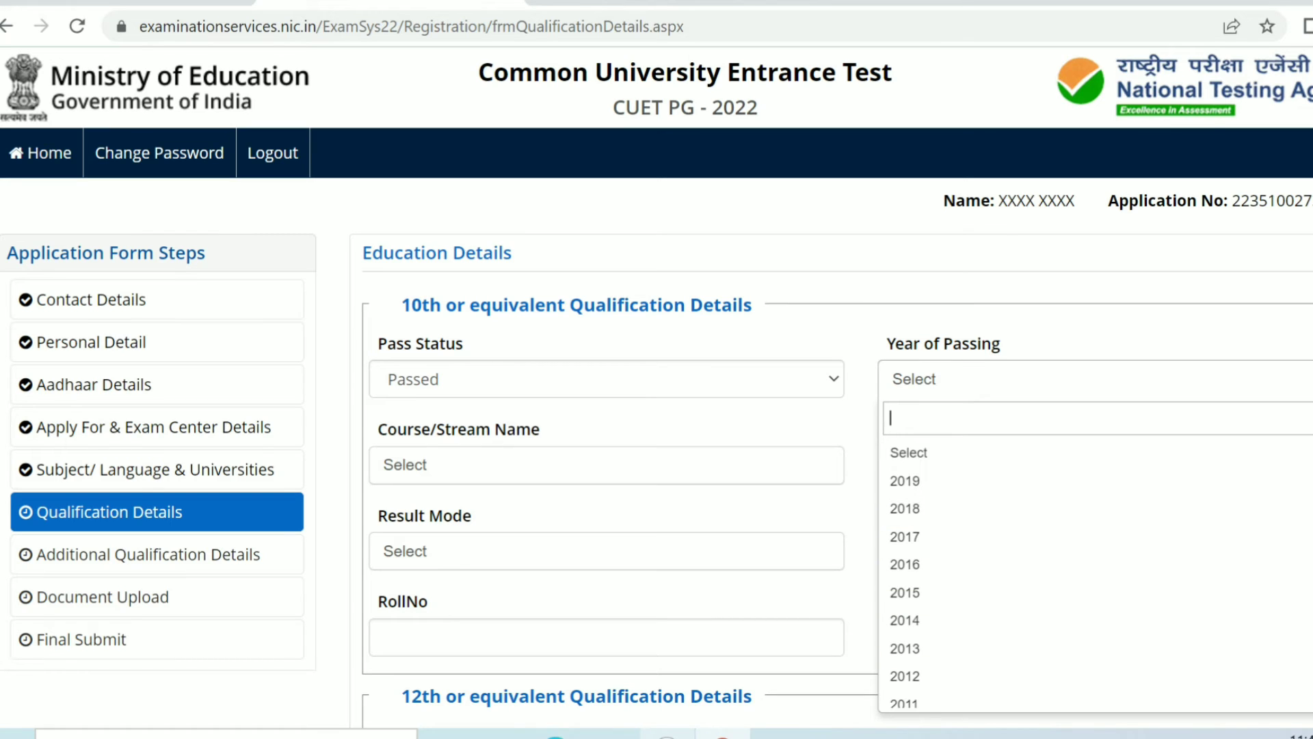
{"action": "scroll", "coordinate": [1095, 574], "scroll_direction": "down", "scroll_amount": 3}
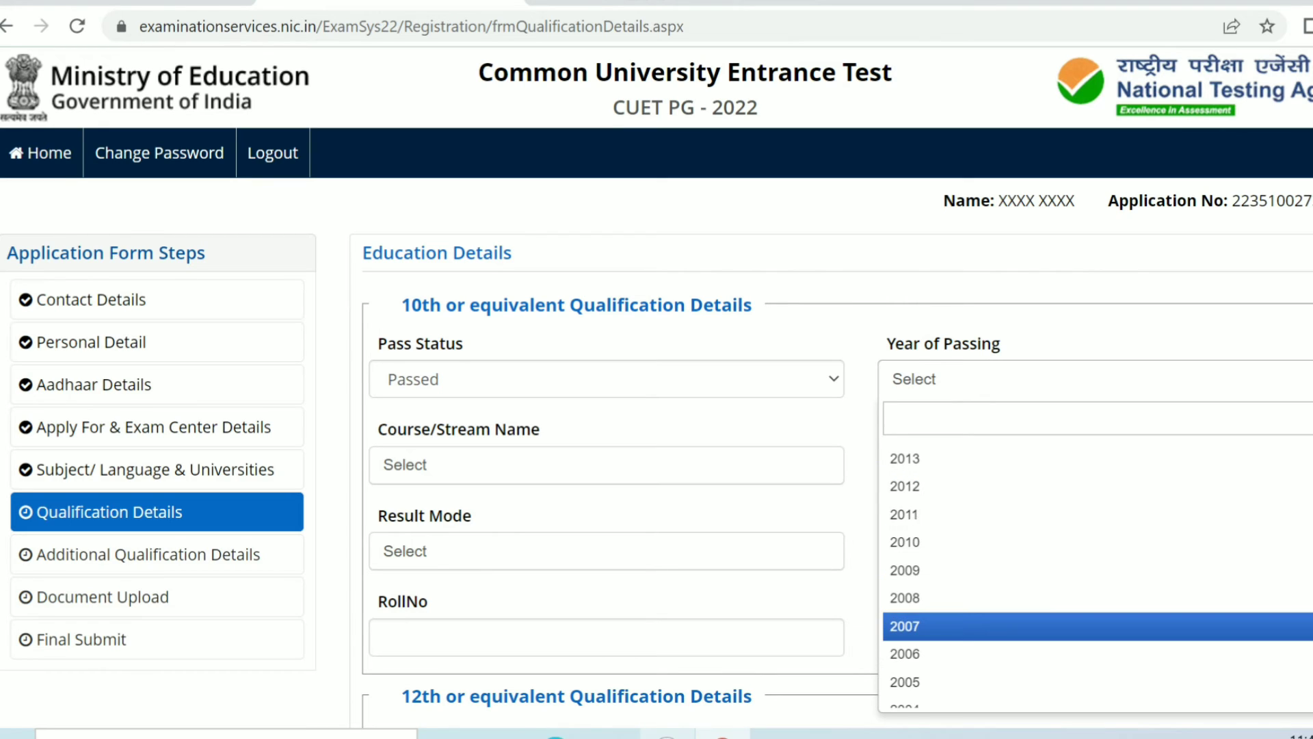
{"action": "left_click", "coordinate": [1098, 626]}
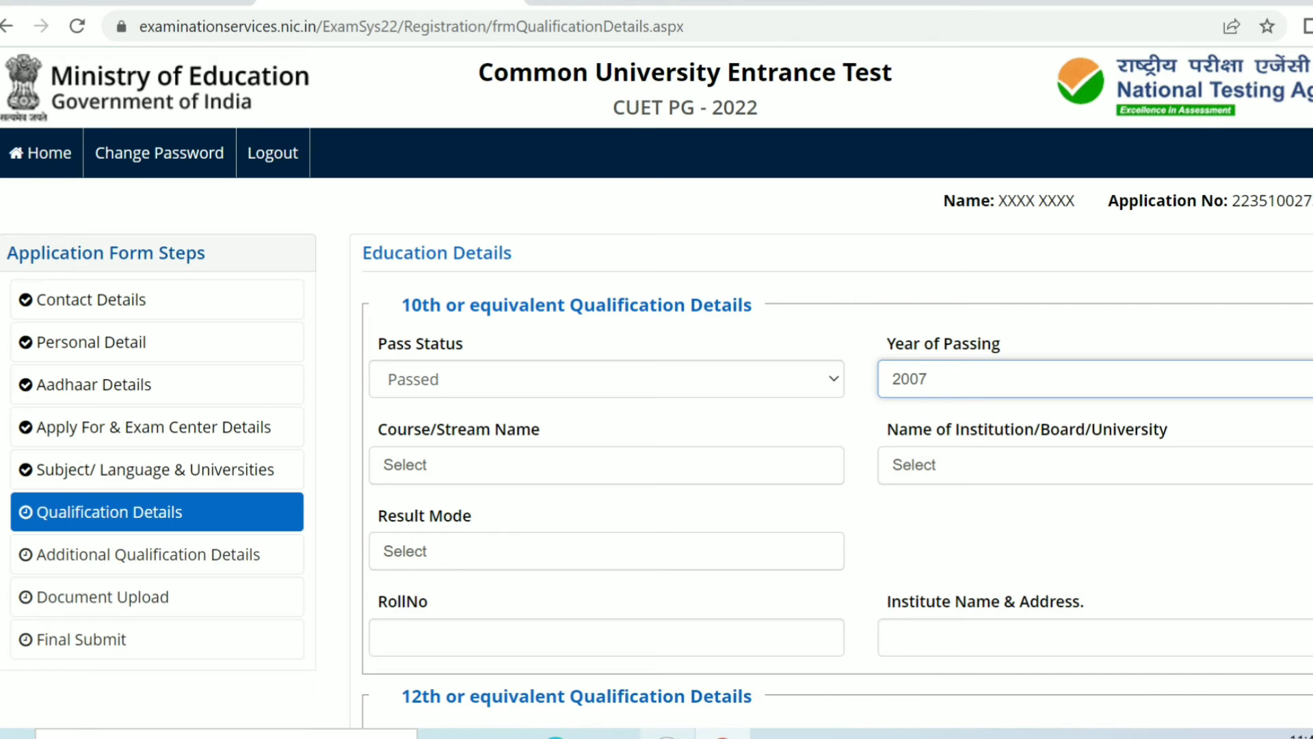
{"action": "left_click", "coordinate": [607, 465]}
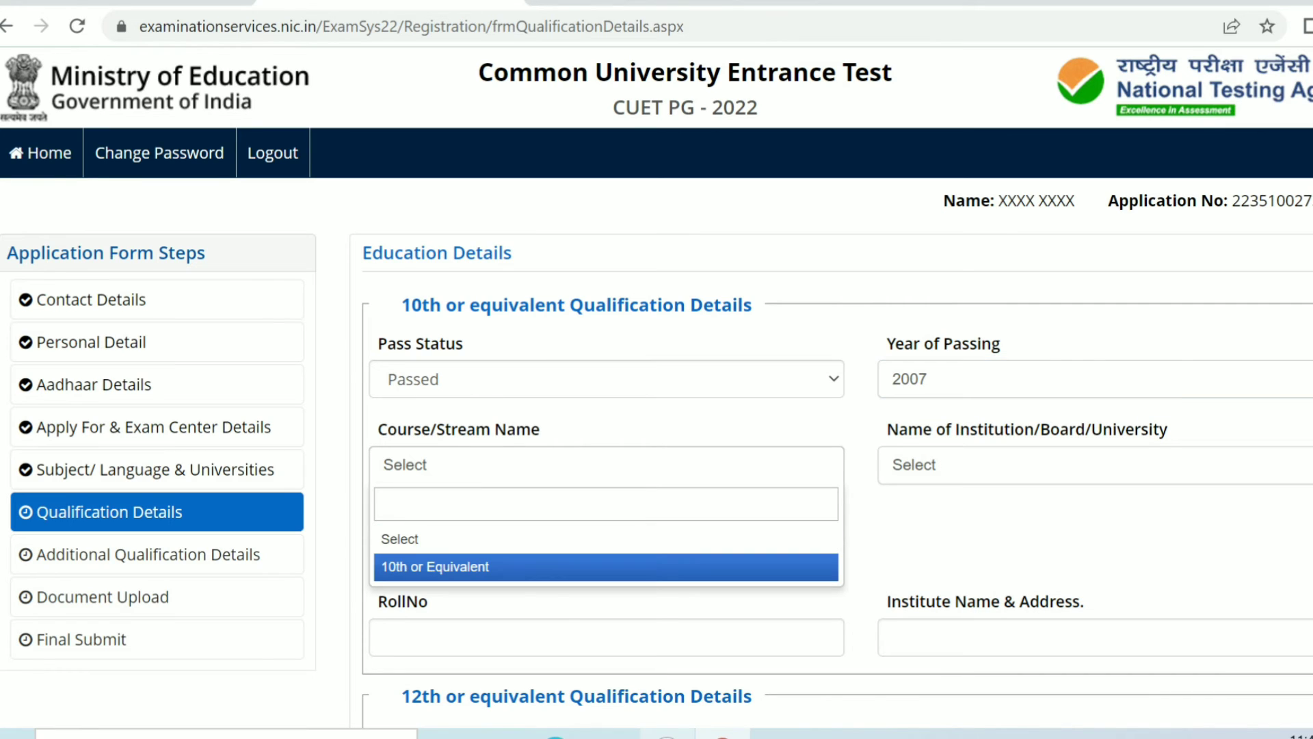
{"action": "key", "text": "Up"}
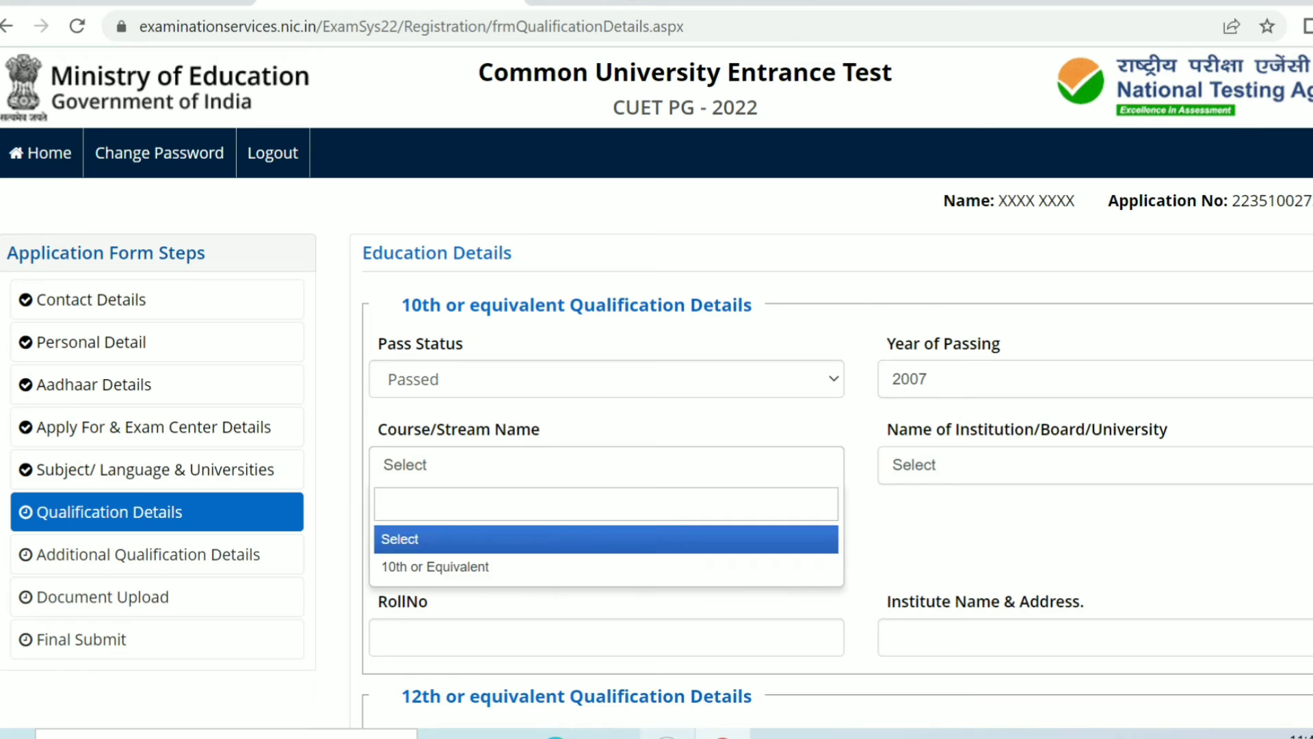
{"action": "key", "text": "Down"}
{"action": "key", "text": "Return"}
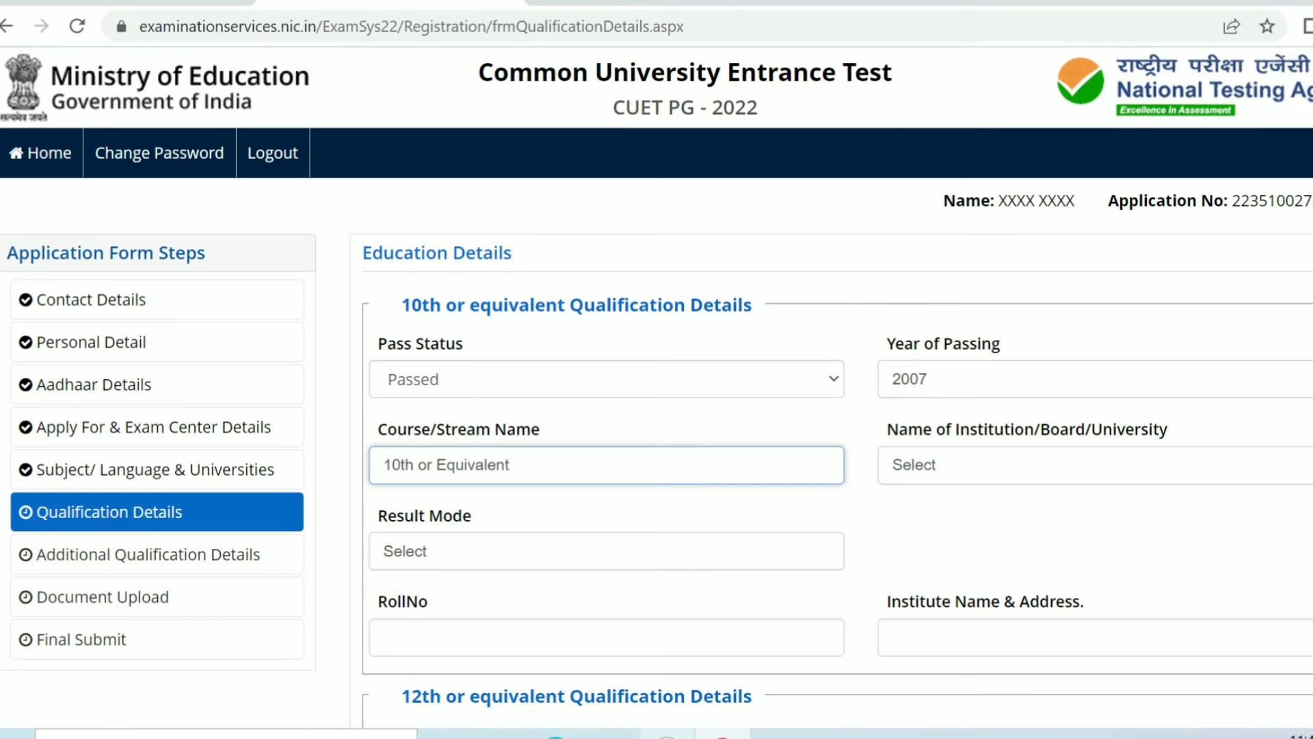
Step: Choose J & K STATE BOARD OF SCHOOL EDUCATION as the 10th qualification's institution/board
{"action": "left_click", "coordinate": [1115, 466]}
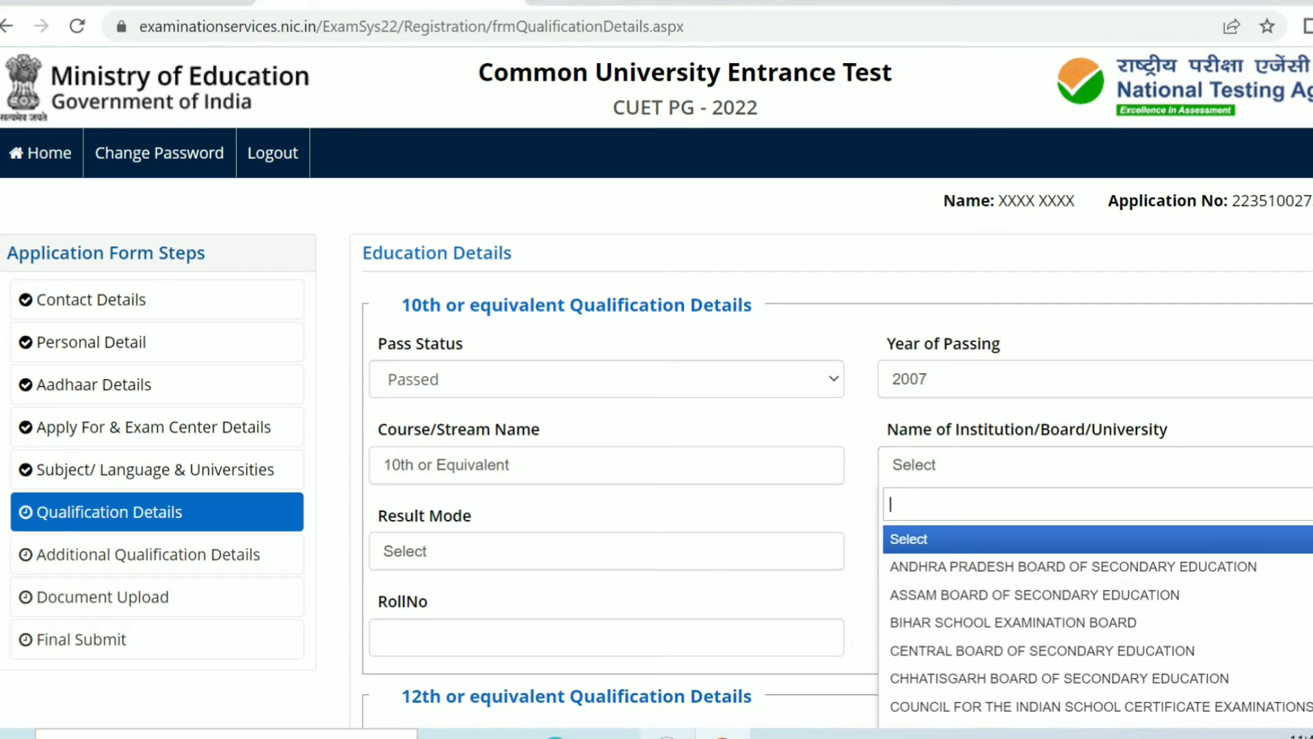
{"action": "key", "text": "Down"}
{"action": "key", "text": "Down"}
{"action": "key", "text": "Down"}
{"action": "key", "text": "Down"}
{"action": "key", "text": "Down"}
{"action": "key", "text": "Down"}
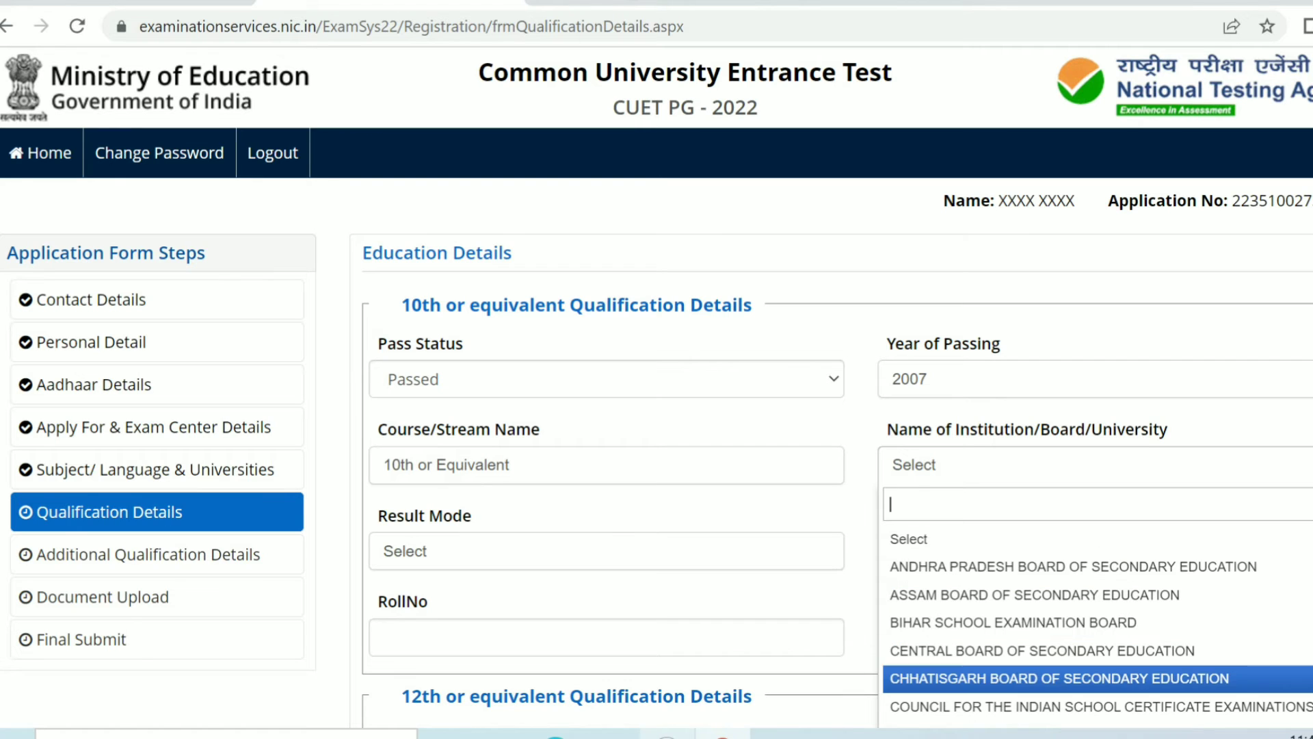
{"action": "key", "text": "Up"}
{"action": "key", "text": "Up"}
{"action": "key", "text": "Up"}
{"action": "key", "text": "Up"}
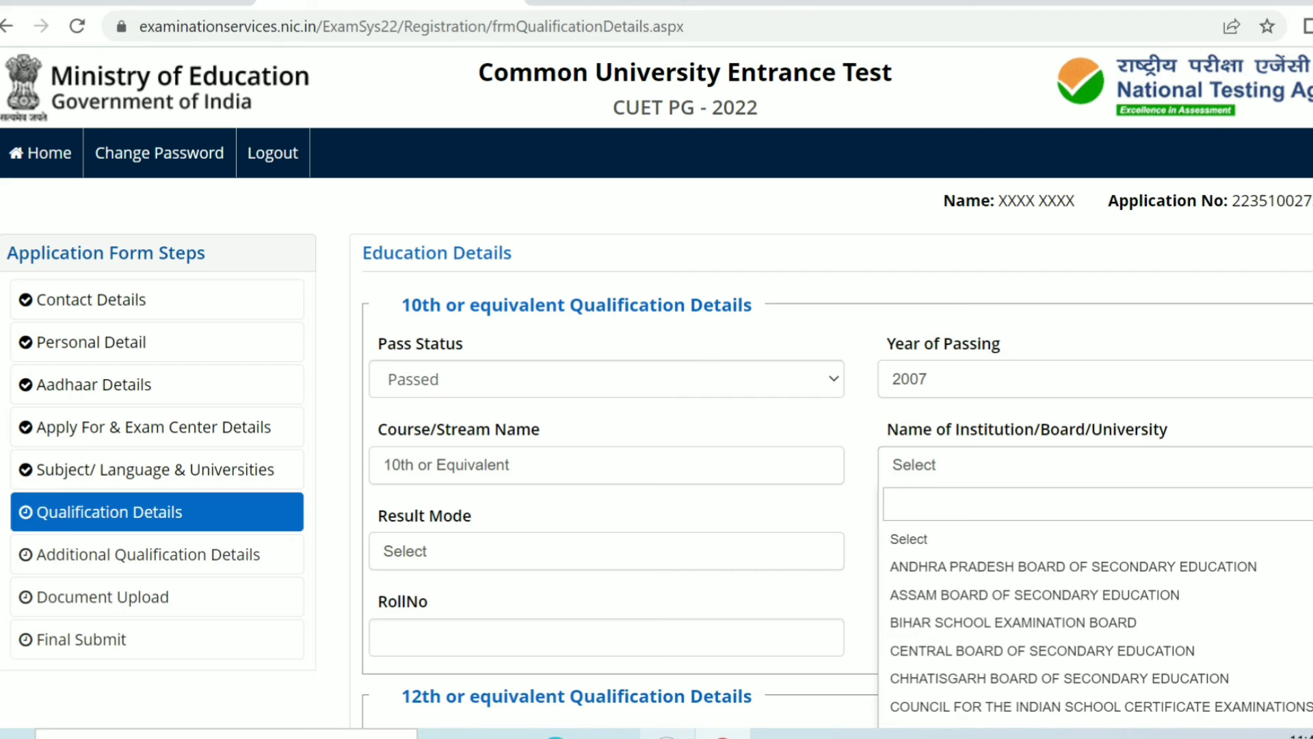
{"action": "scroll", "coordinate": [1094, 615], "scroll_direction": "down", "scroll_amount": 5}
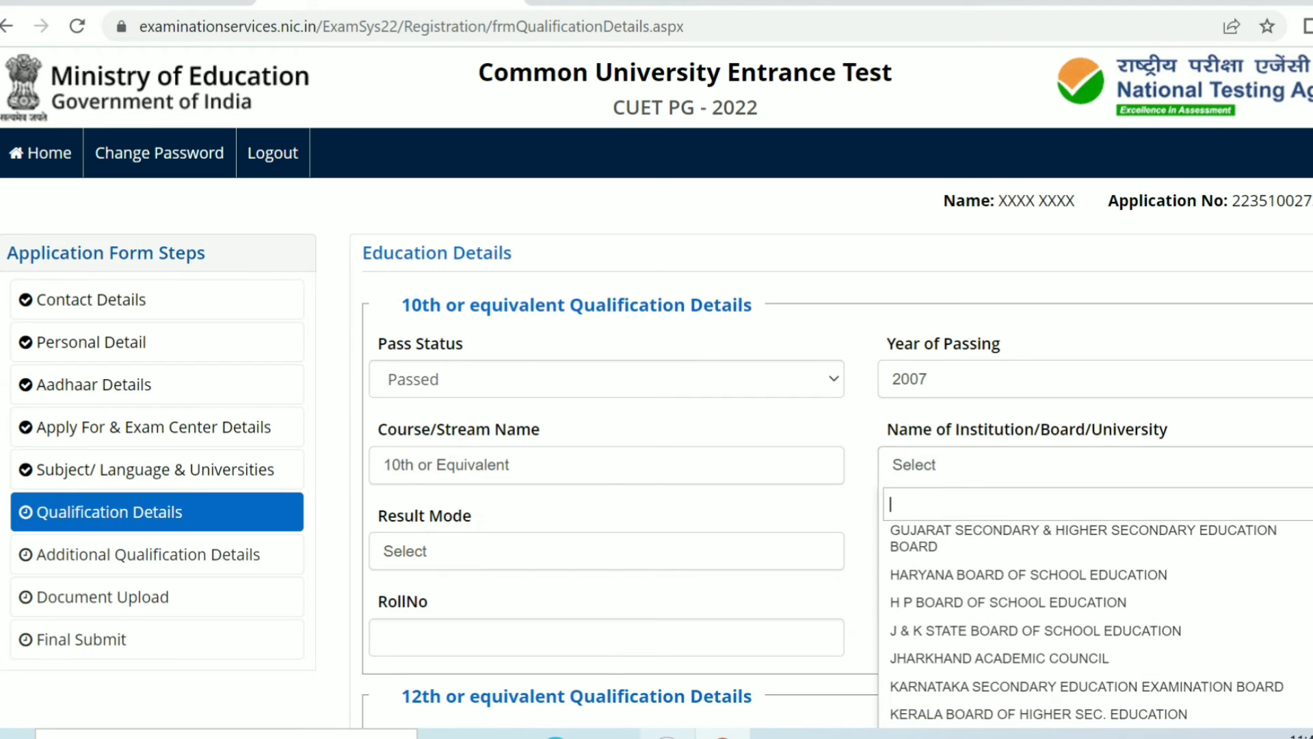
{"action": "scroll", "coordinate": [1094, 616], "scroll_direction": "down", "scroll_amount": 2}
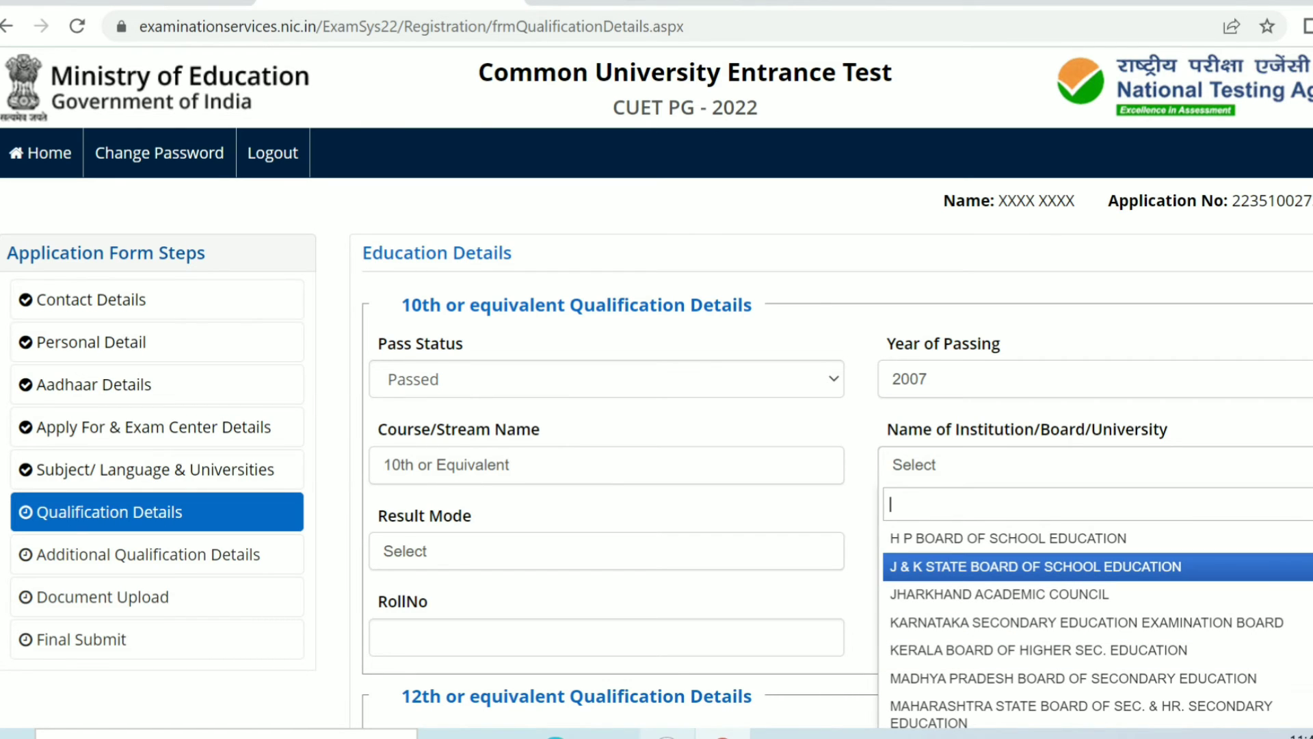
{"action": "key", "text": "Return"}
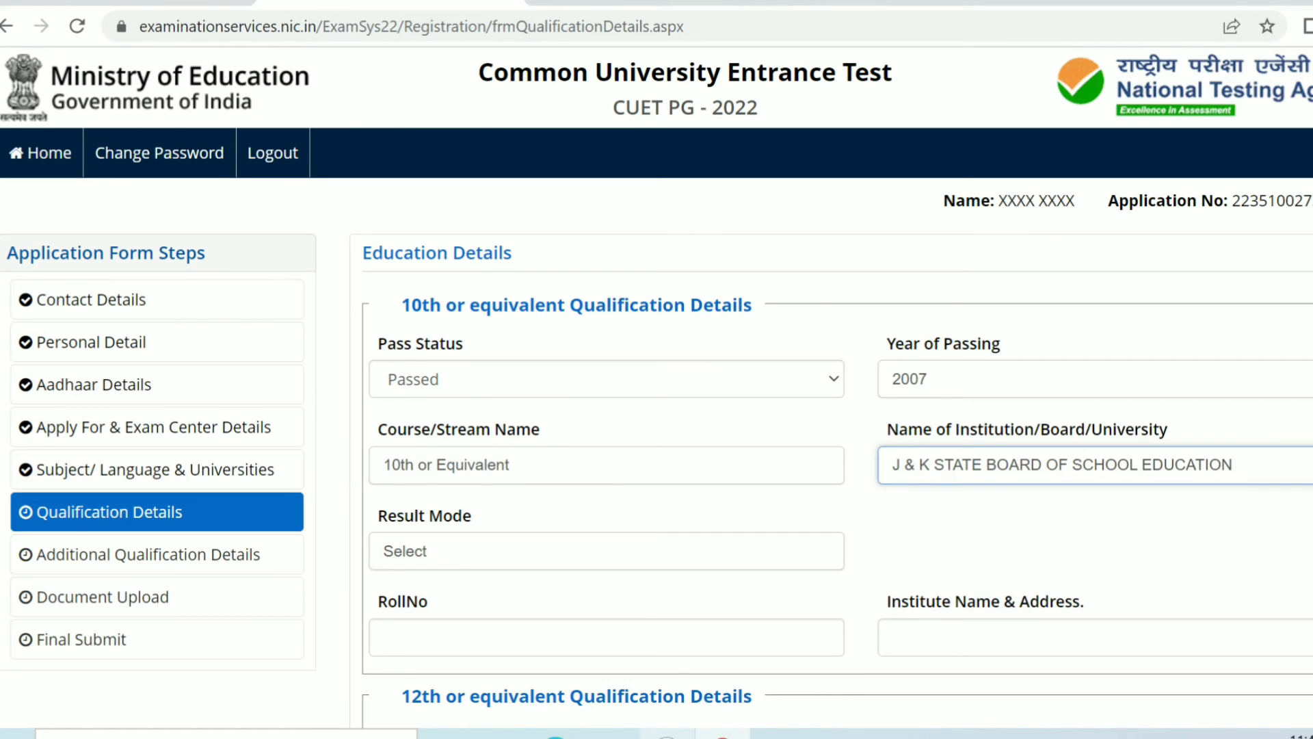
Step: Set the 10th Result Mode to Percentage and enter Total Marks 500 and Obtained Marks 455
{"action": "left_click", "coordinate": [606, 551]}
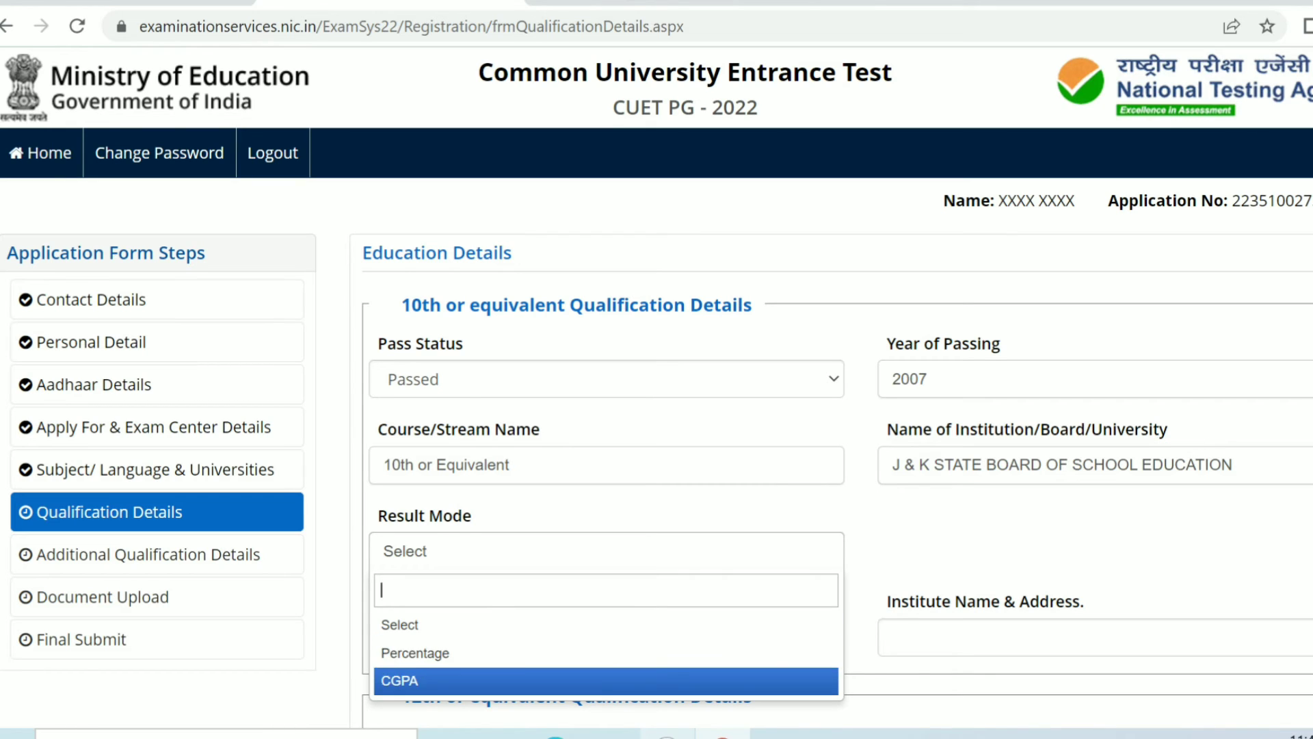
{"action": "key", "text": "Return"}
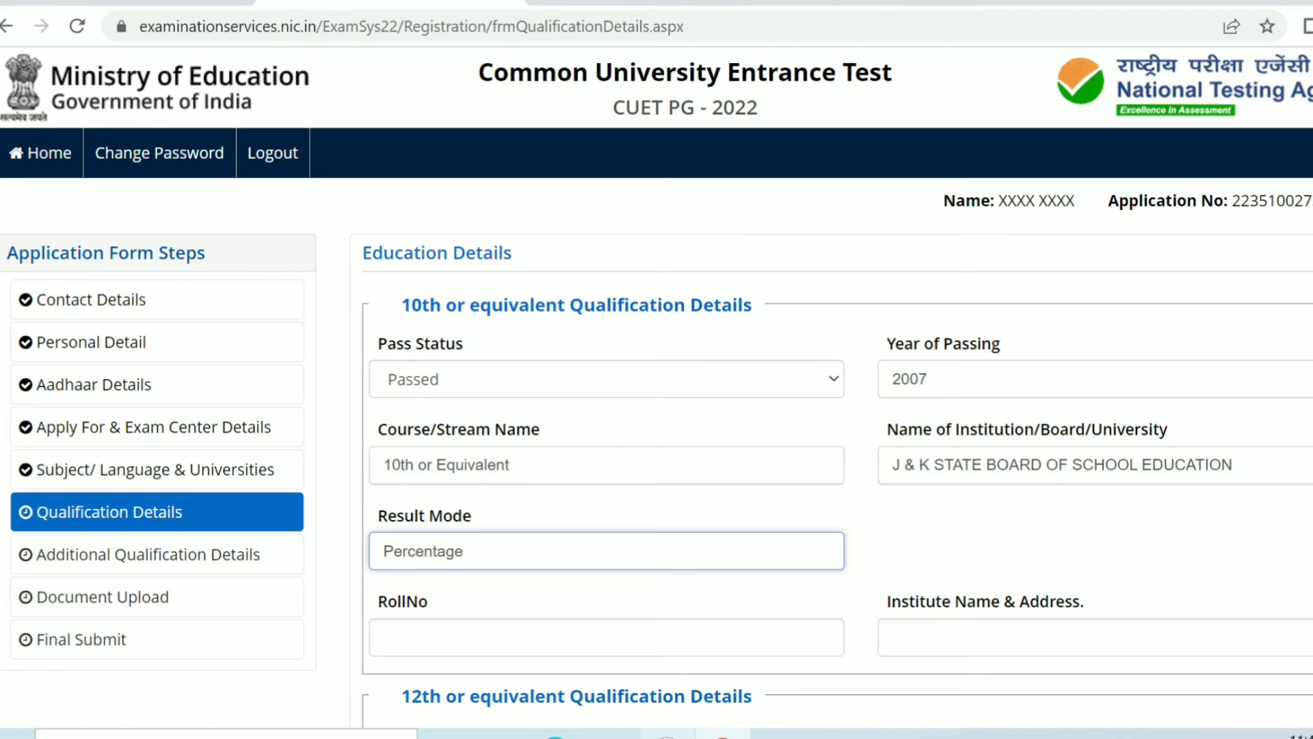
{"action": "scroll", "coordinate": [657, 388], "scroll_direction": "down", "scroll_amount": 3}
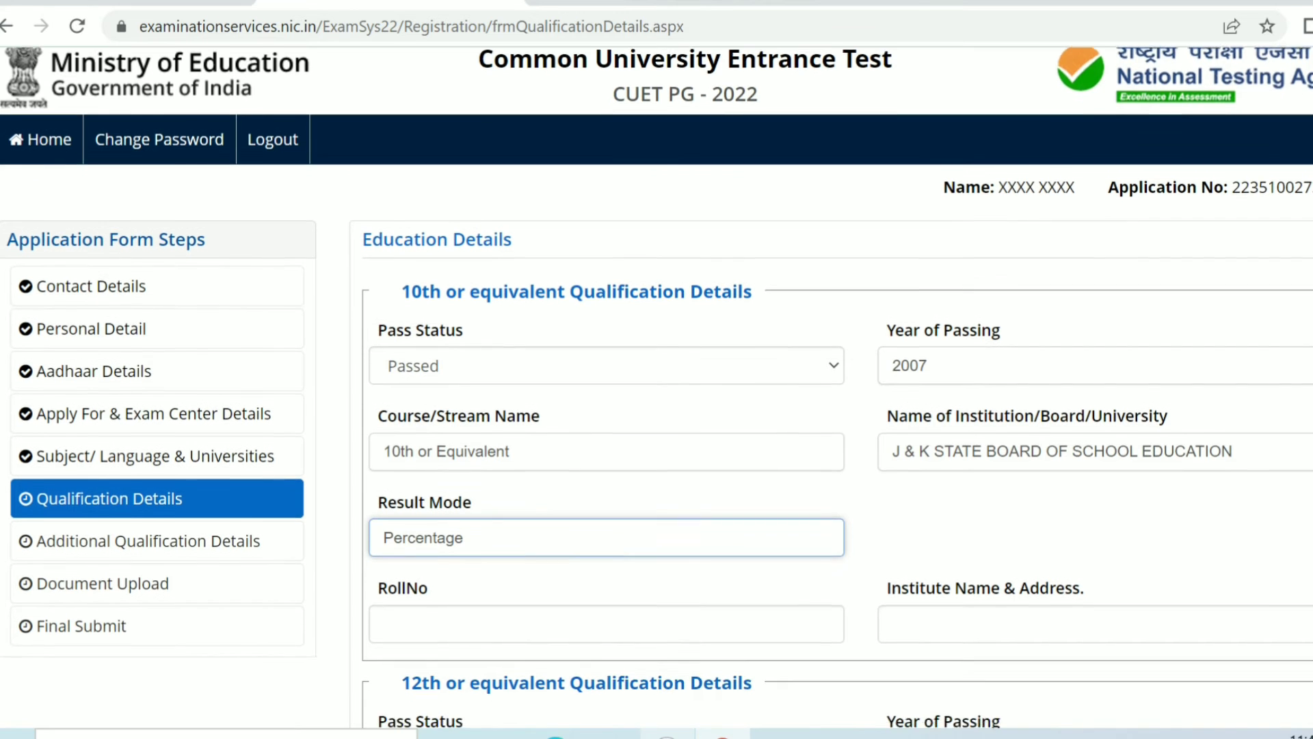
{"action": "scroll", "coordinate": [657, 388], "scroll_direction": "down", "scroll_amount": 2}
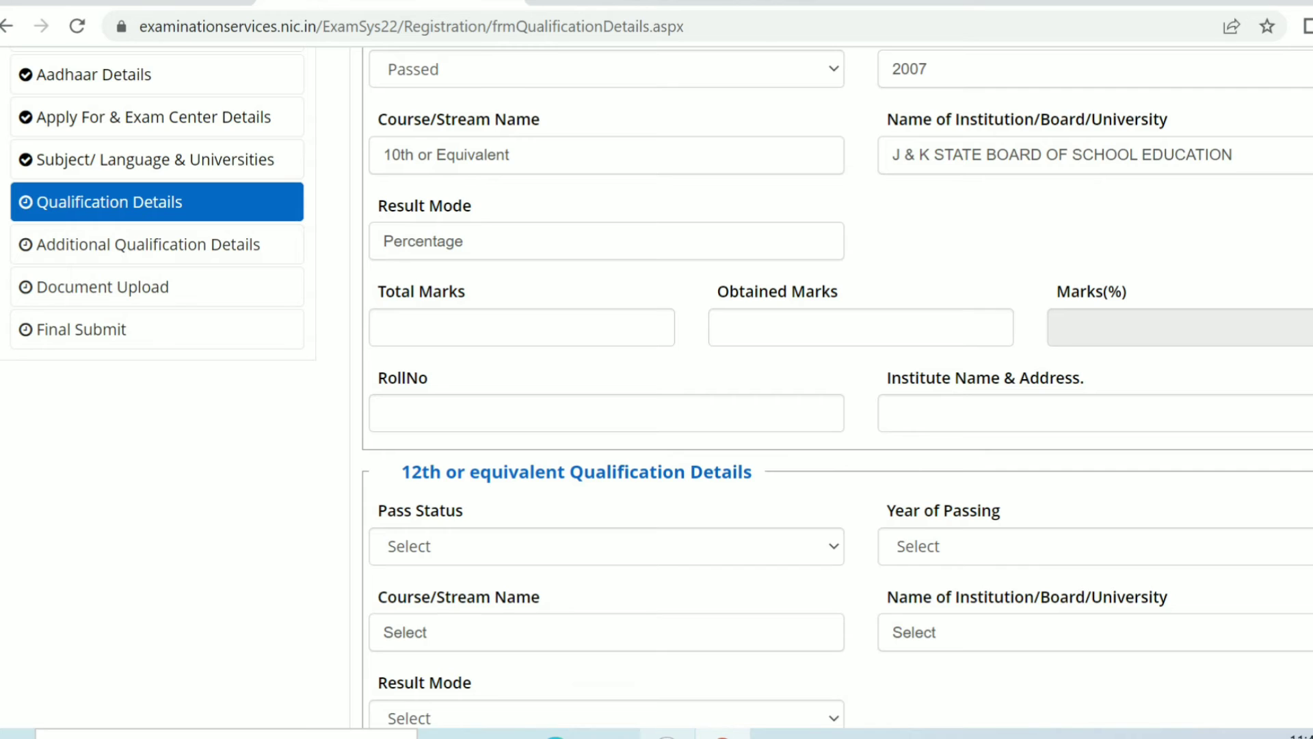
{"action": "left_click", "coordinate": [521, 328]}
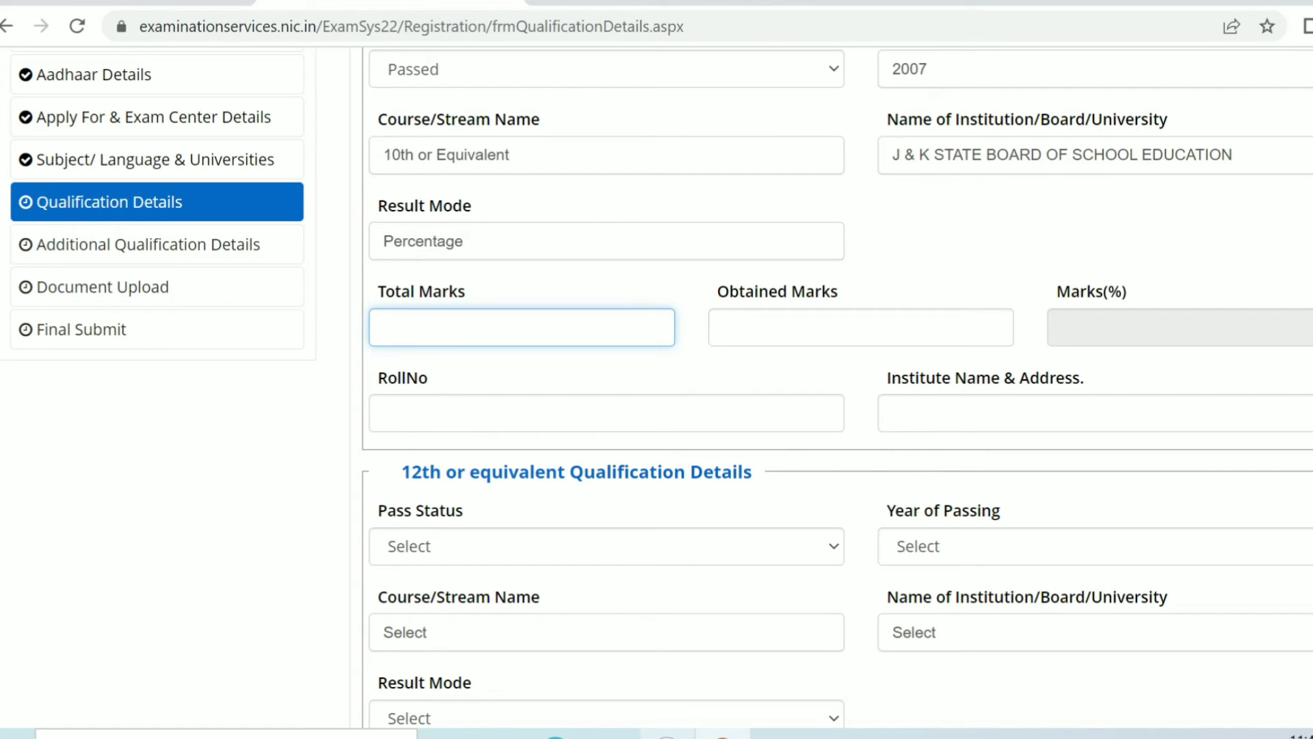
{"action": "type", "text": "500"}
{"action": "left_click", "coordinate": [860, 328]}
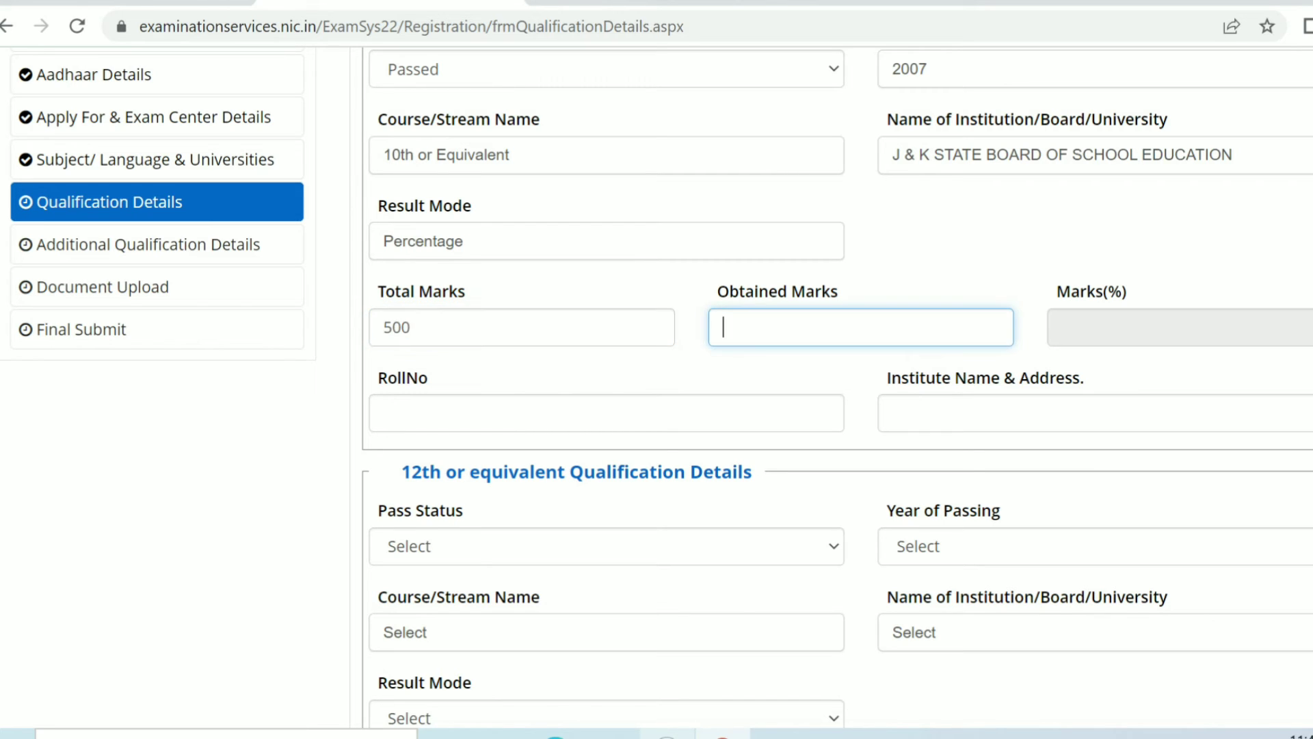
{"action": "type", "text": "455"}
{"action": "key", "text": "Tab"}
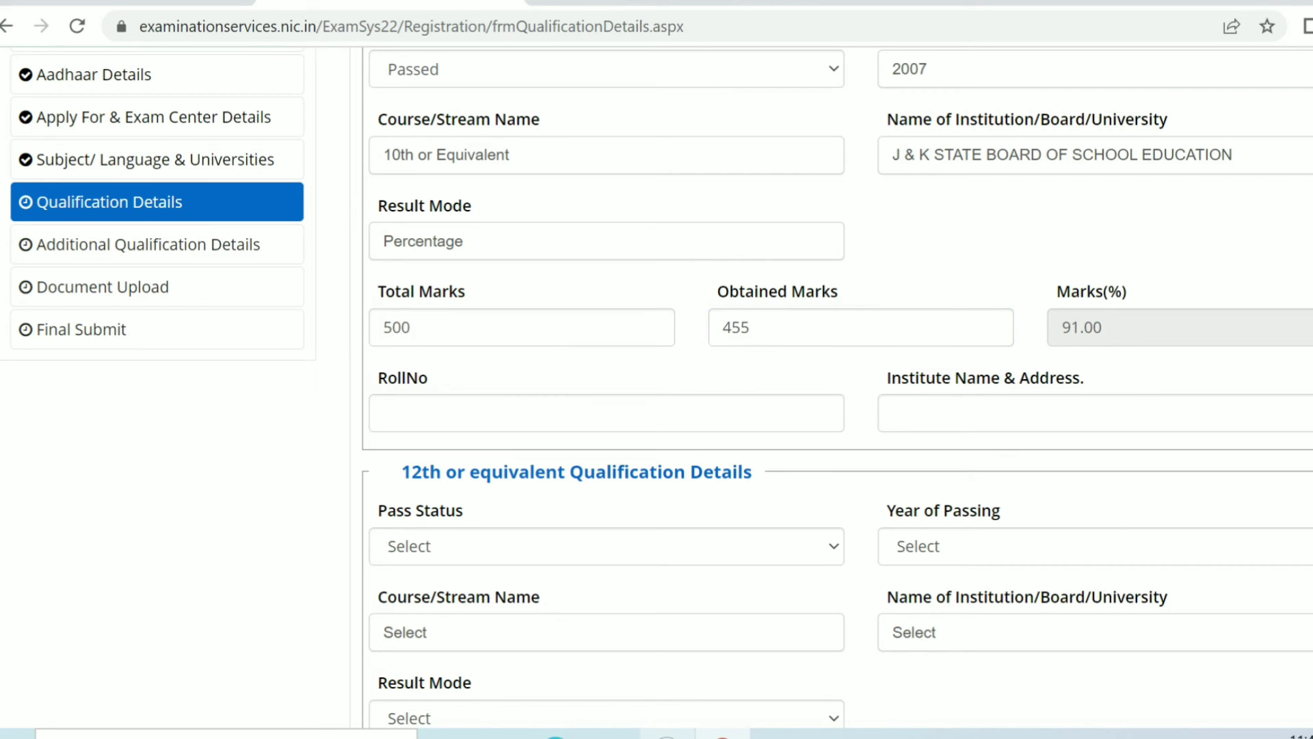
Step: Enter the 10th roll number and IQRA as the institute name and address
{"action": "key", "text": "Tab"}
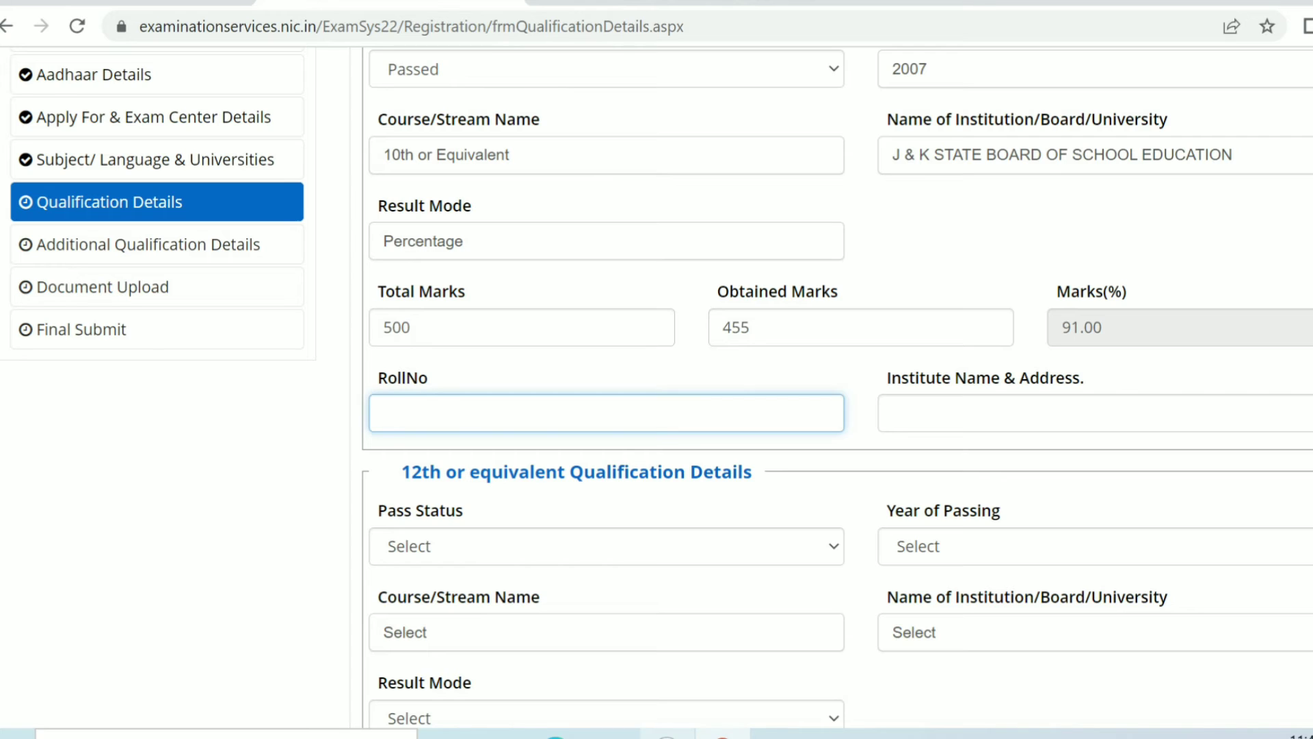
{"action": "key", "text": "Tab"}
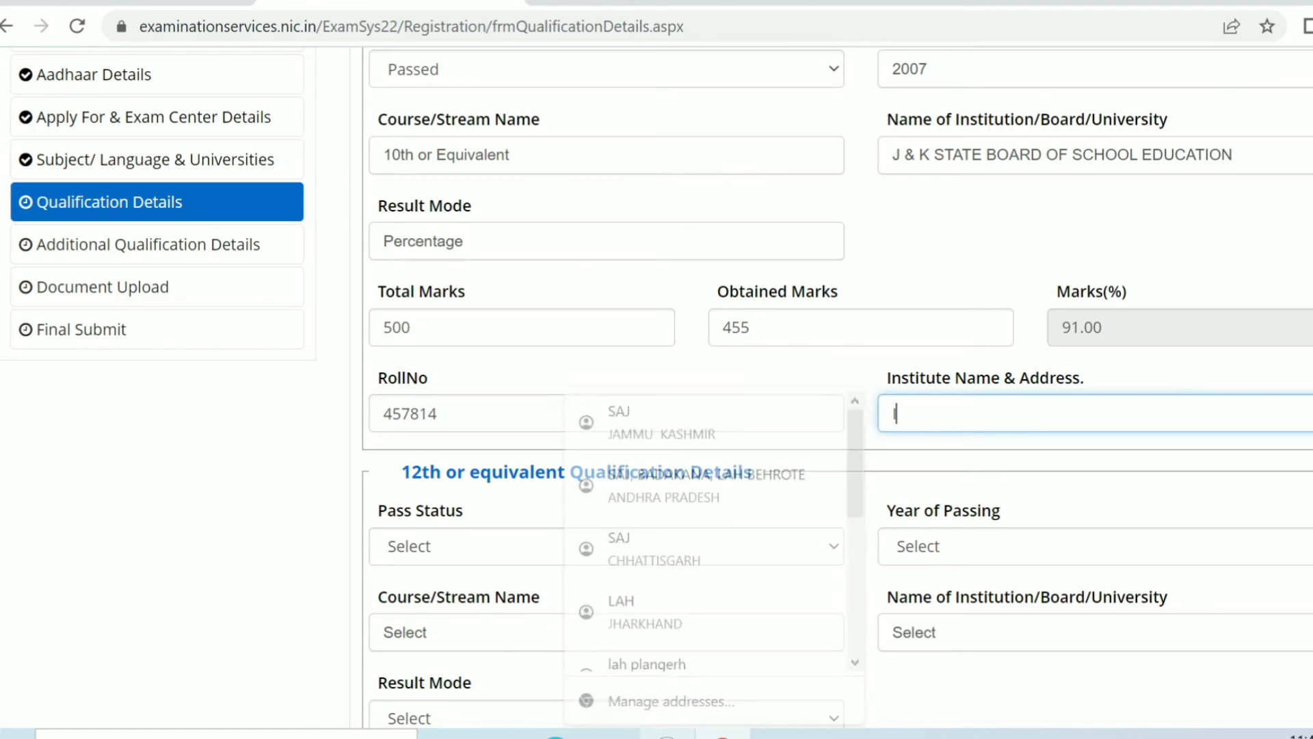
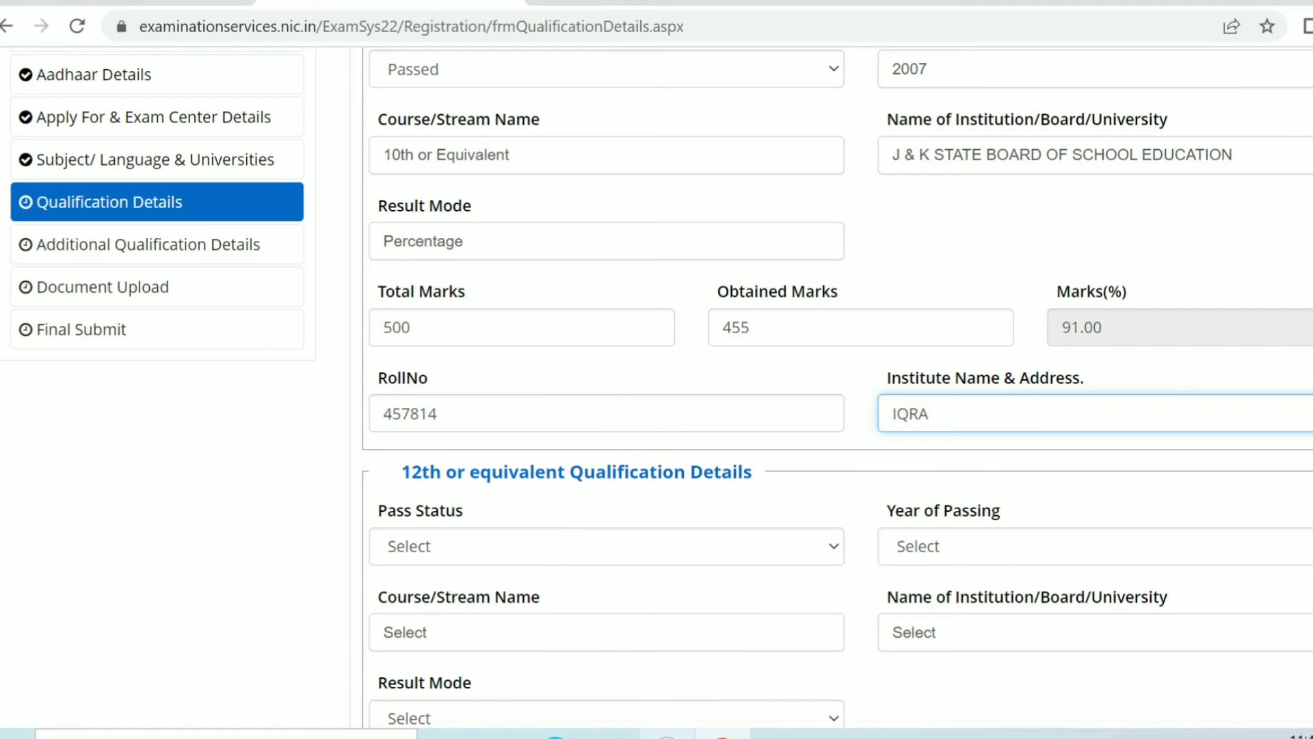
{"action": "key", "text": "Tab"}
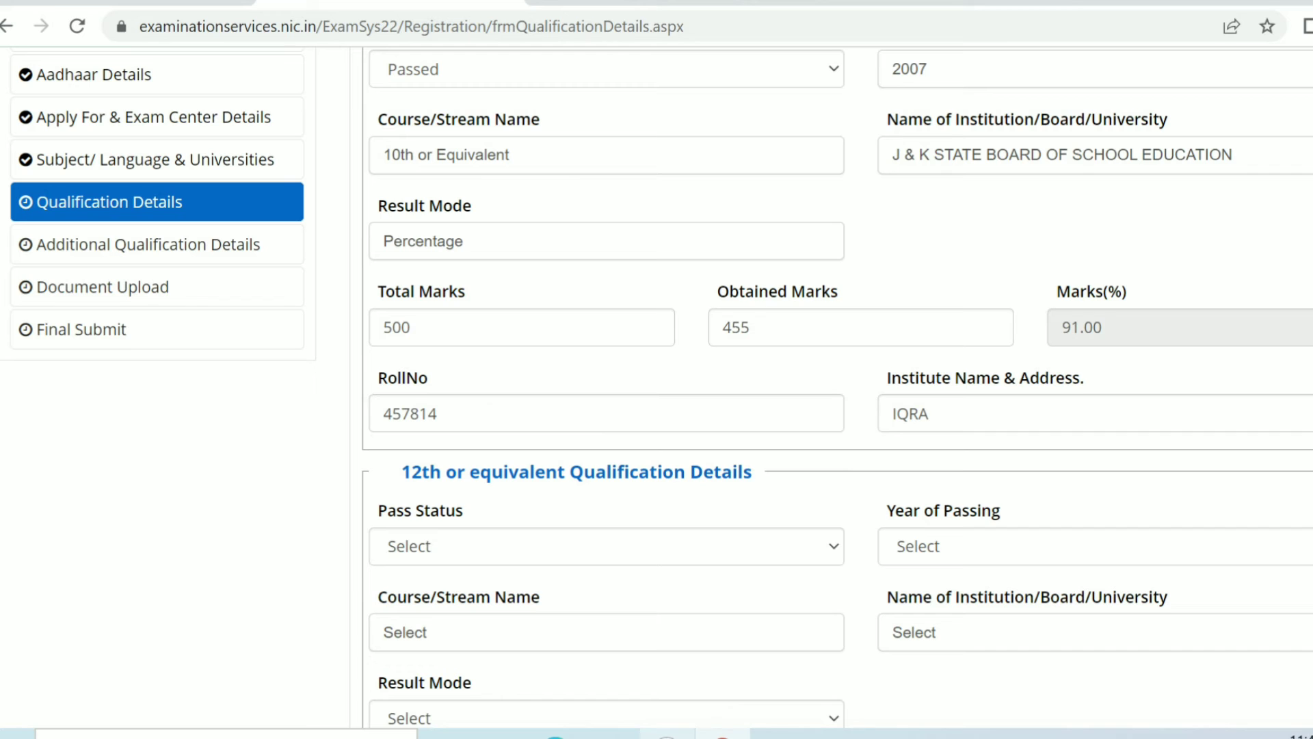
Step: Fill in the 12th qualification as Passed in 2009 with course Class 12th or equivalent
{"action": "scroll", "coordinate": [657, 388], "scroll_direction": "down", "scroll_amount": 4}
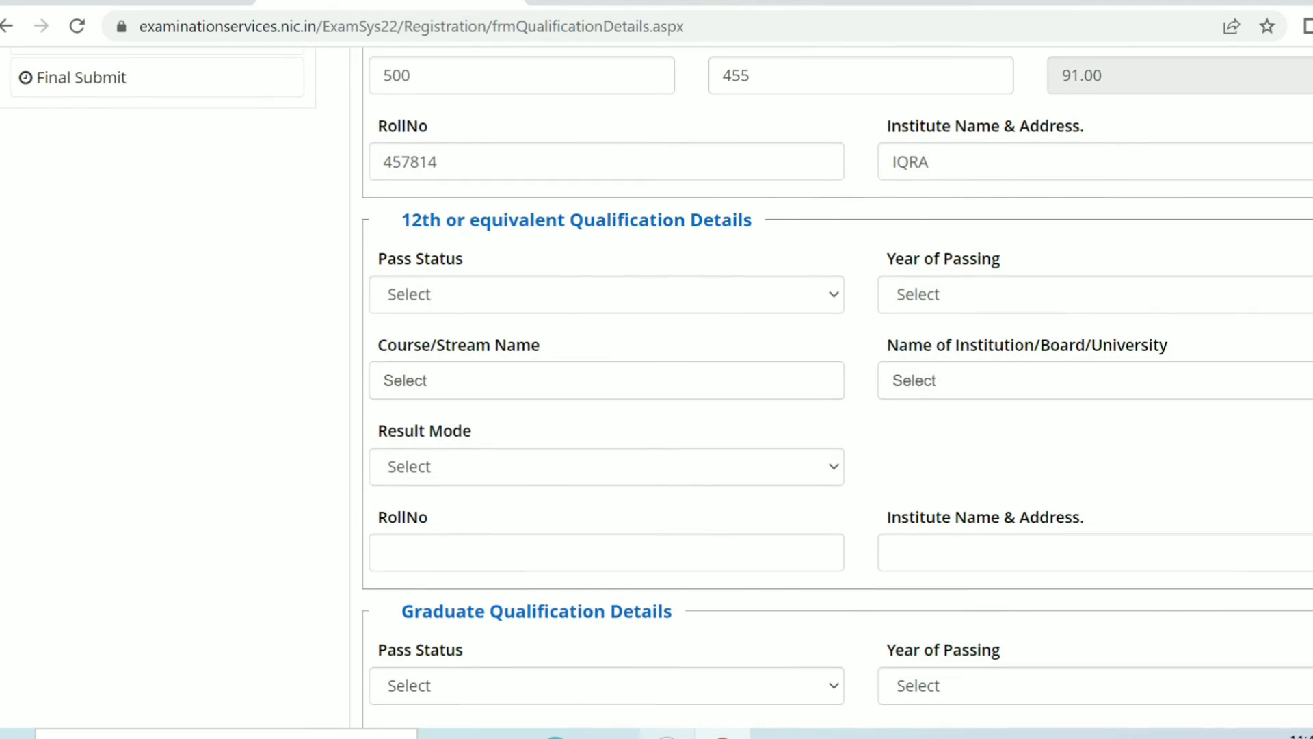
{"action": "left_click", "coordinate": [606, 295]}
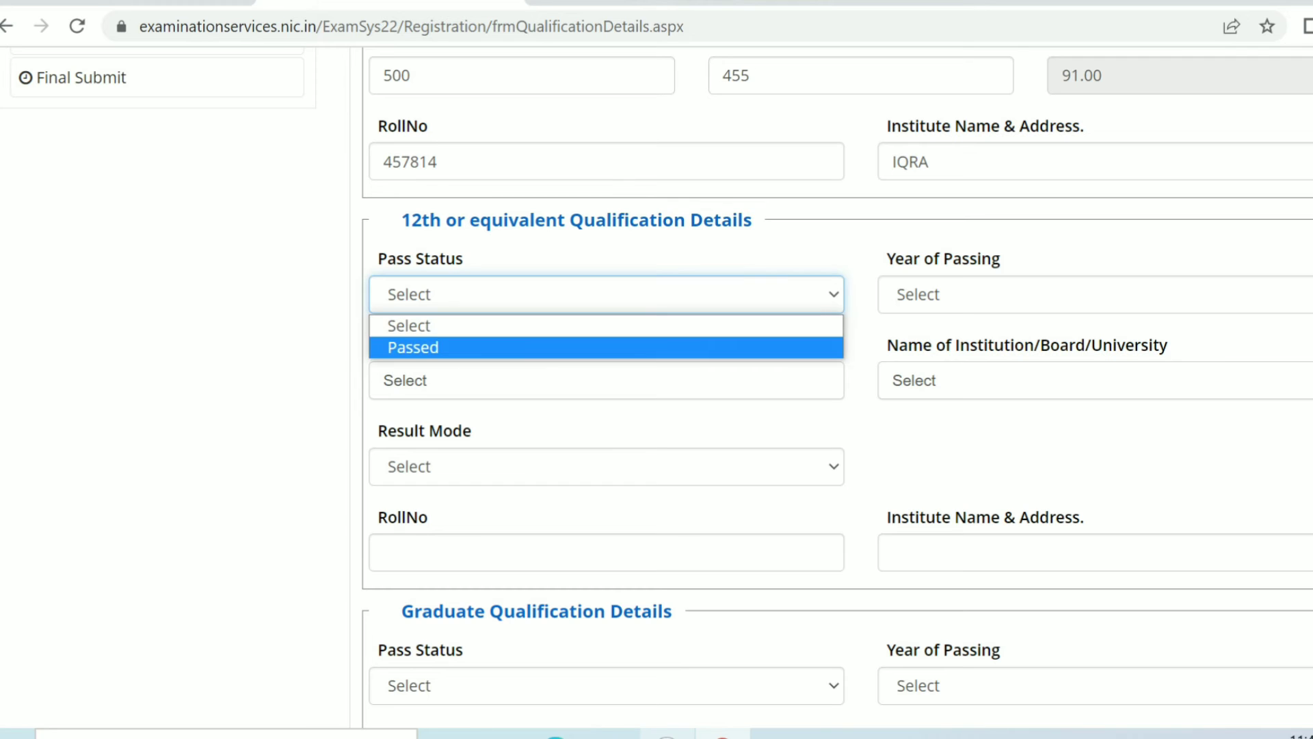
{"action": "key", "text": "Return"}
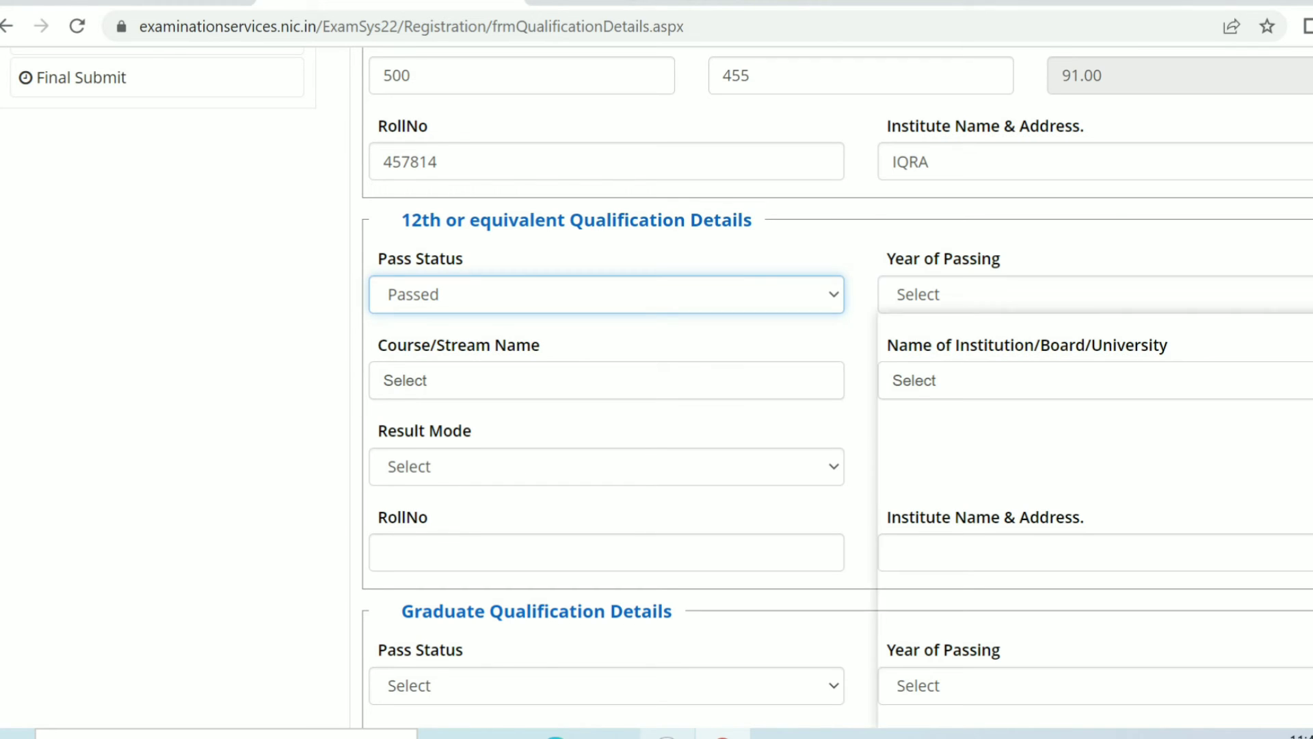
{"action": "left_click", "coordinate": [1095, 294]}
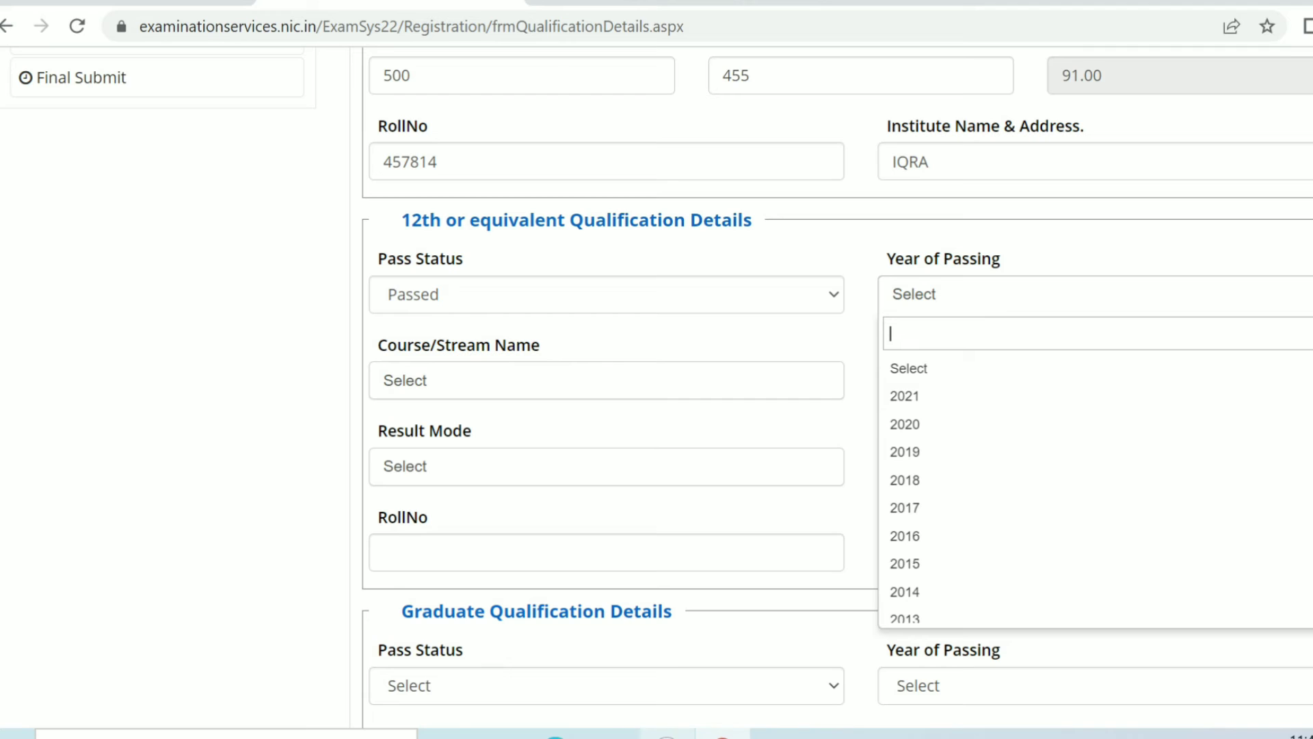
{"action": "scroll", "coordinate": [1094, 479], "scroll_direction": "down", "scroll_amount": 3}
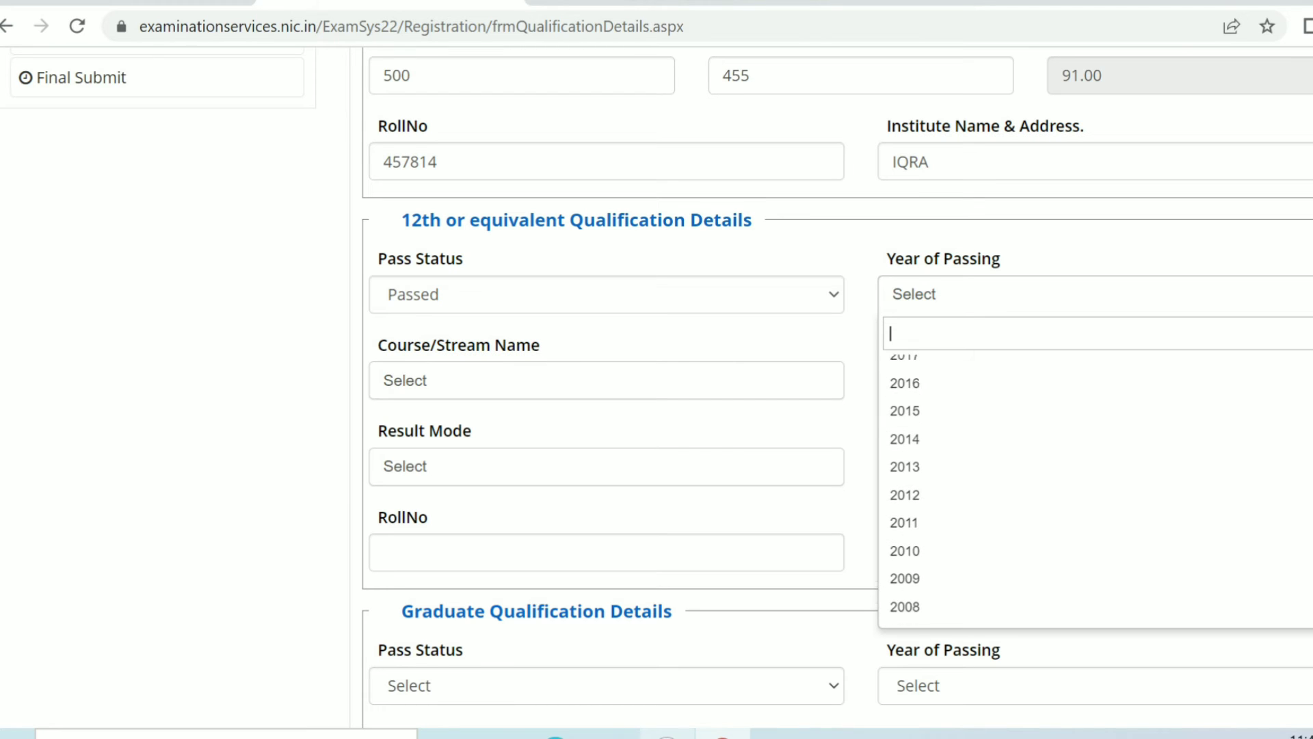
{"action": "left_click", "coordinate": [958, 578]}
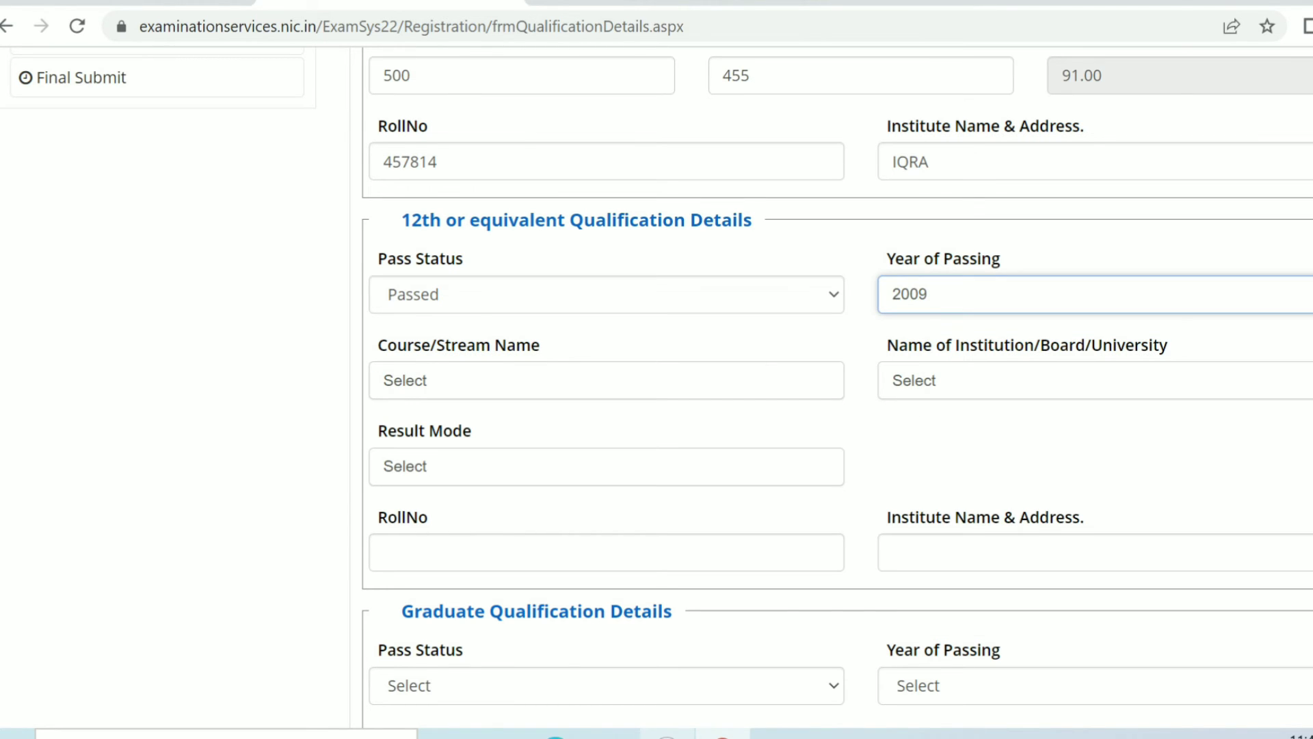
{"action": "left_click", "coordinate": [520, 380]}
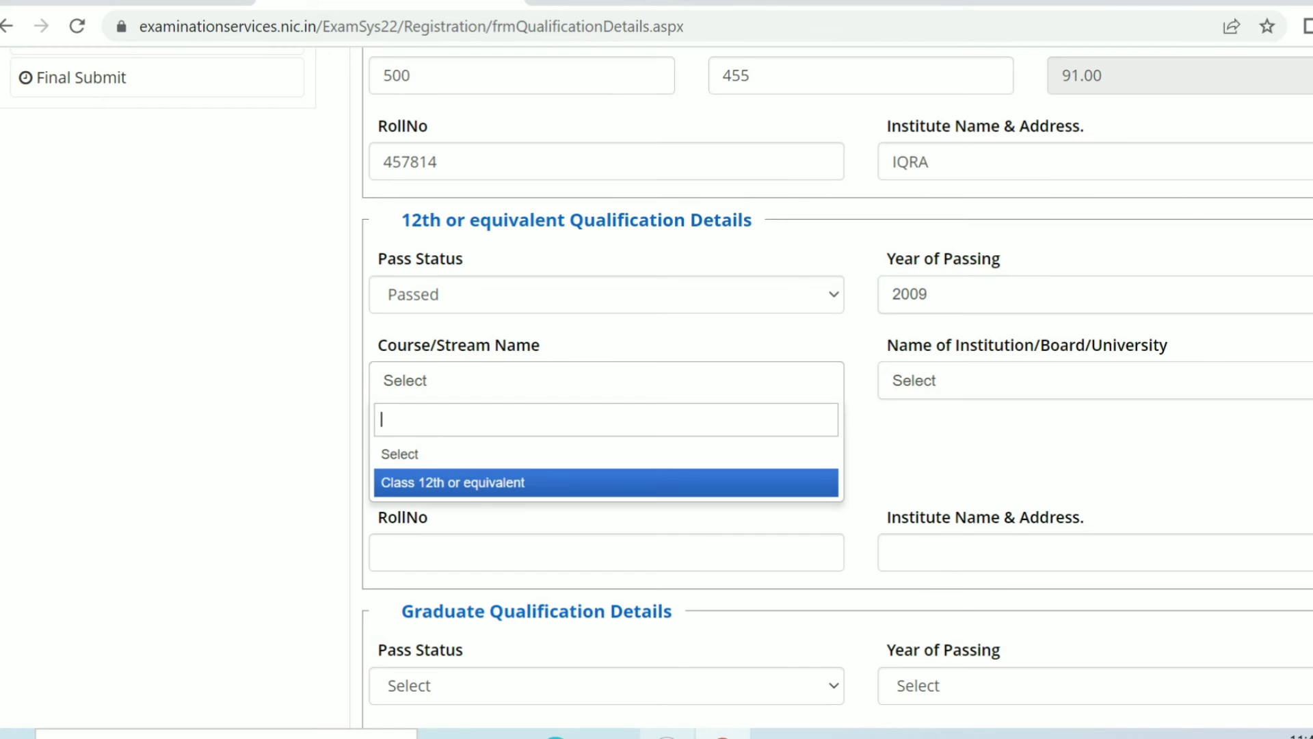
{"action": "left_click", "coordinate": [479, 481]}
Step: Set the 12th board to DELHI STATE OPEN SCHOOL and its Result Mode to Percentage
{"action": "left_click", "coordinate": [1094, 380]}
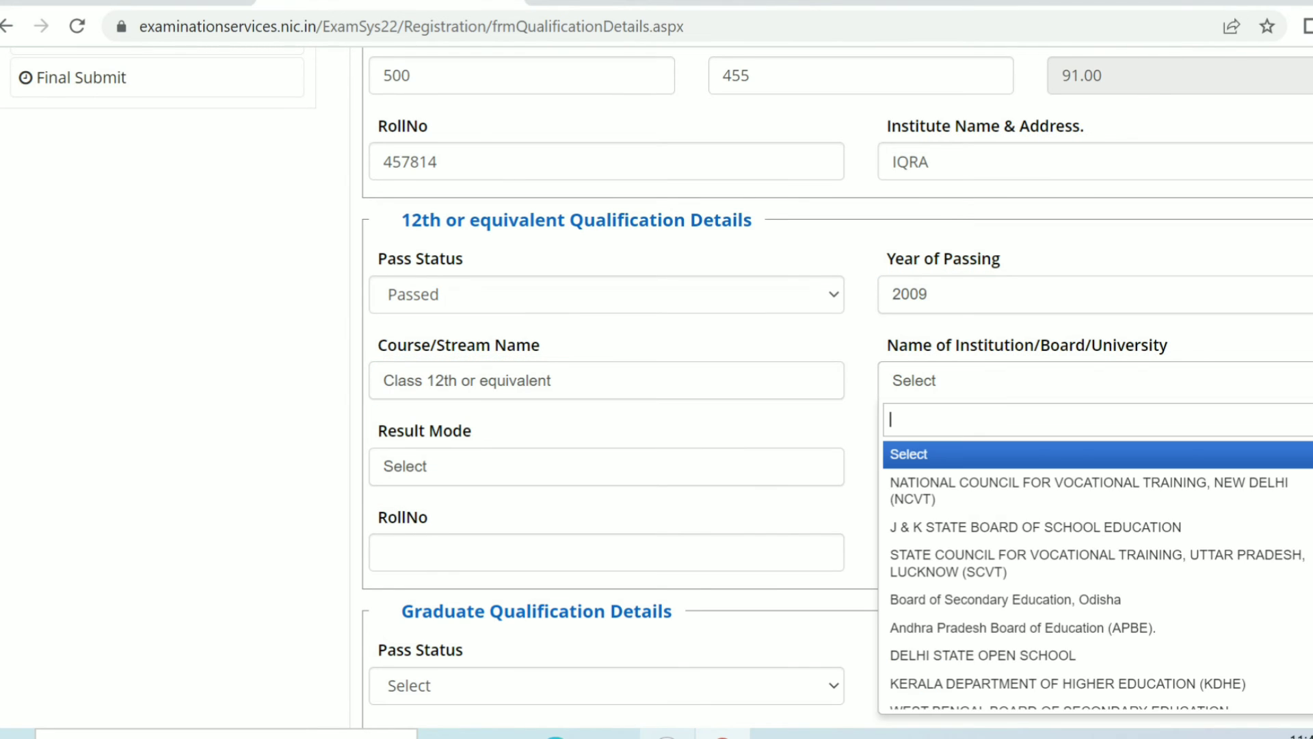
{"action": "left_click", "coordinate": [1094, 380]}
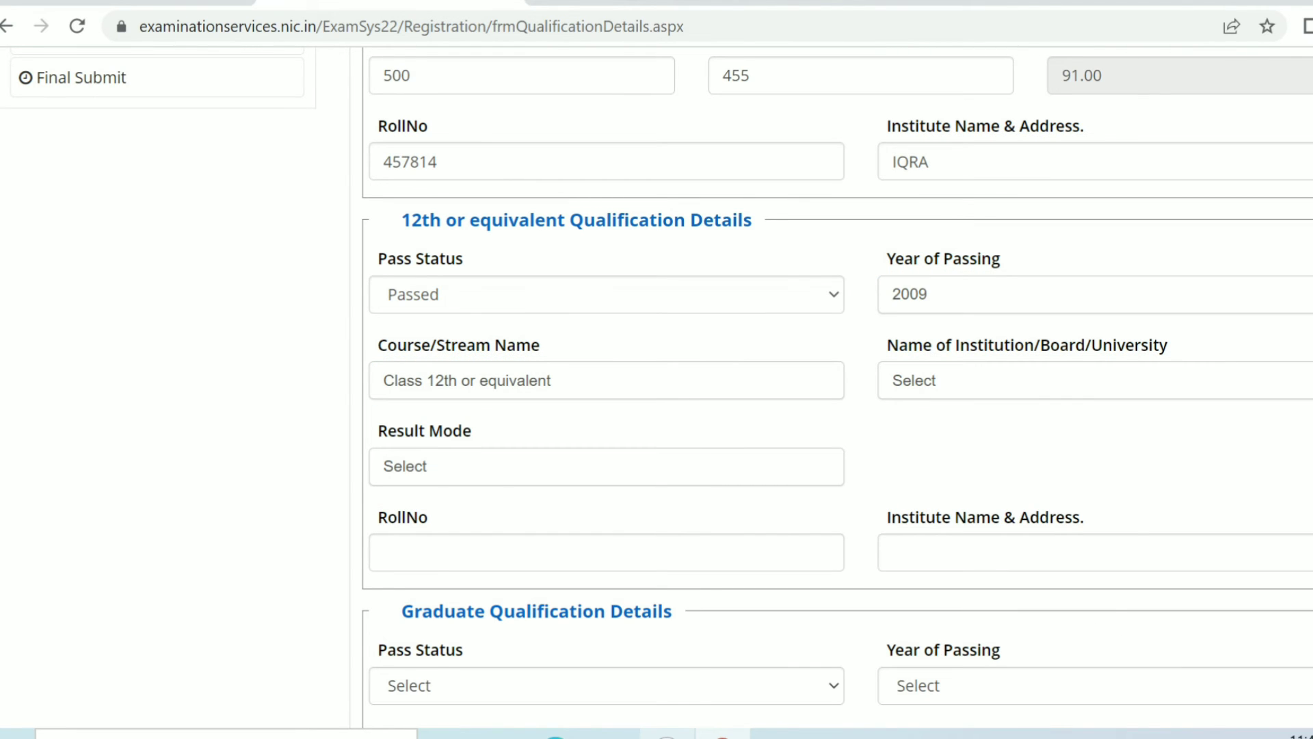
{"action": "left_click", "coordinate": [1094, 380]}
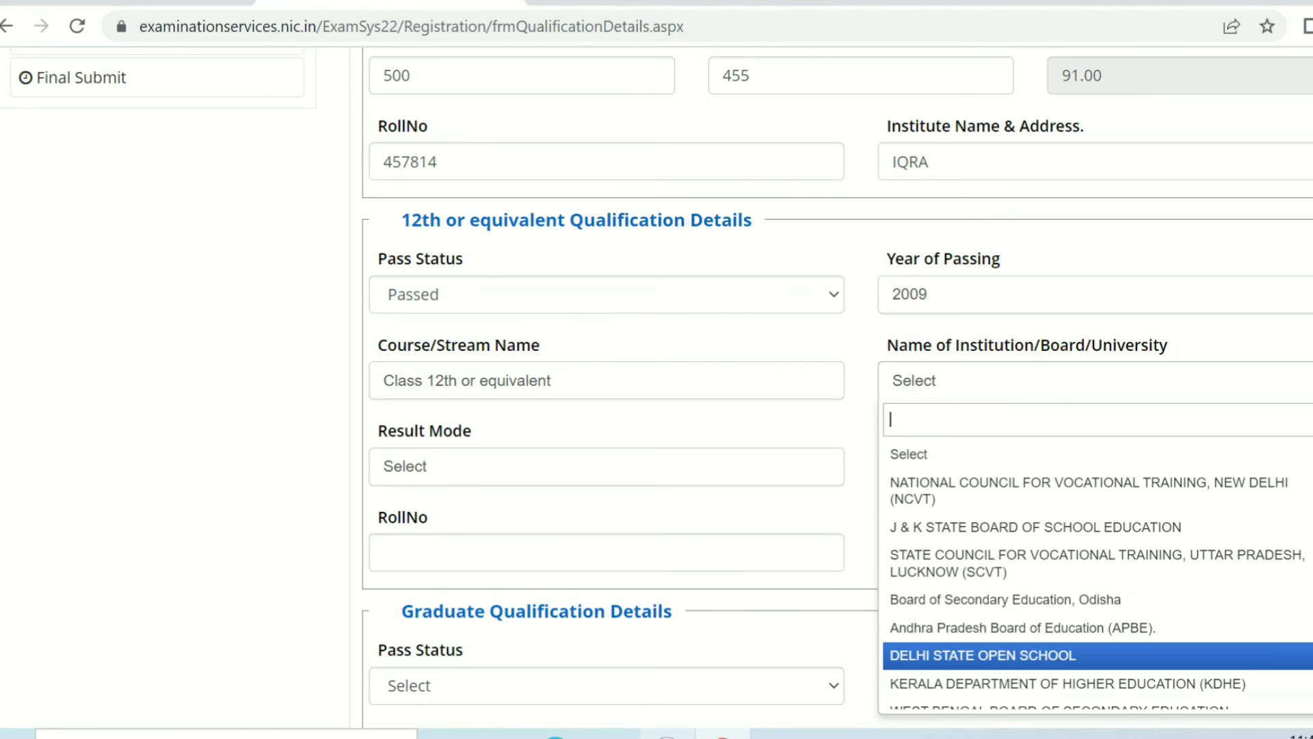
{"action": "left_click", "coordinate": [983, 656]}
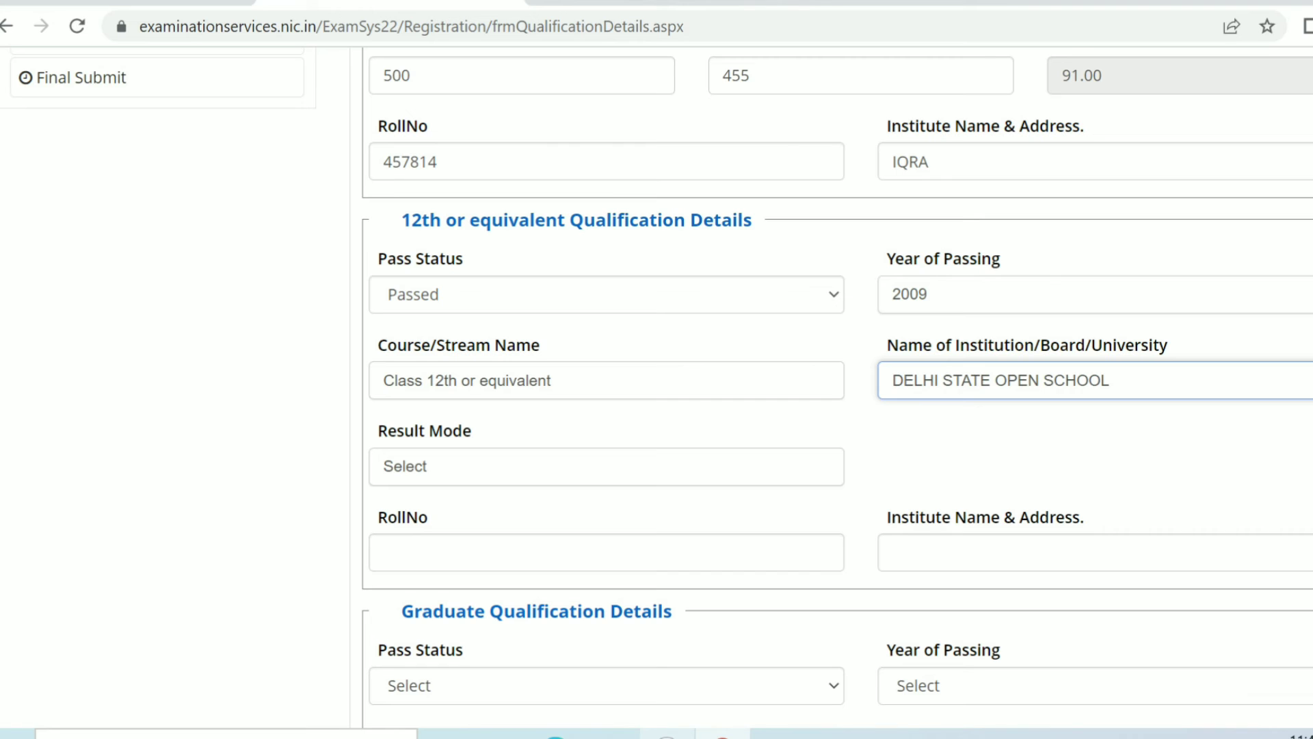
{"action": "left_click", "coordinate": [607, 467]}
{"action": "left_click", "coordinate": [607, 568]}
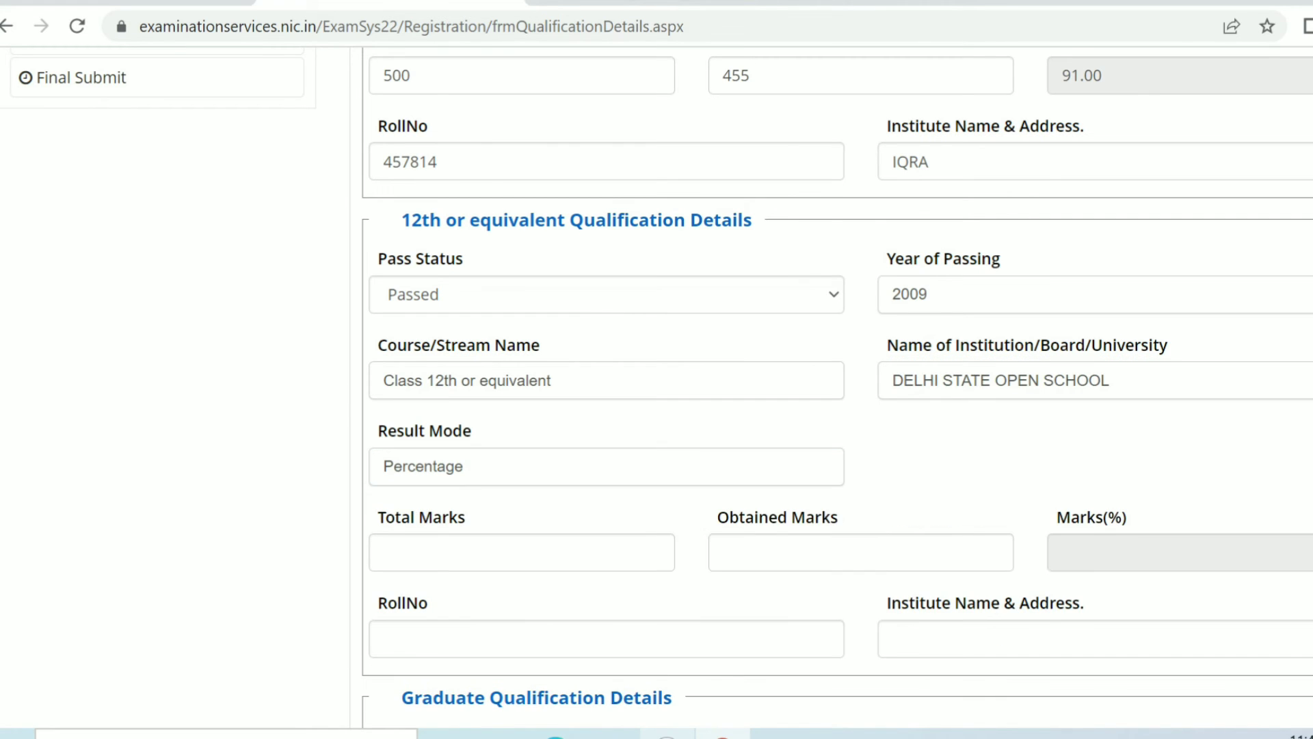
Step: Enter the 12th Total Marks as 750 and Obtained Marks as 566
{"action": "left_click", "coordinate": [522, 553]}
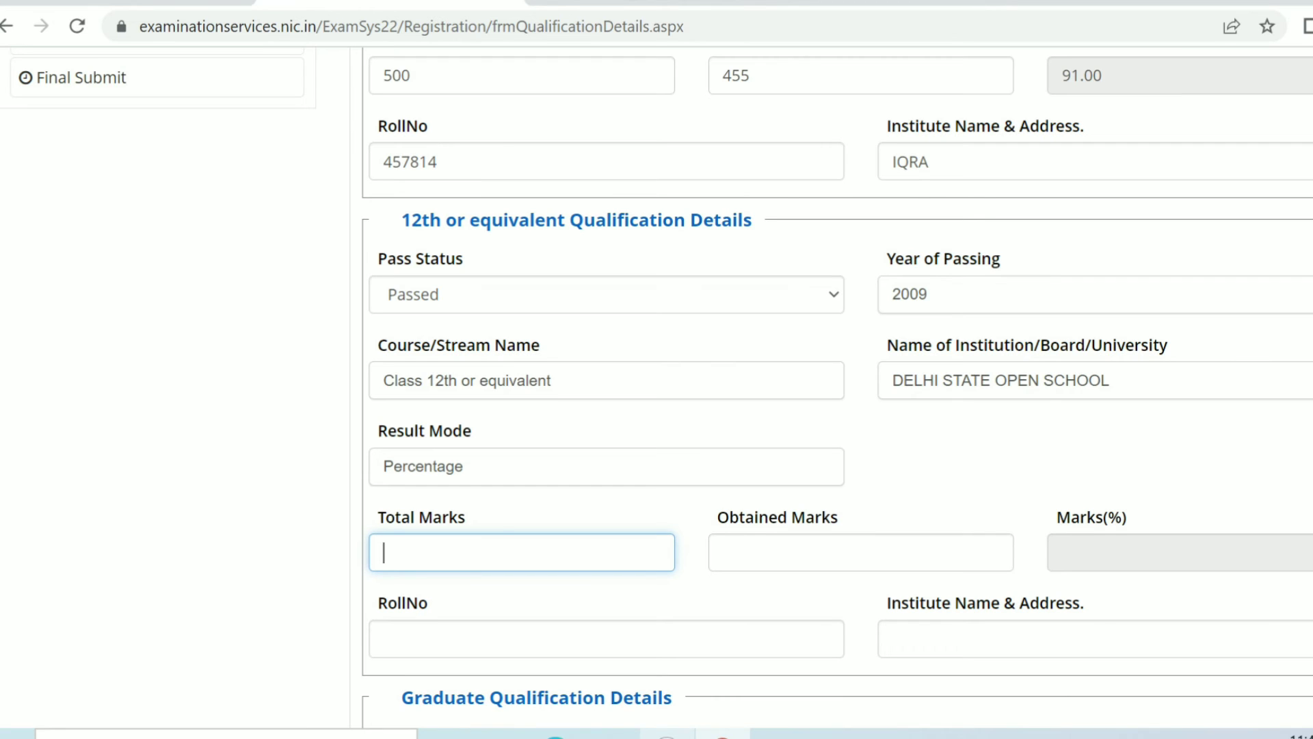
{"action": "type", "text": "750"}
{"action": "left_click", "coordinate": [861, 553]}
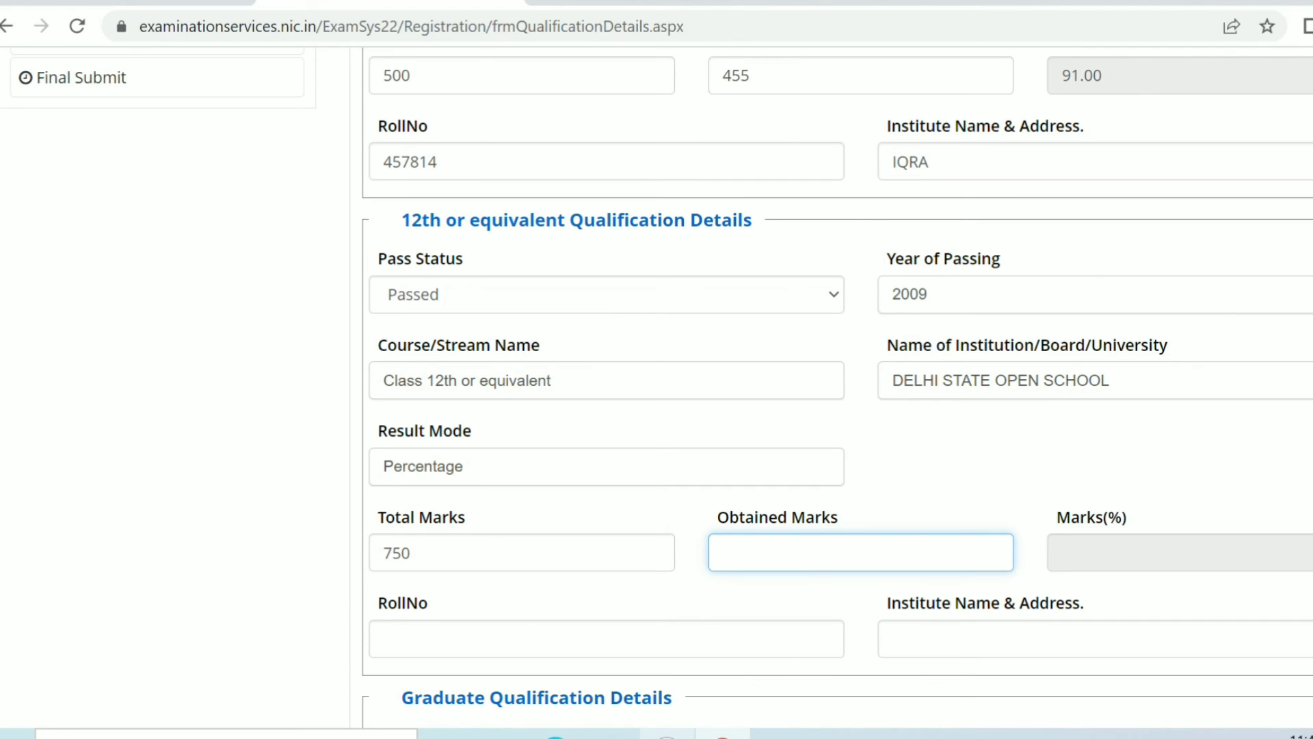
{"action": "type", "text": "566"}
{"action": "key", "text": "Tab"}
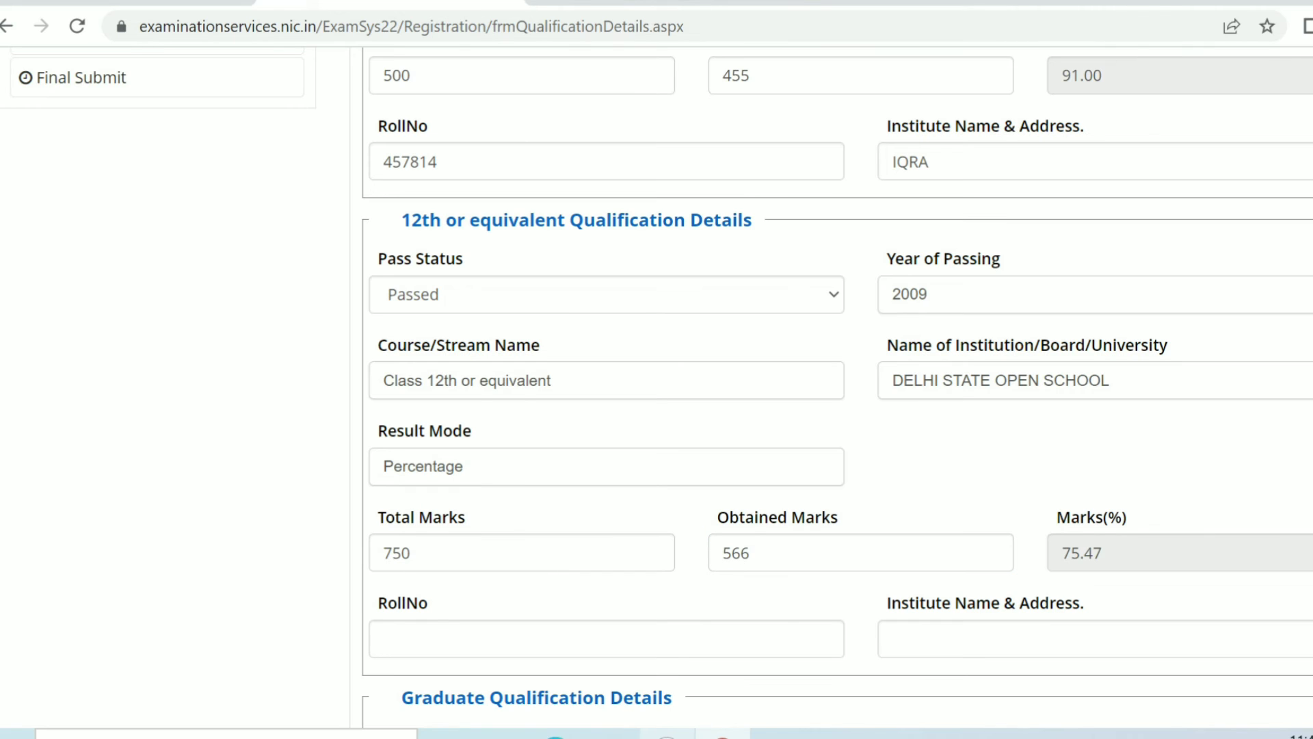
{"action": "left_click", "coordinate": [606, 639]}
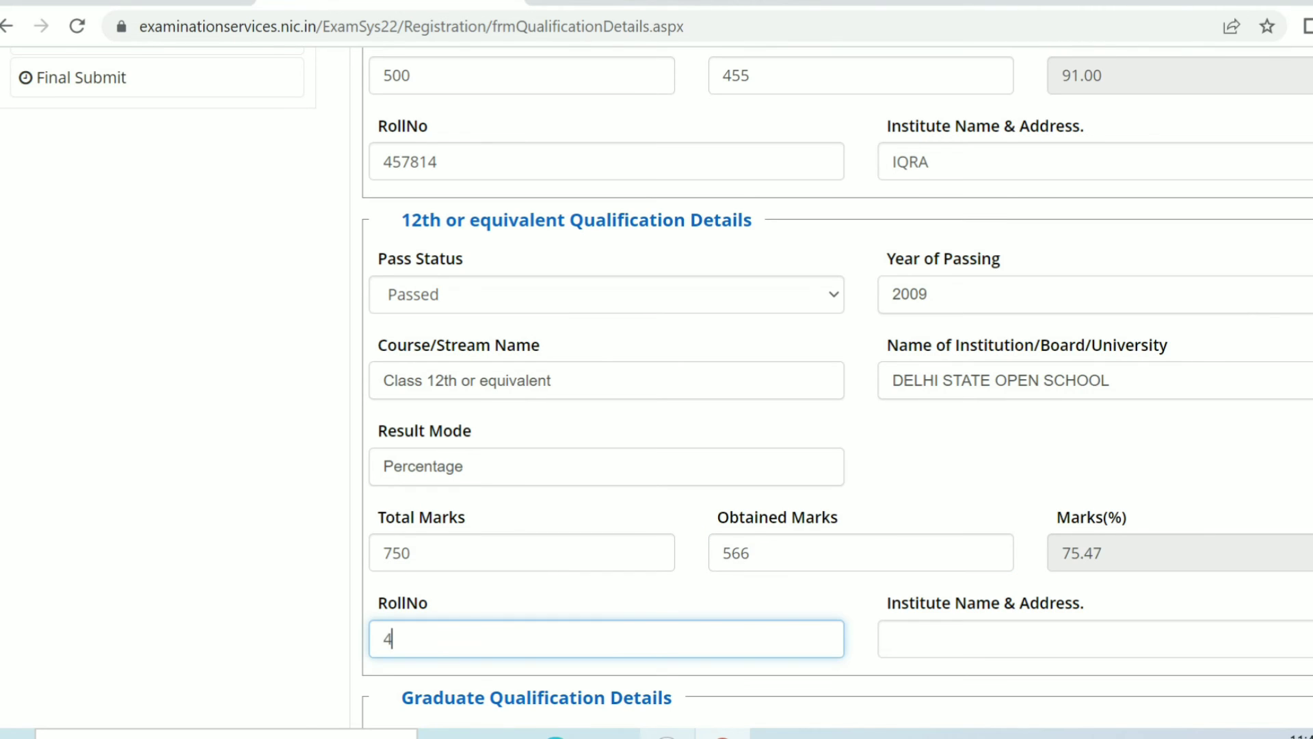
{"action": "left_click", "coordinate": [1095, 639]}
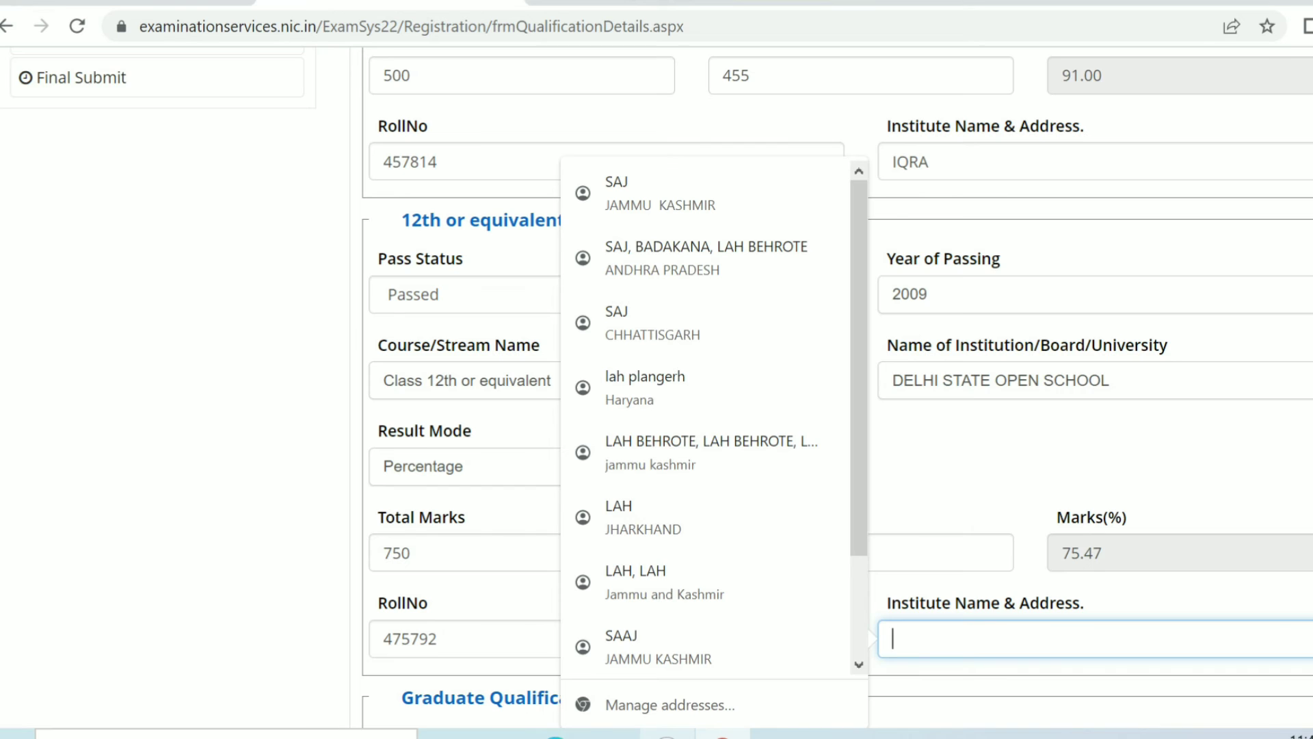
{"action": "type", "text": "SARS"}
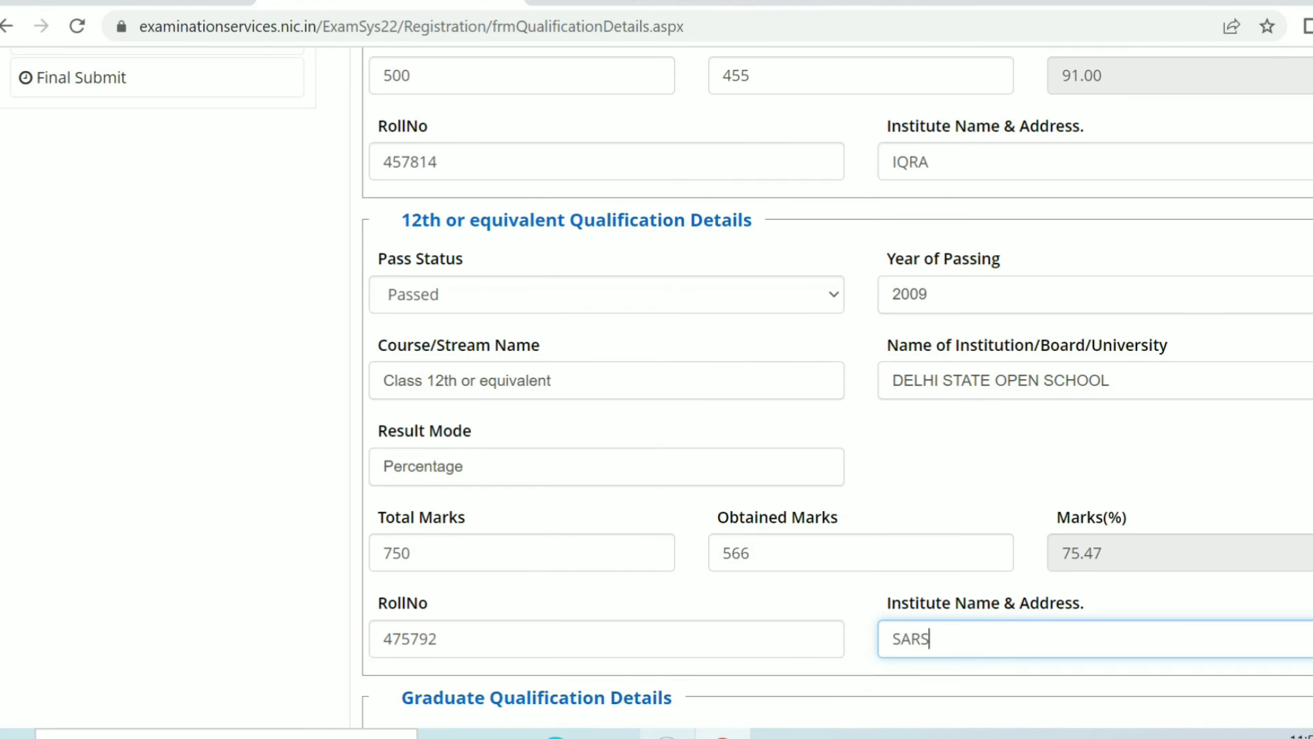
{"action": "type", "text": "AYED"}
{"action": "key", "text": "Tab"}
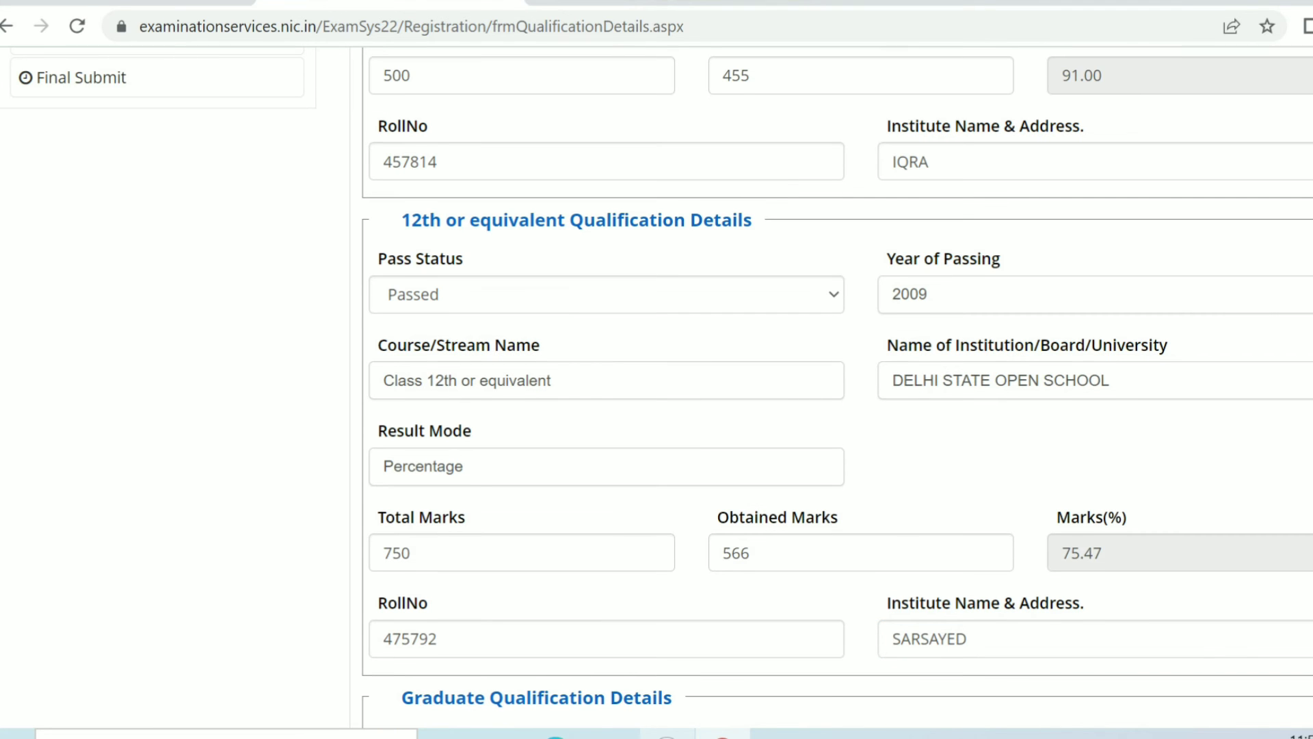
Step: Enter the displayed security pin at the bottom of the qualification form to save it
{"action": "scroll", "coordinate": [839, 388], "scroll_direction": "down", "scroll_amount": 4}
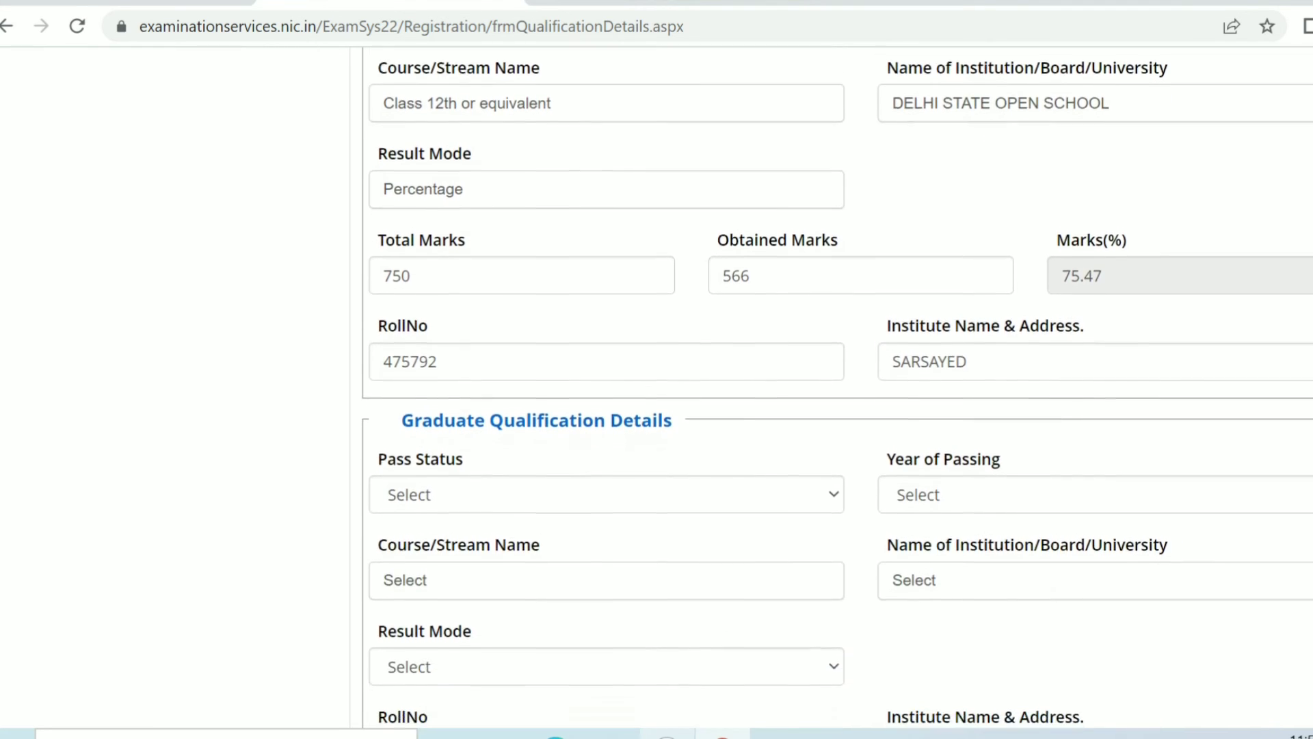
{"action": "scroll", "coordinate": [838, 388], "scroll_direction": "down", "scroll_amount": 2}
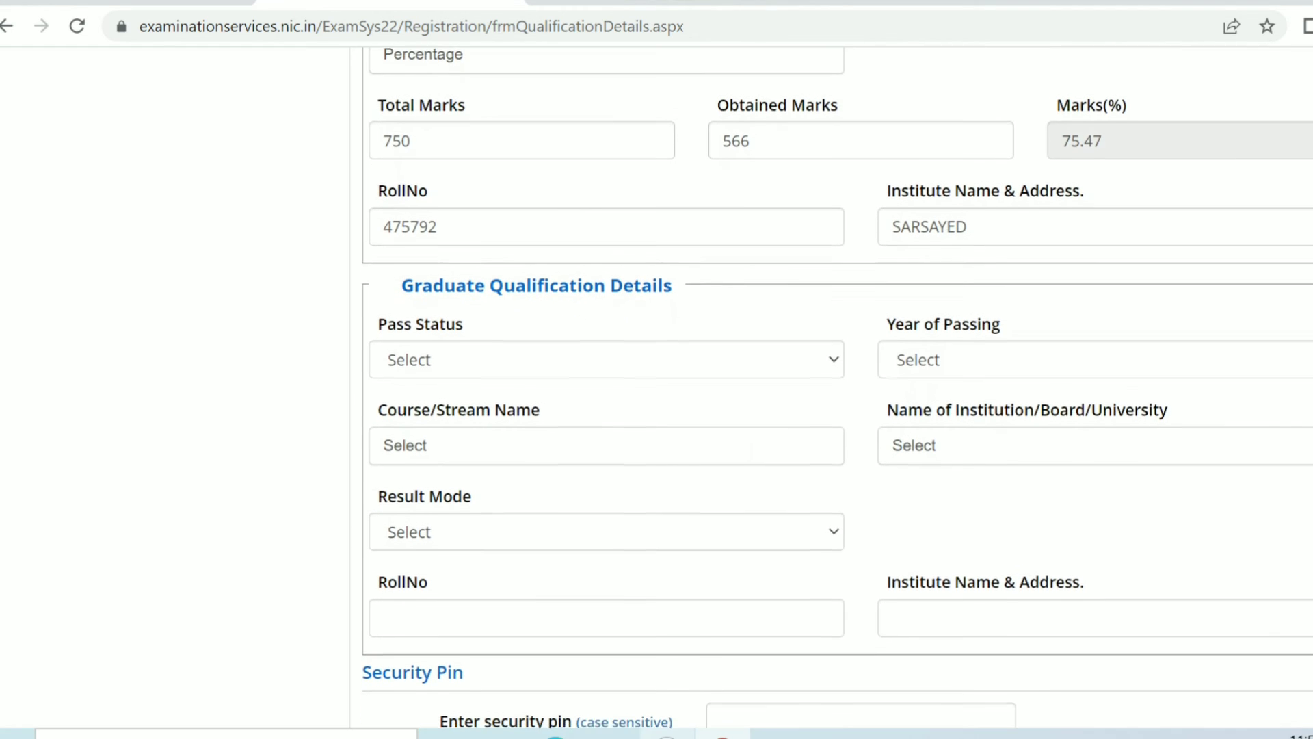
{"action": "scroll", "coordinate": [838, 388], "scroll_direction": "down", "scroll_amount": 1}
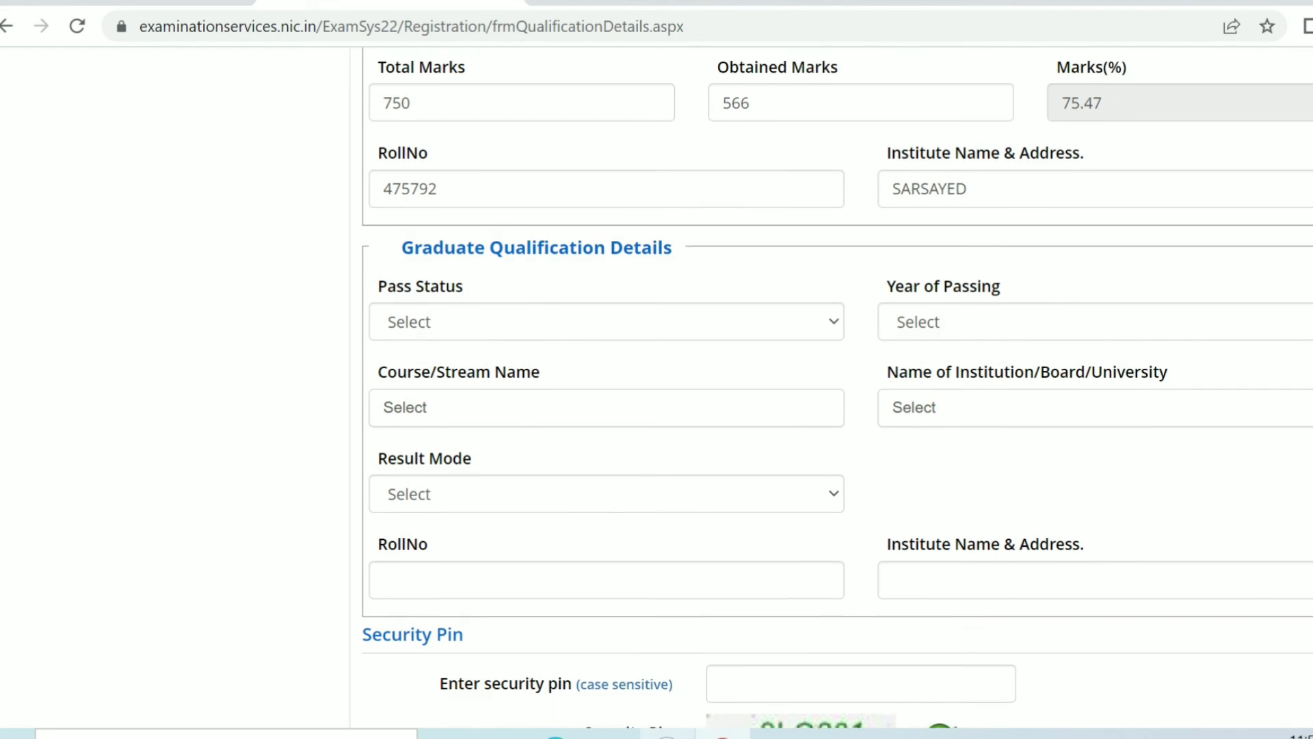
{"action": "scroll", "coordinate": [837, 388], "scroll_direction": "down", "scroll_amount": 1}
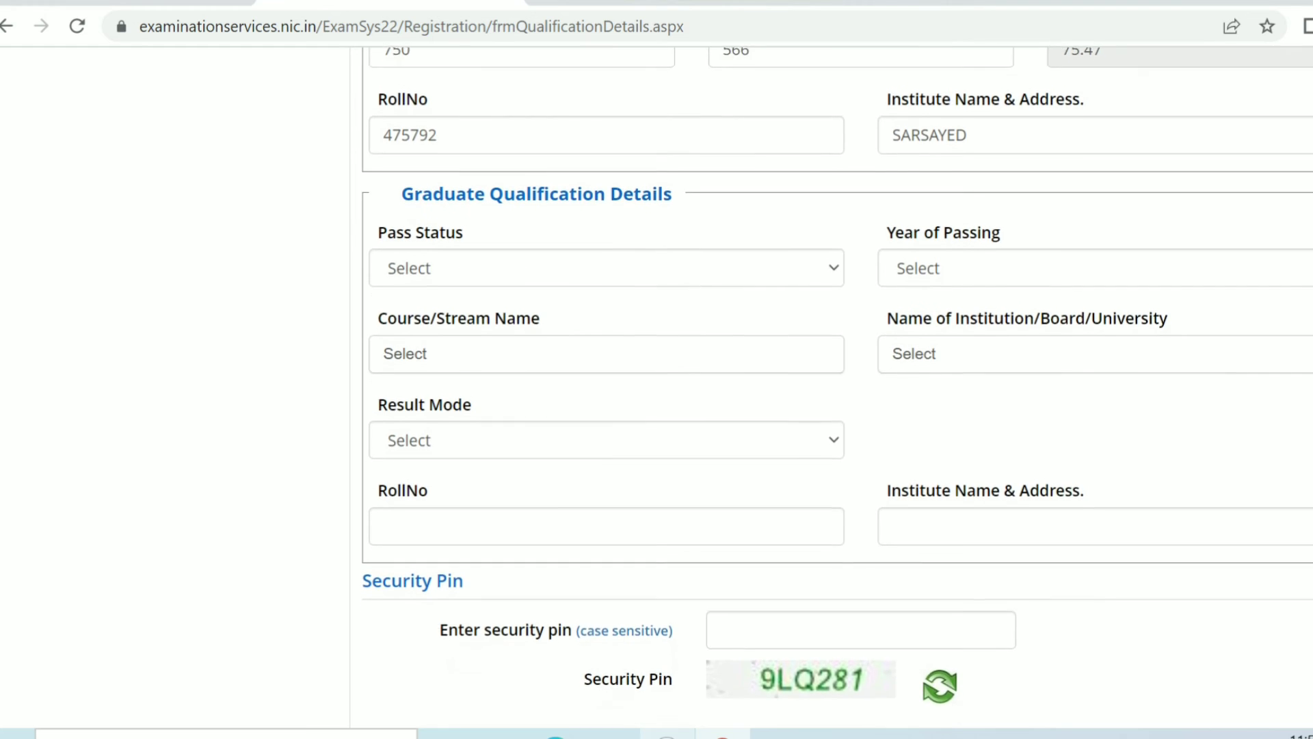
{"action": "scroll", "coordinate": [838, 388], "scroll_direction": "down", "scroll_amount": 1}
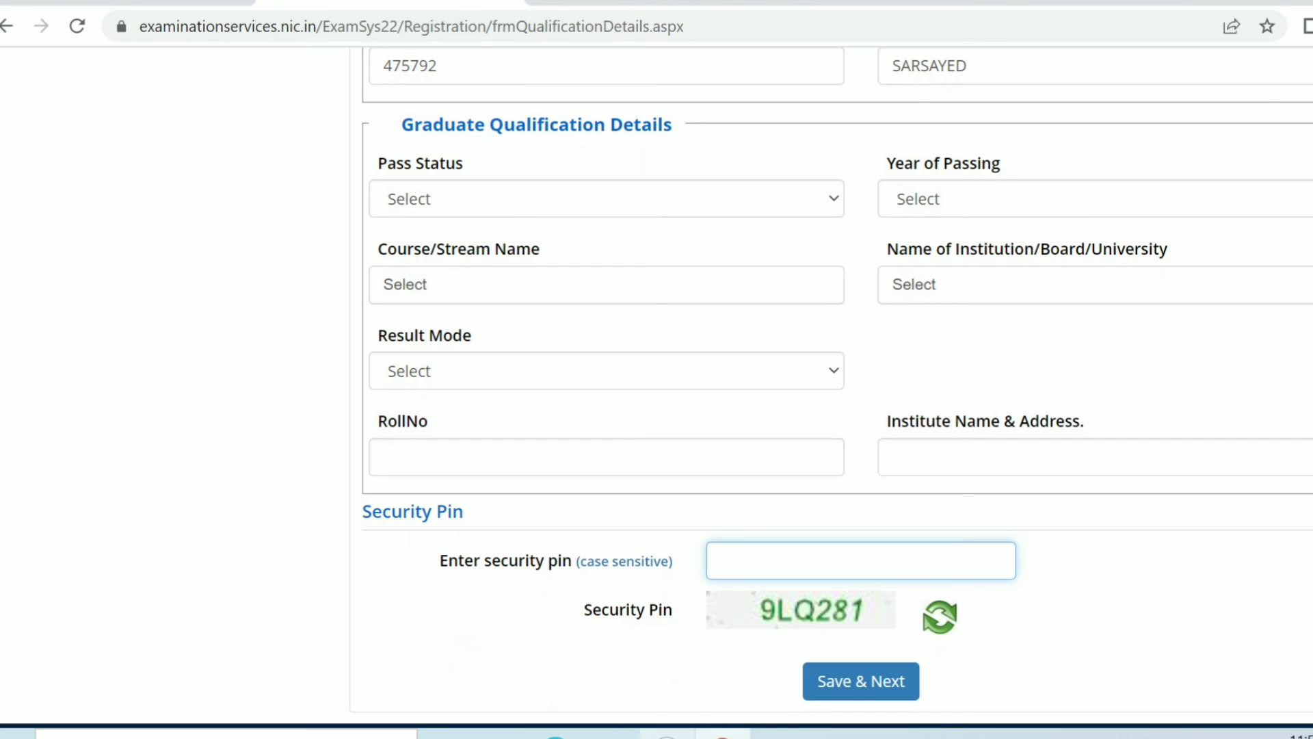
{"action": "type", "text": "9LQ281"}
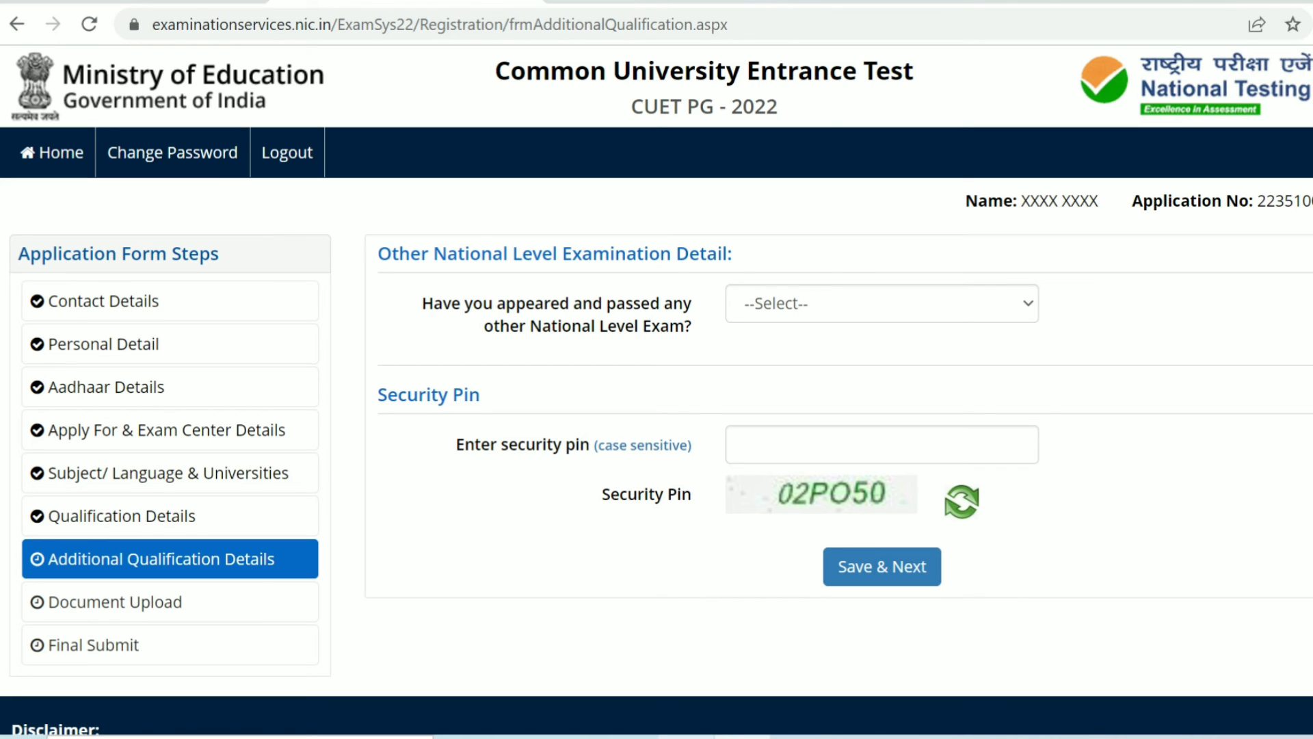
Step: Answer No to having passed another national level exam and enter the displayed security pin
{"action": "left_click", "coordinate": [883, 303]}
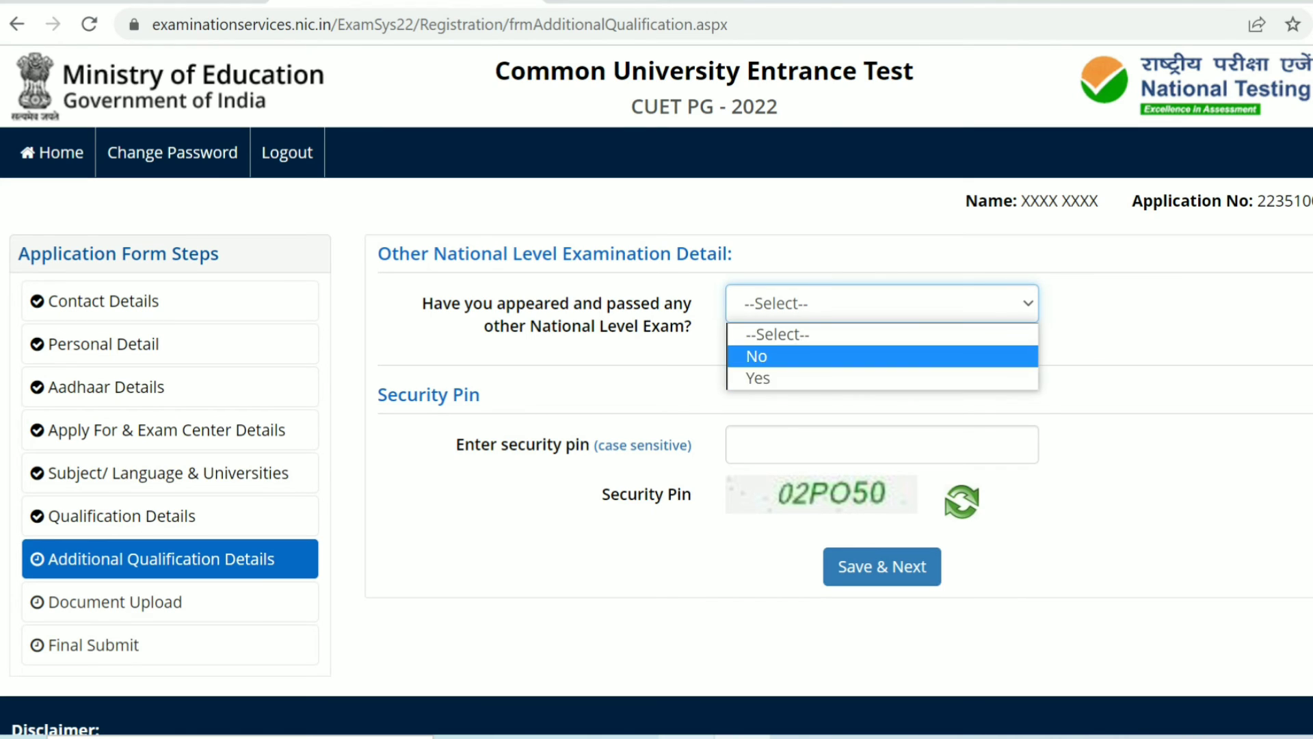
{"action": "key", "text": "Return"}
{"action": "left_click", "coordinate": [882, 445]}
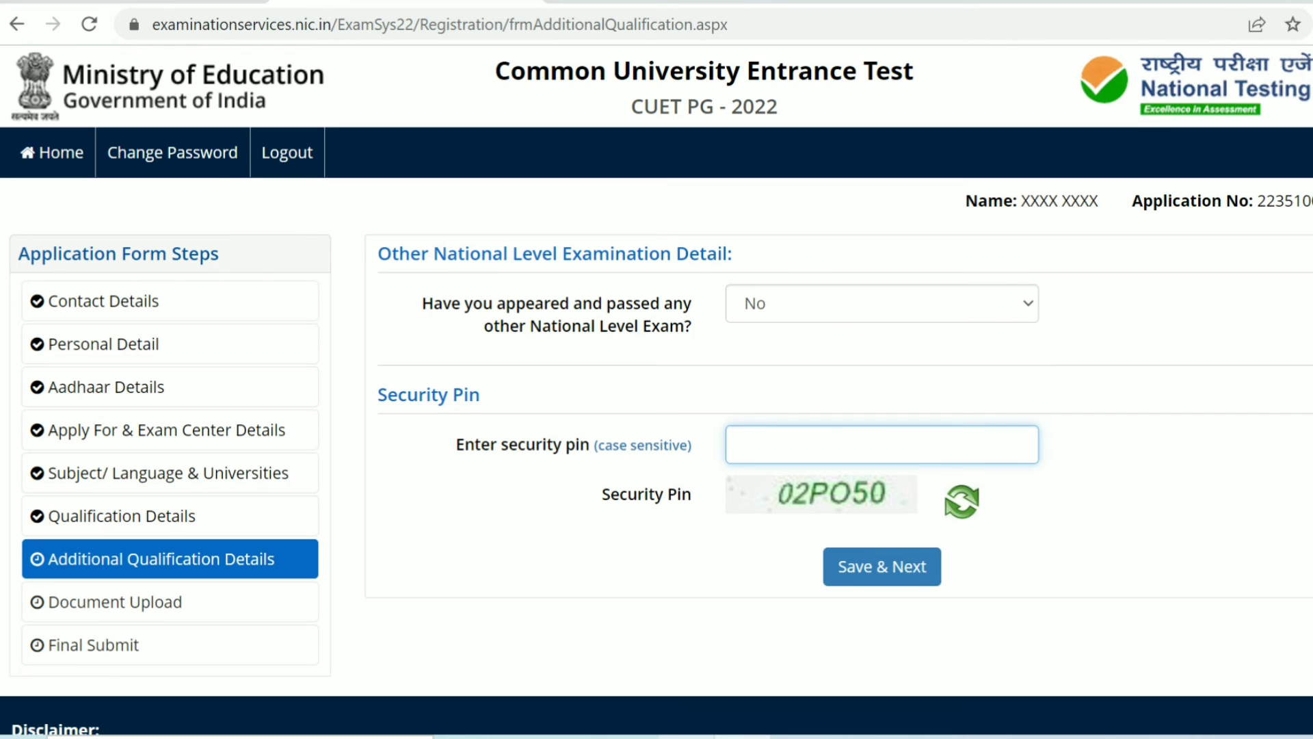
{"action": "type", "text": "02P"}
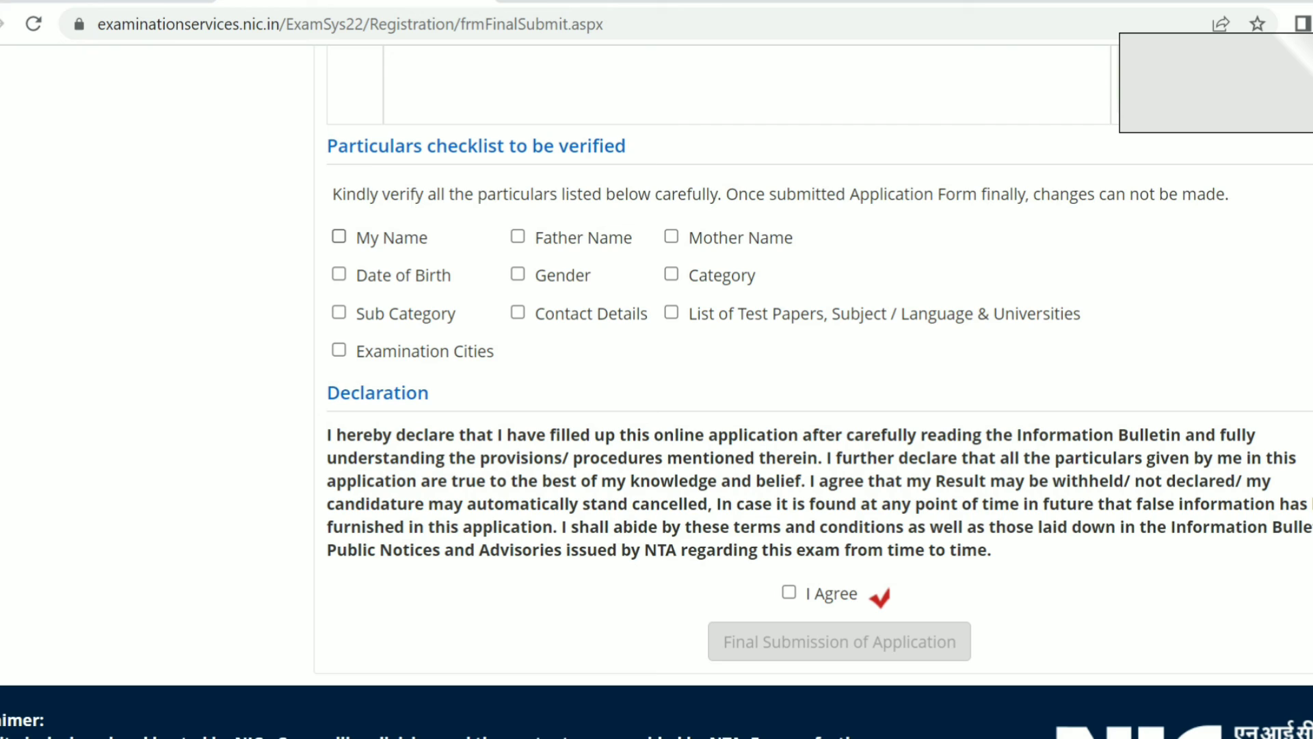
Step: Tick every item in the particulars checklist and agree to the declaration on the review page
{"action": "left_click", "coordinate": [339, 236]}
{"action": "left_click", "coordinate": [518, 236]}
{"action": "left_click", "coordinate": [671, 236]}
{"action": "left_click", "coordinate": [338, 273]}
{"action": "left_click", "coordinate": [518, 274]}
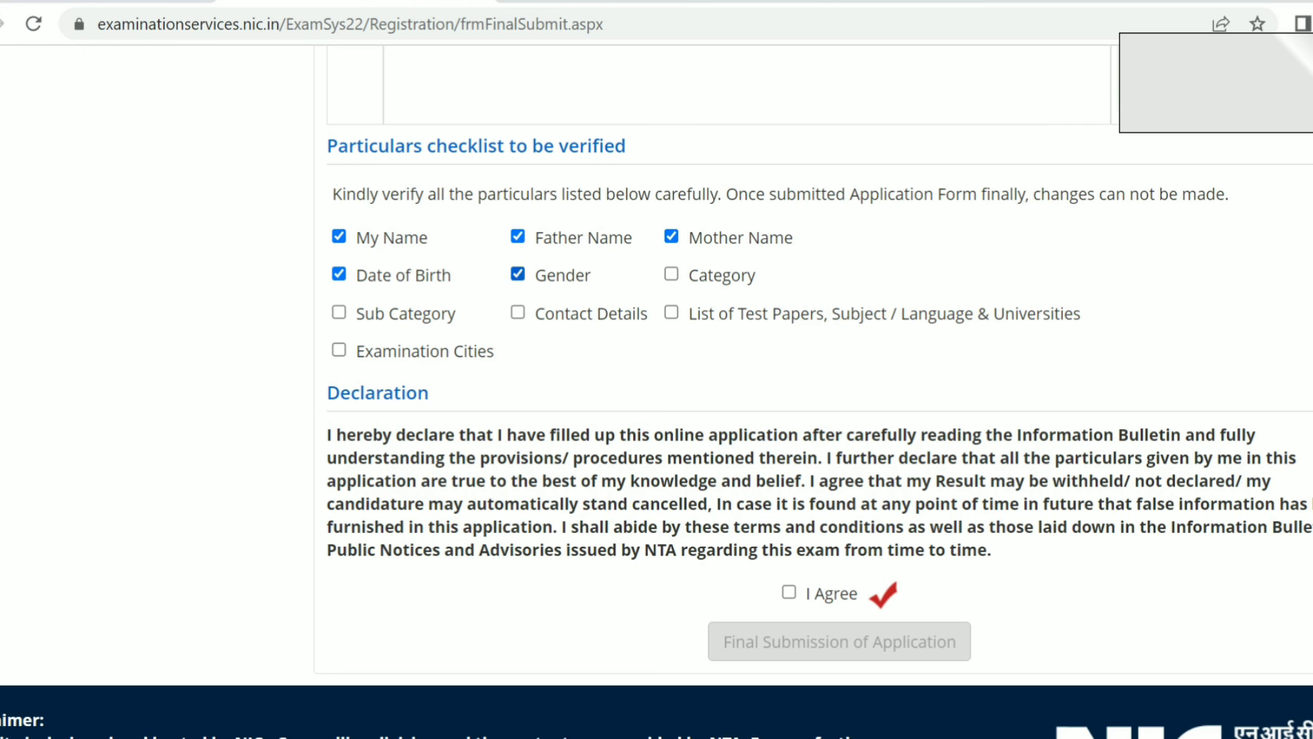
{"action": "left_click", "coordinate": [671, 274]}
{"action": "left_click", "coordinate": [339, 312]}
{"action": "left_click", "coordinate": [517, 312]}
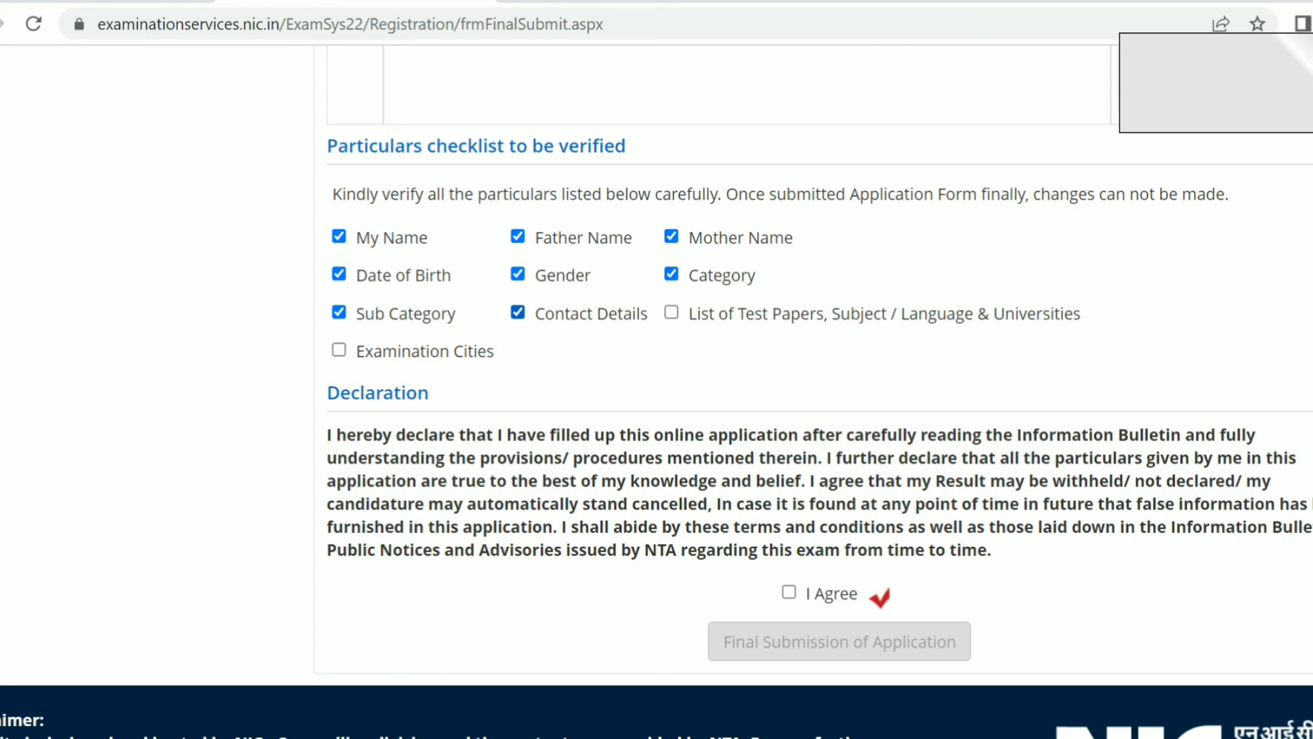
{"action": "left_click", "coordinate": [671, 312]}
{"action": "left_click", "coordinate": [338, 350]}
{"action": "left_click", "coordinate": [789, 592]}
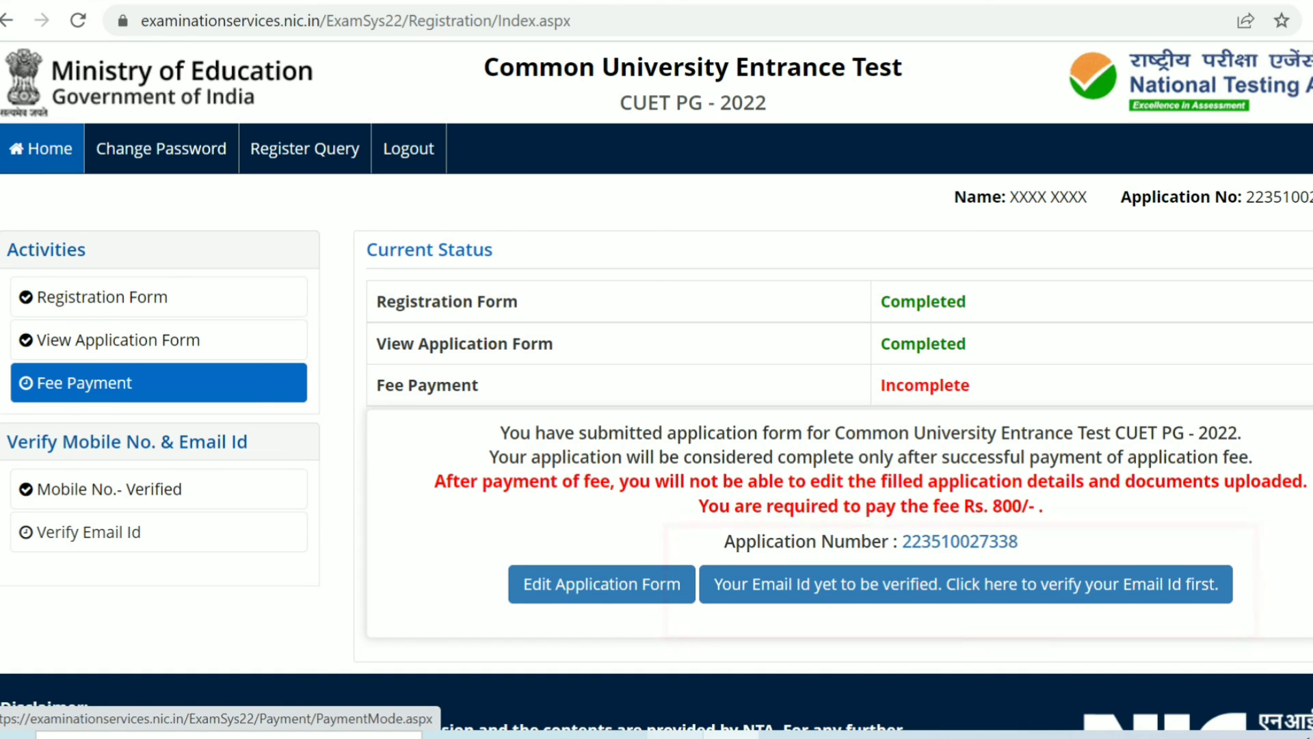
Step: Open Fee Payment and submit the displayed security pin to verify the registered email
{"action": "left_click", "coordinate": [159, 383]}
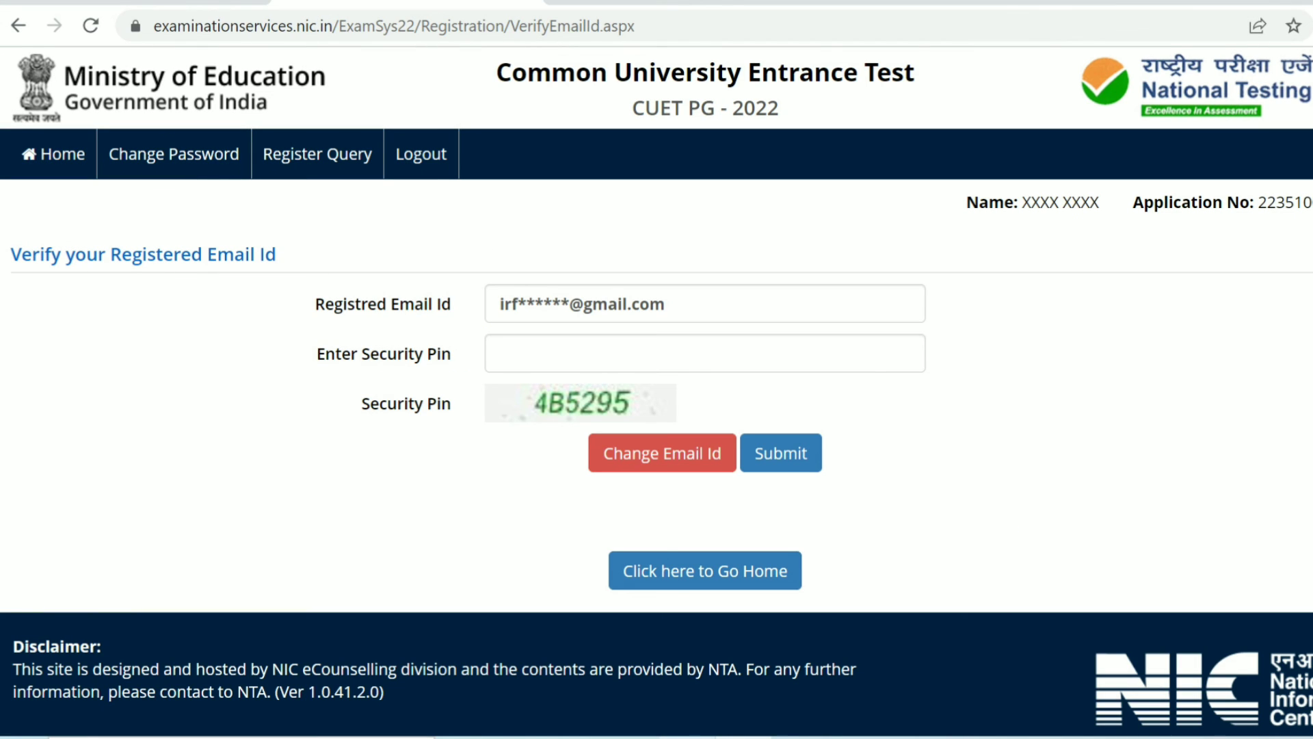
{"action": "left_click", "coordinate": [704, 353]}
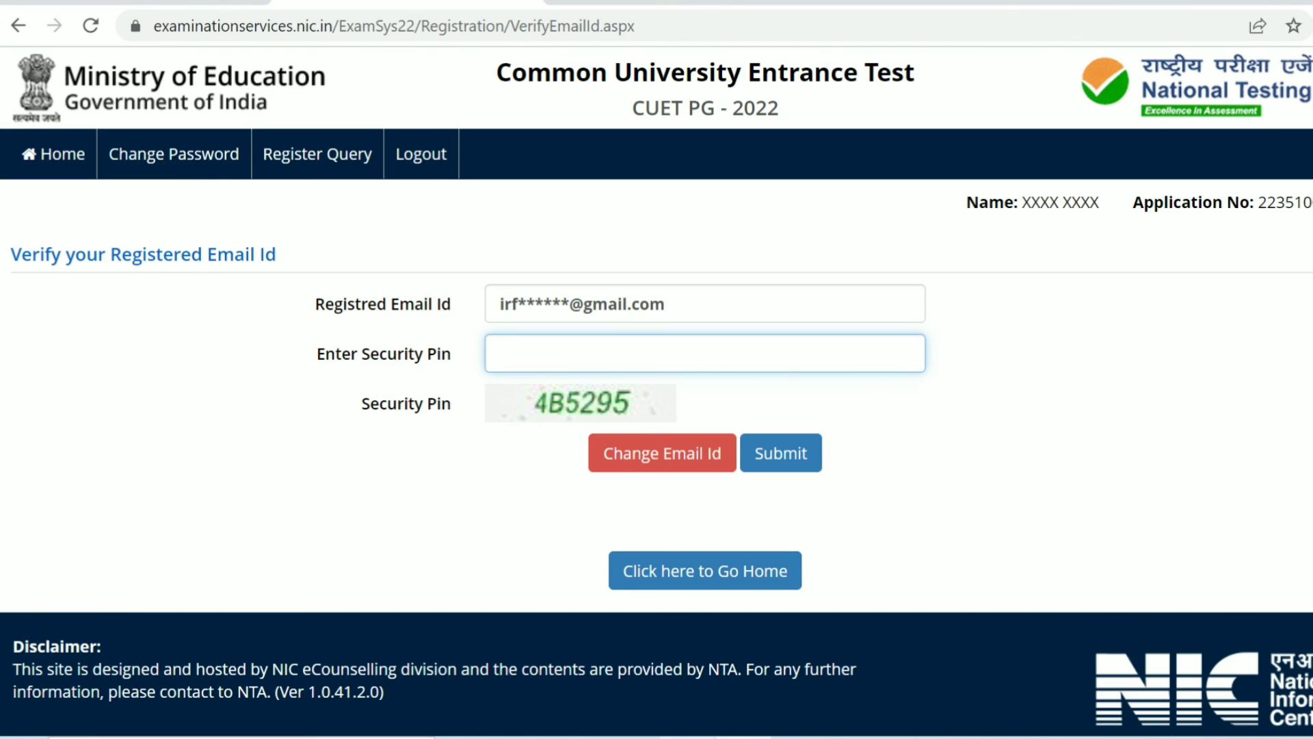
{"action": "type", "text": "4B5295"}
{"action": "key", "text": "Return"}
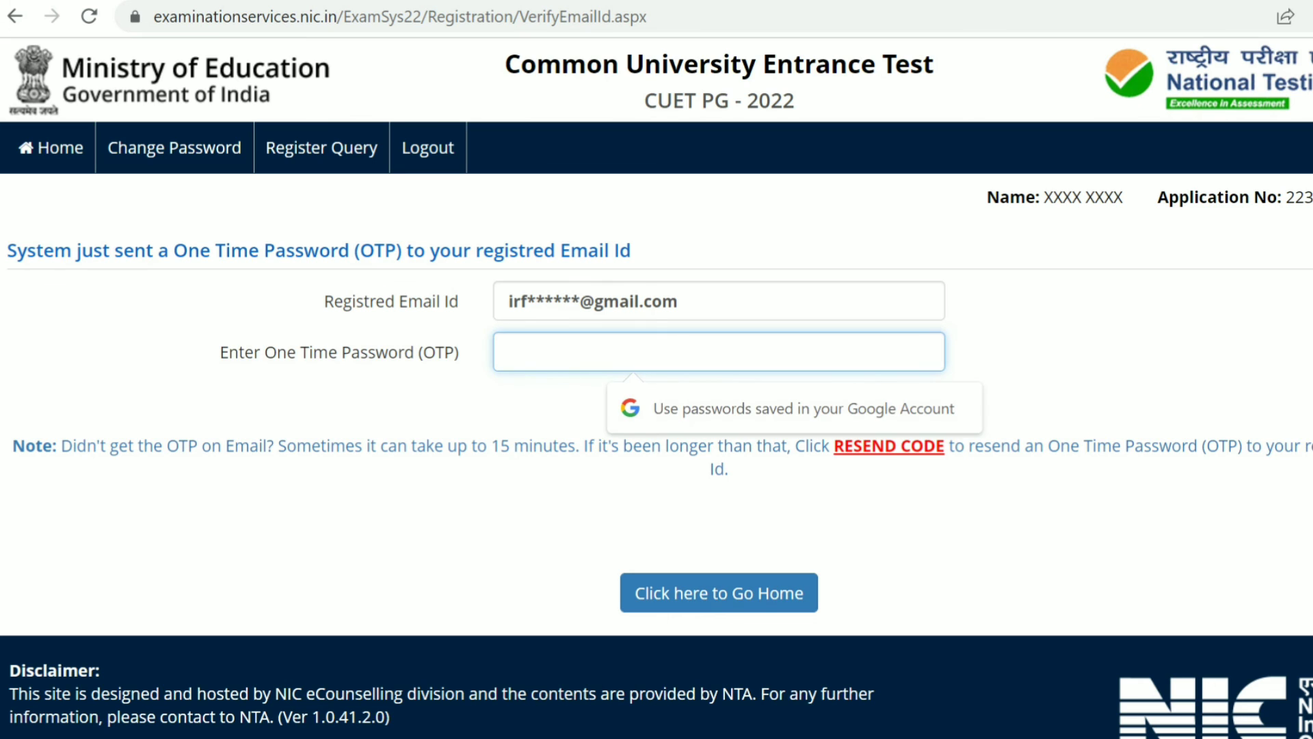
Step: Enter the one-time password sent to the registered email
{"action": "type", "text": "••••"}
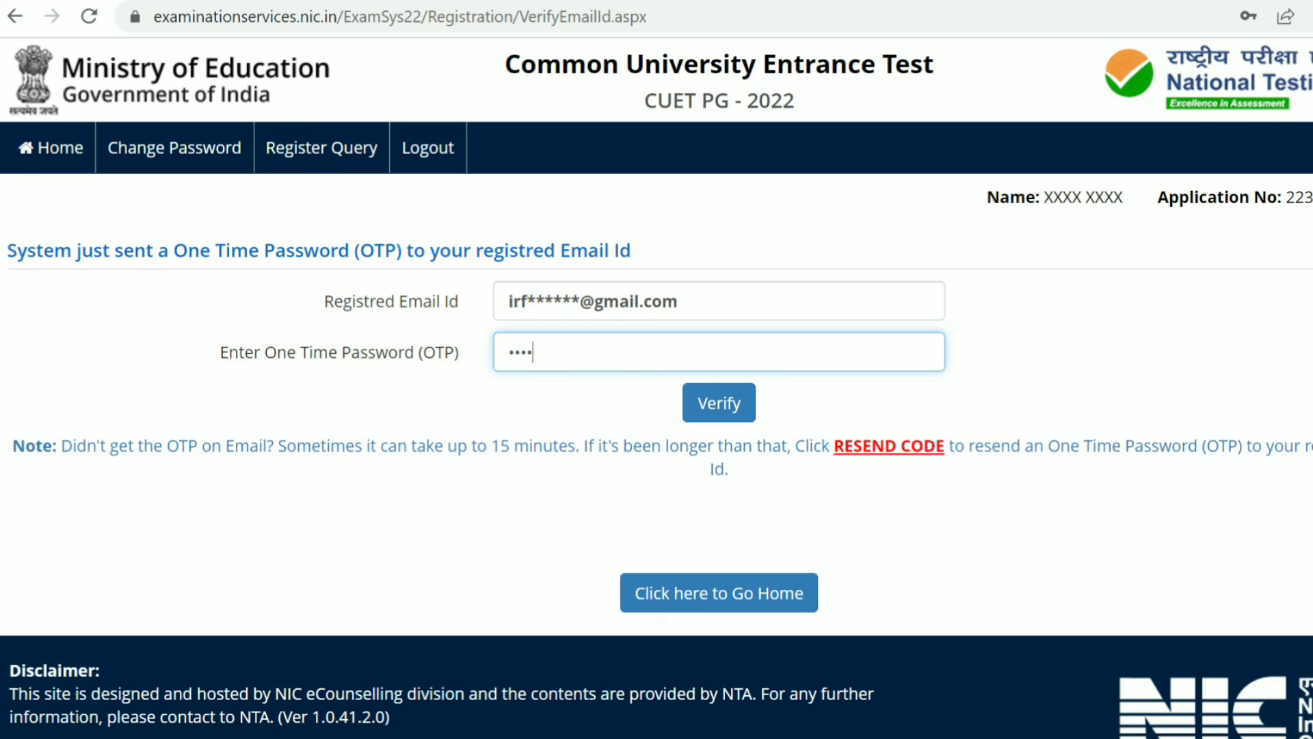
{"action": "type", "text": "••"}
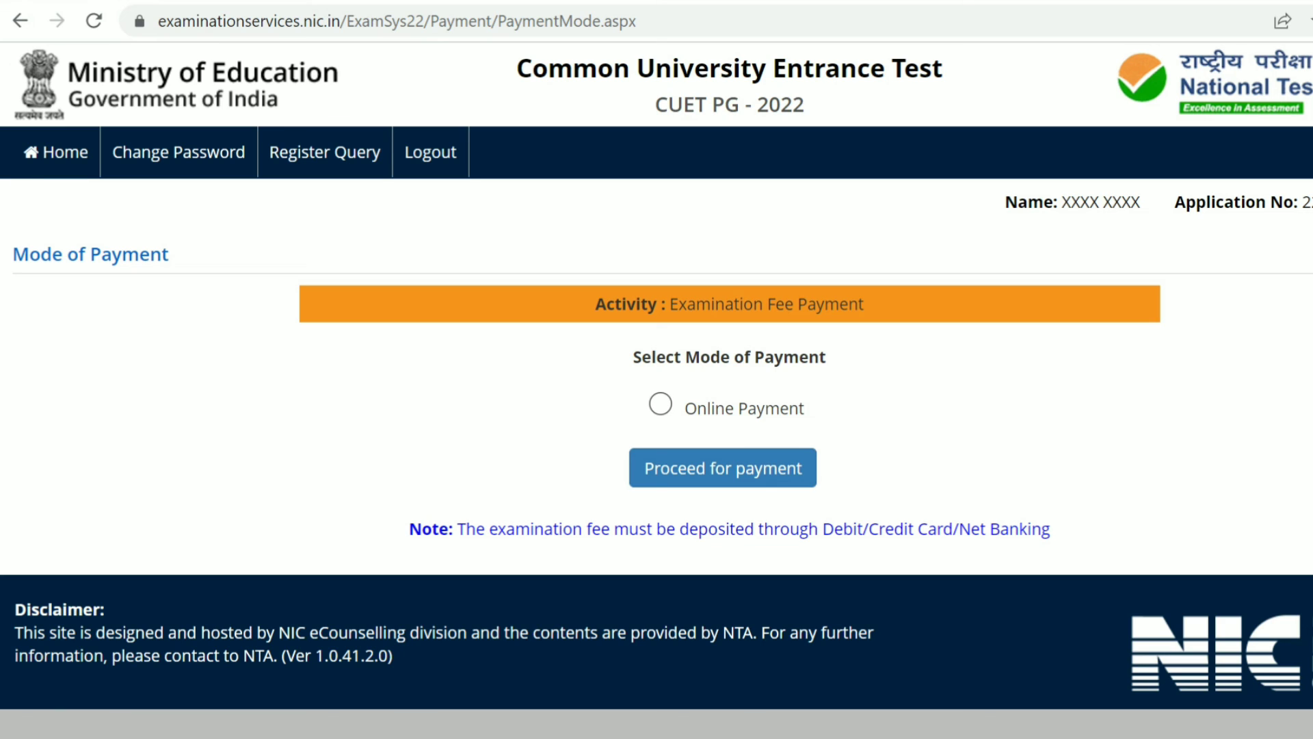
Step: Choose Online Payment, proceed, and select HDFC Bank Payment Gateway as the payment provider
{"action": "left_click", "coordinate": [661, 404]}
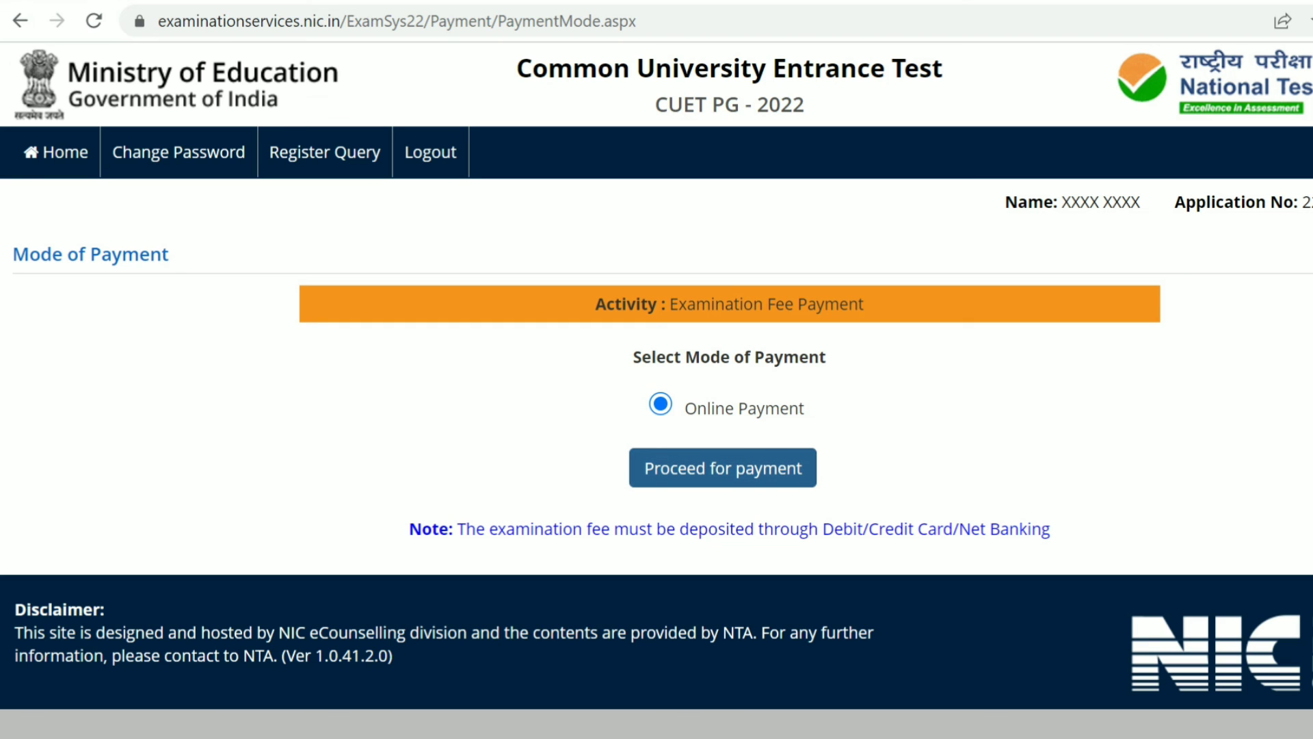
{"action": "left_click", "coordinate": [723, 468]}
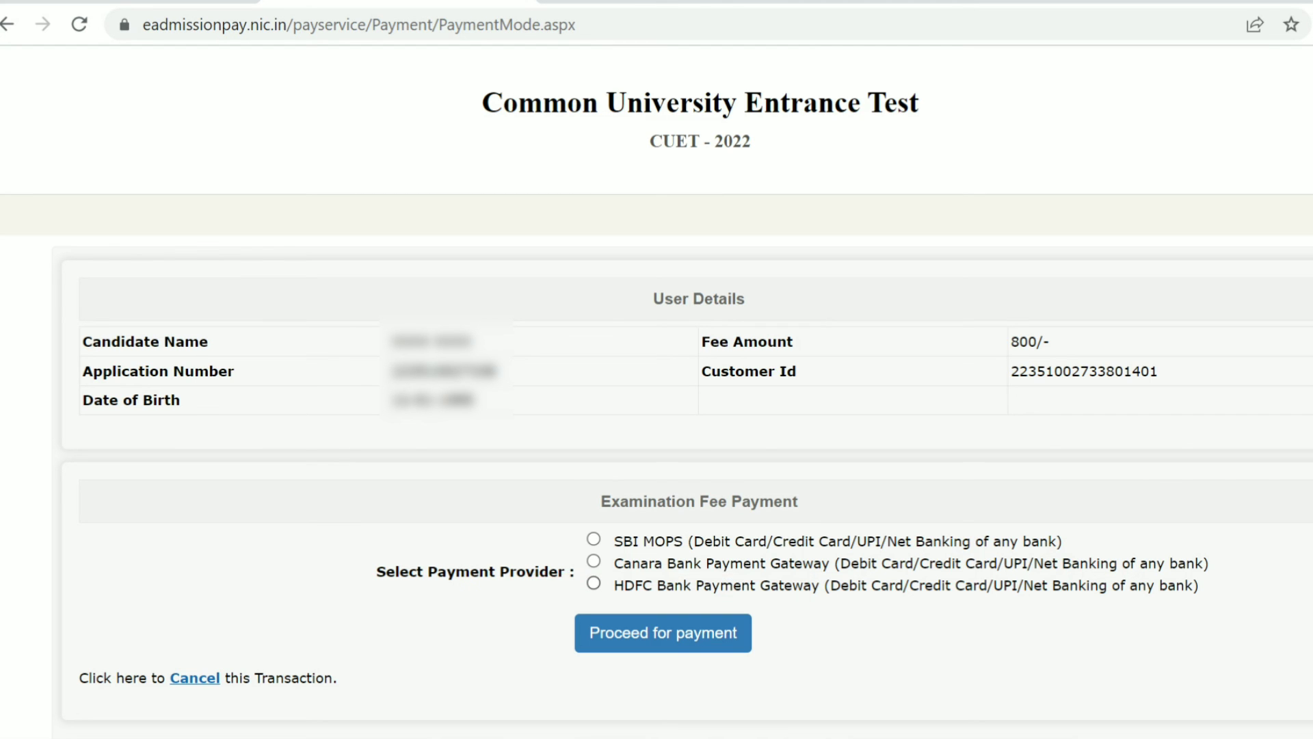
{"action": "left_click", "coordinate": [594, 583]}
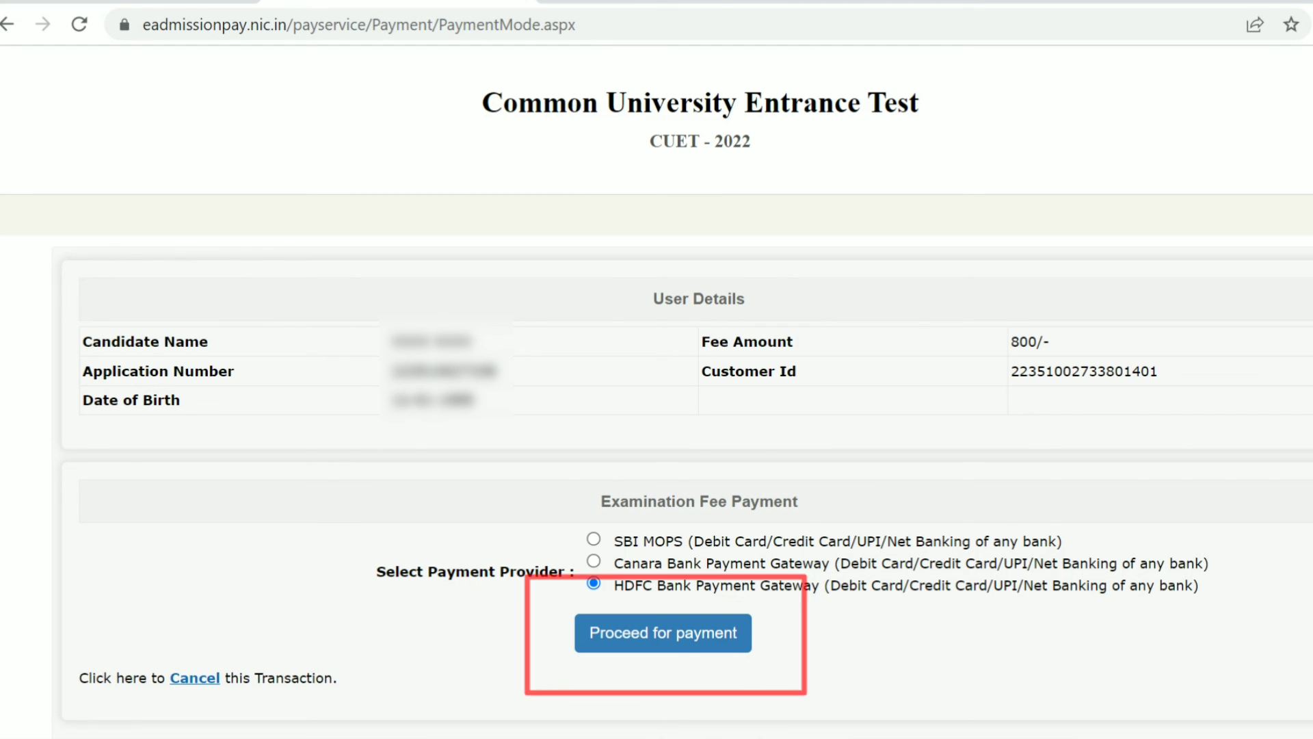